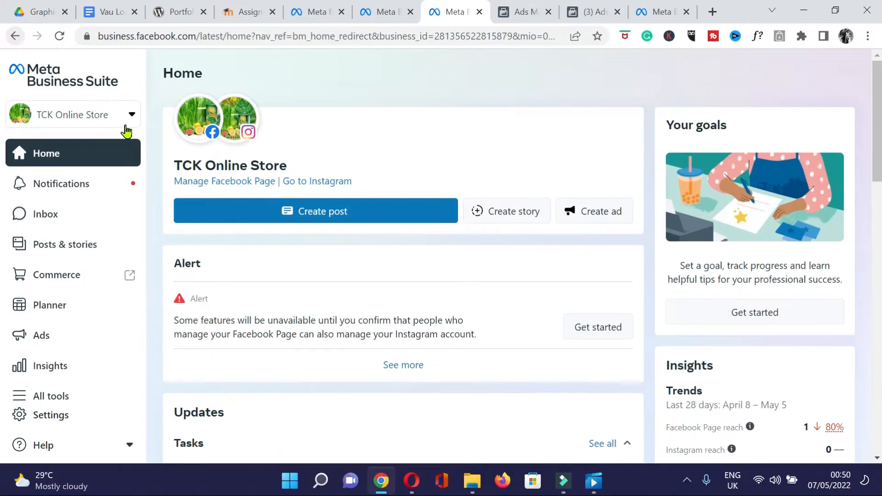
Go to Ads Manager from the list of business tools and start creating a new campaign.
{"action": "left_click", "coordinate": [15, 37]}
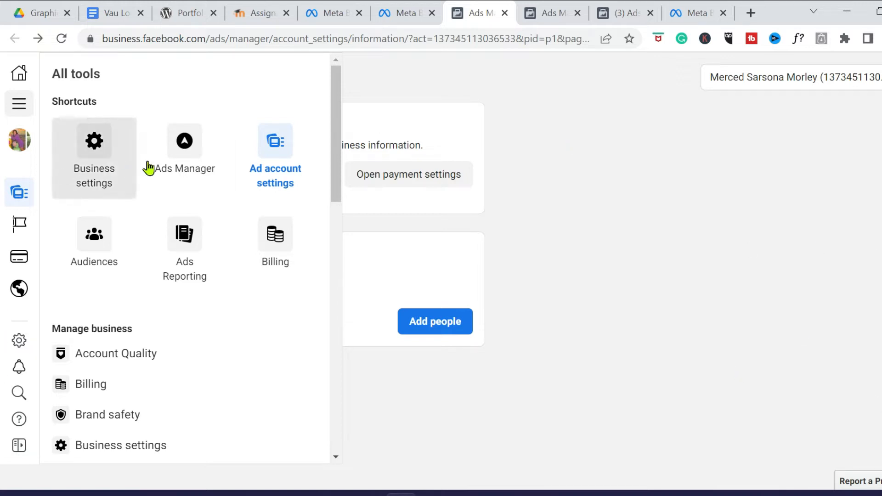
{"action": "left_click", "coordinate": [186, 151]}
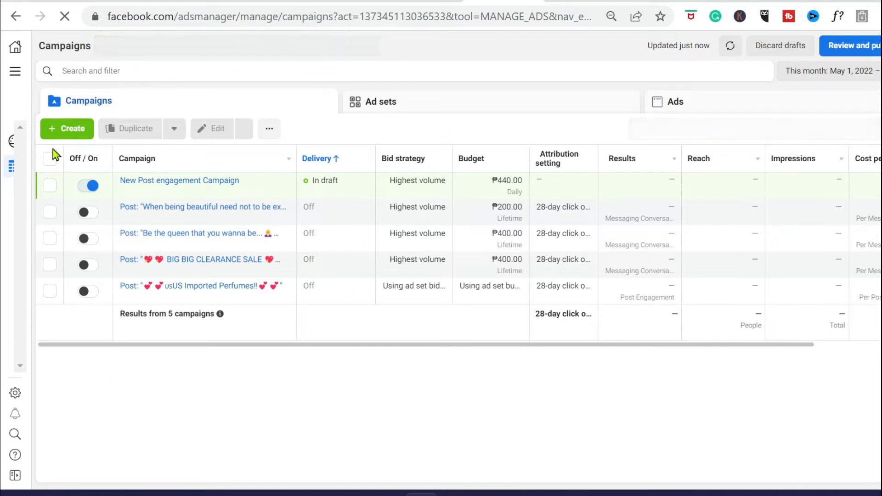
{"action": "left_click", "coordinate": [69, 131]}
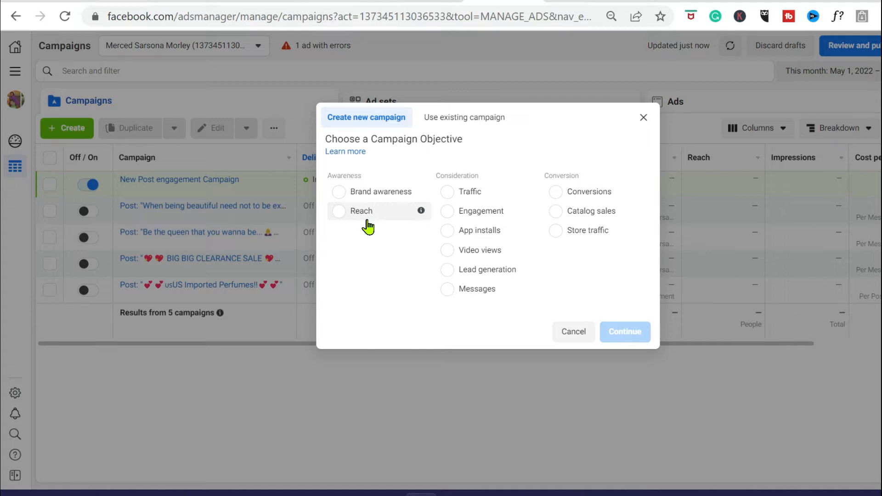
Review the campaign objective descriptions for Brand awareness, Reach, Conversions and every Consideration objective from Traffic to Messages.
{"action": "left_click", "coordinate": [340, 195]}
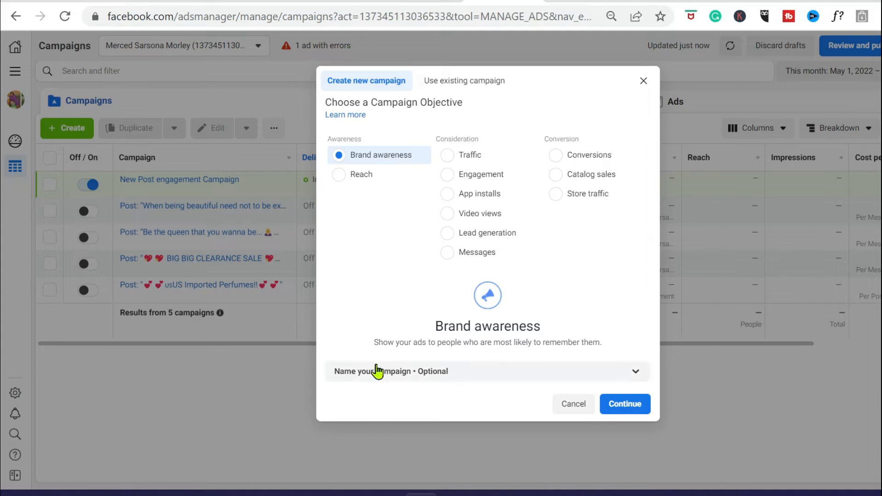
{"action": "left_click", "coordinate": [339, 175]}
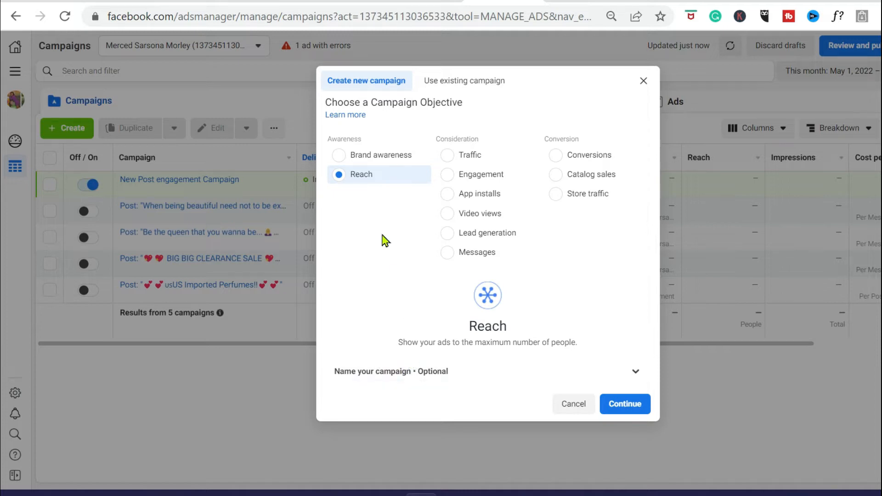
{"action": "left_click", "coordinate": [447, 156]}
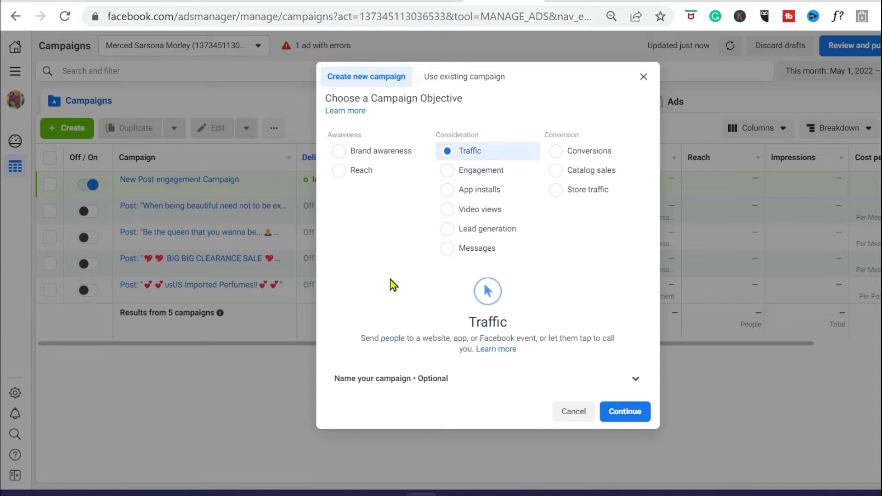
{"action": "left_click", "coordinate": [447, 170]}
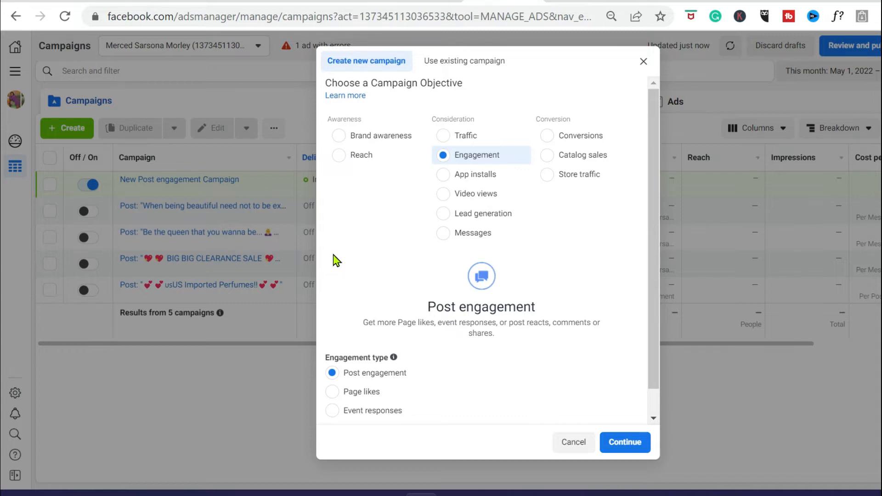
{"action": "left_click", "coordinate": [449, 182]}
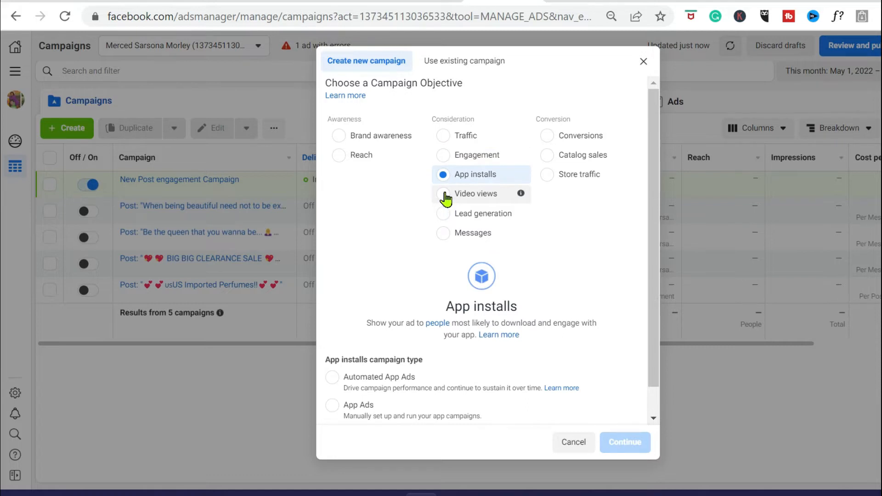
{"action": "left_click", "coordinate": [444, 194]}
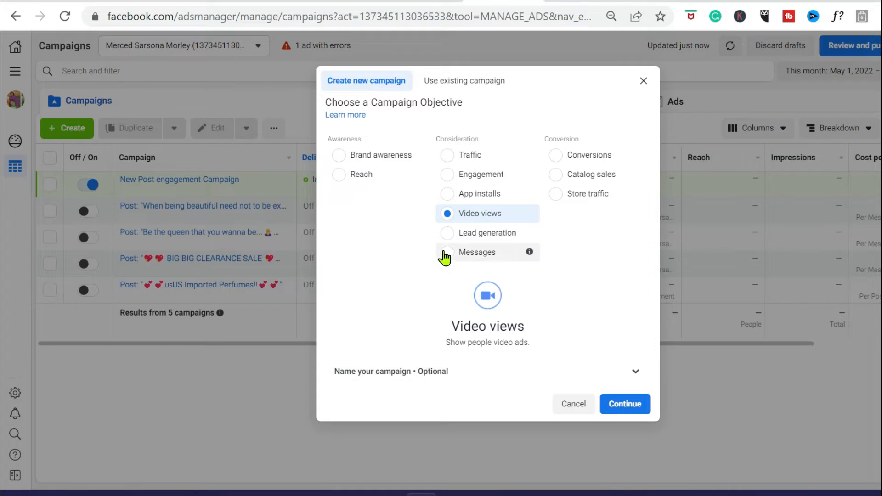
{"action": "left_click", "coordinate": [448, 233]}
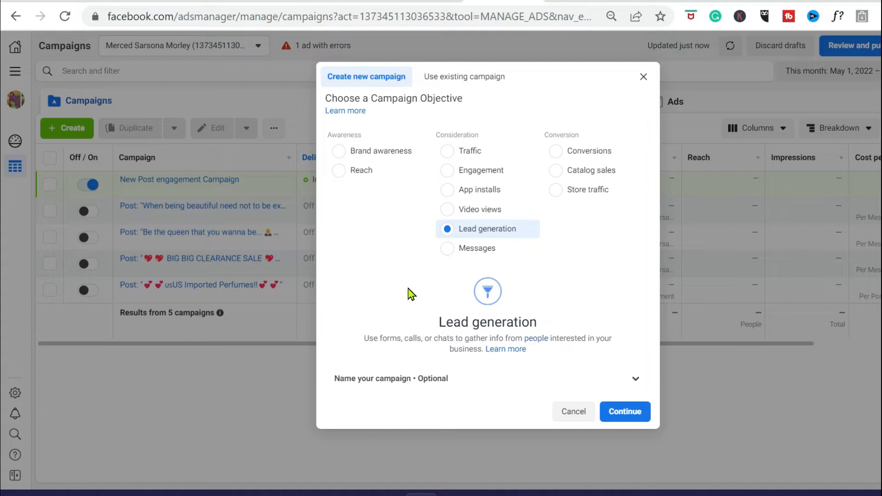
{"action": "left_click", "coordinate": [450, 254]}
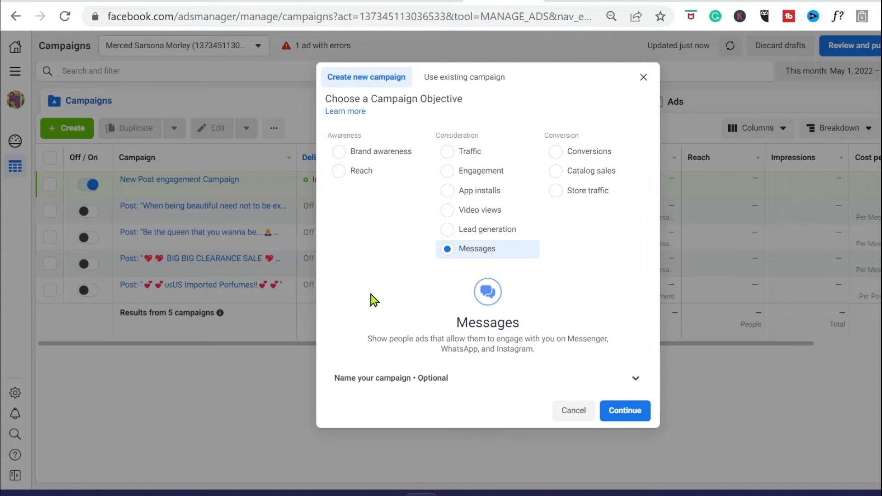
{"action": "left_click", "coordinate": [557, 155]}
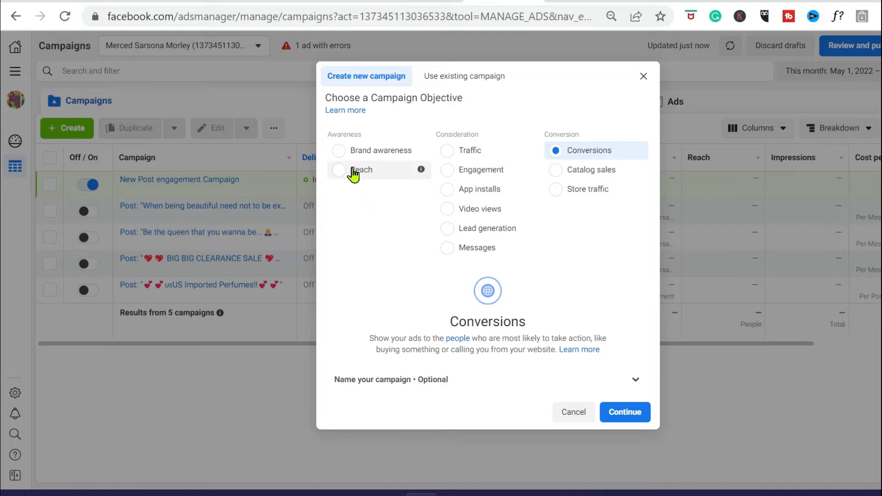
Choose Brand awareness as the campaign objective and continue to the campaign setup.
{"action": "left_click", "coordinate": [340, 153]}
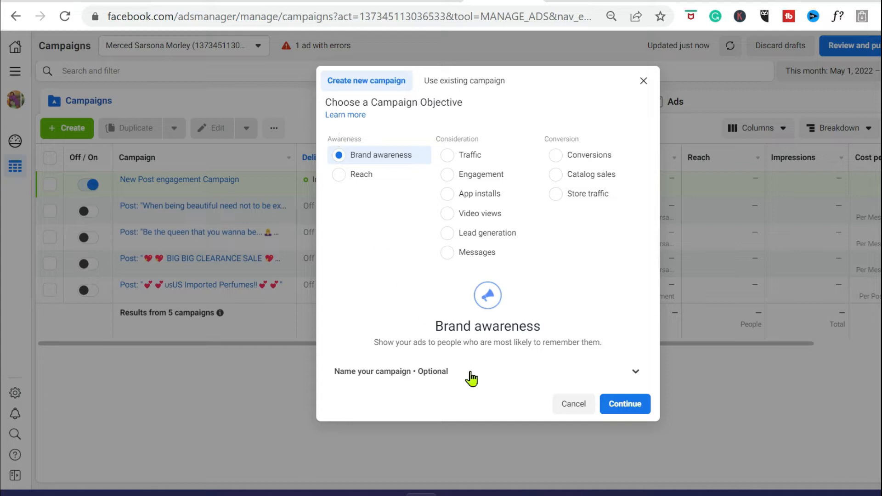
{"action": "left_click", "coordinate": [627, 407]}
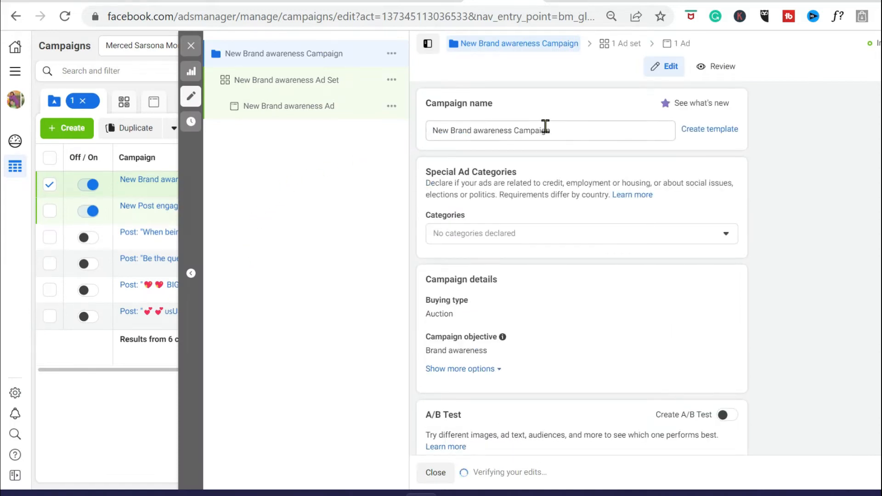
Rename the new campaign as "Awesome Products at Bargain Prices".
{"action": "left_click", "coordinate": [606, 131]}
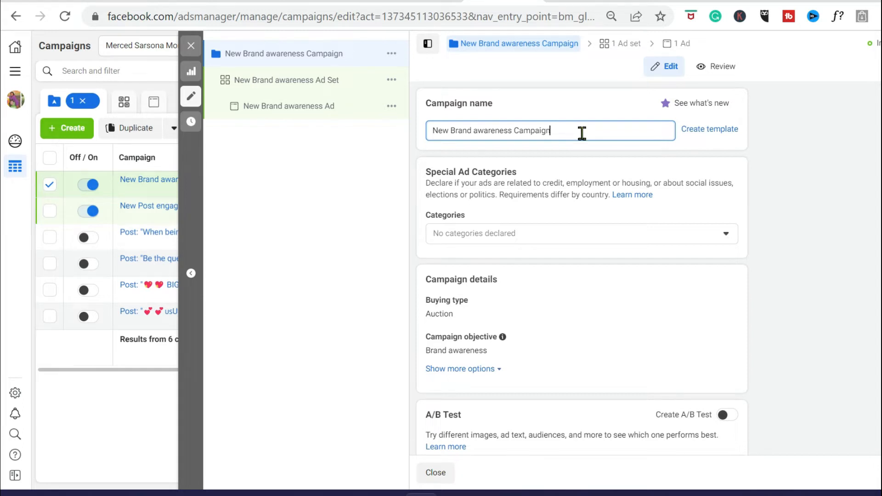
{"action": "triple_click", "coordinate": [582, 133]}
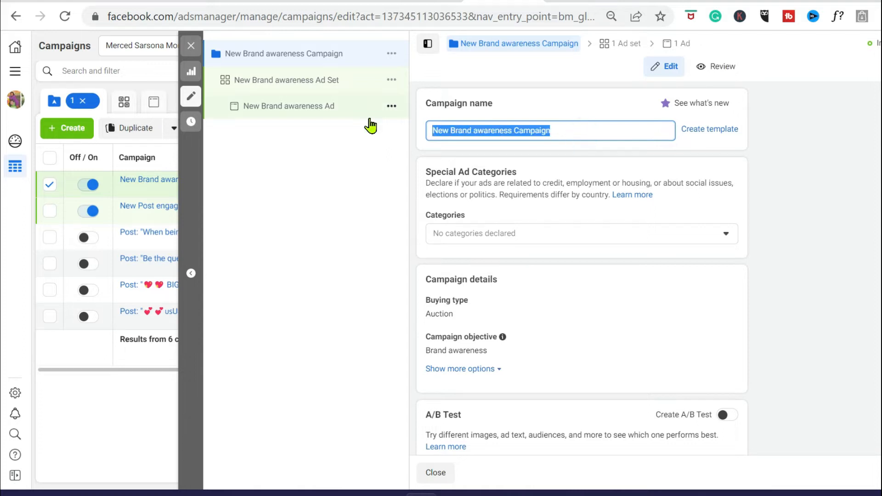
{"action": "type", "text": "Aw"}
{"action": "type", "text": "eso"}
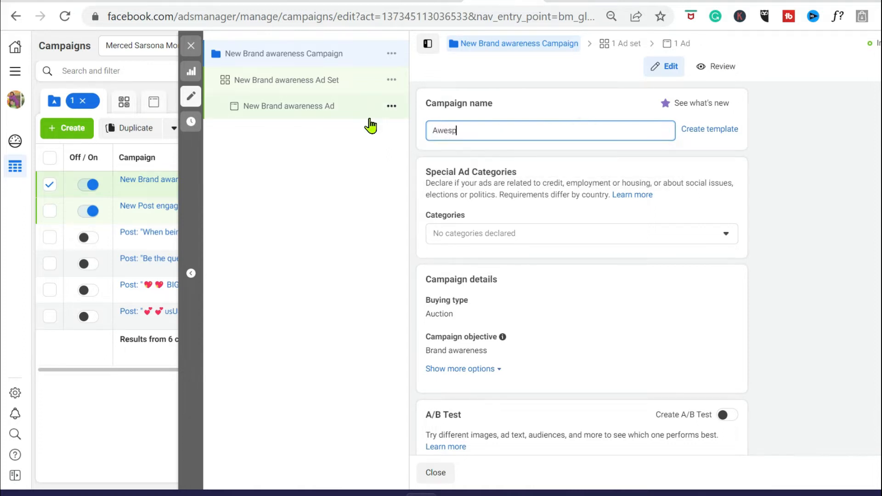
{"action": "type", "text": "Products at"}
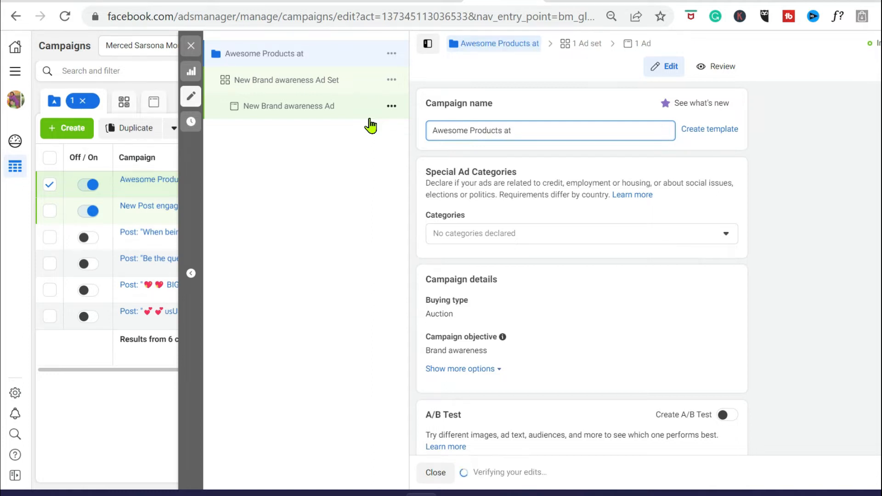
{"action": "type", "text": " Ba"}
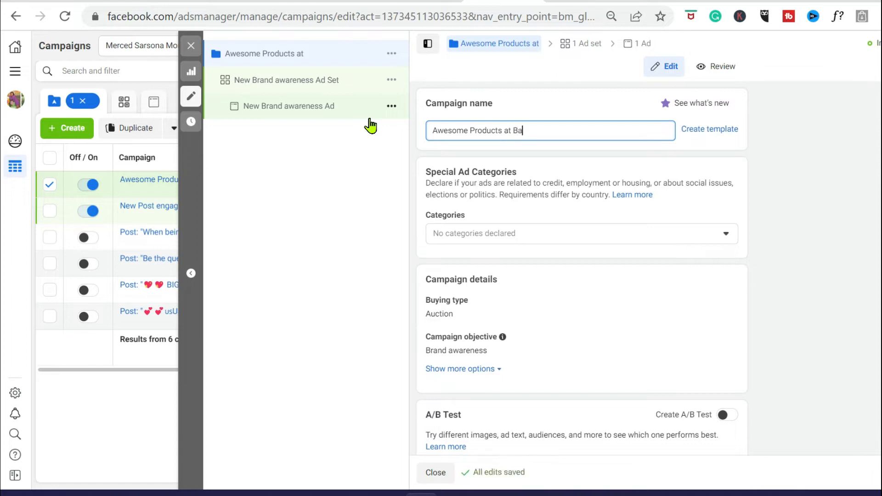
{"action": "type", "text": "rgain Prices"}
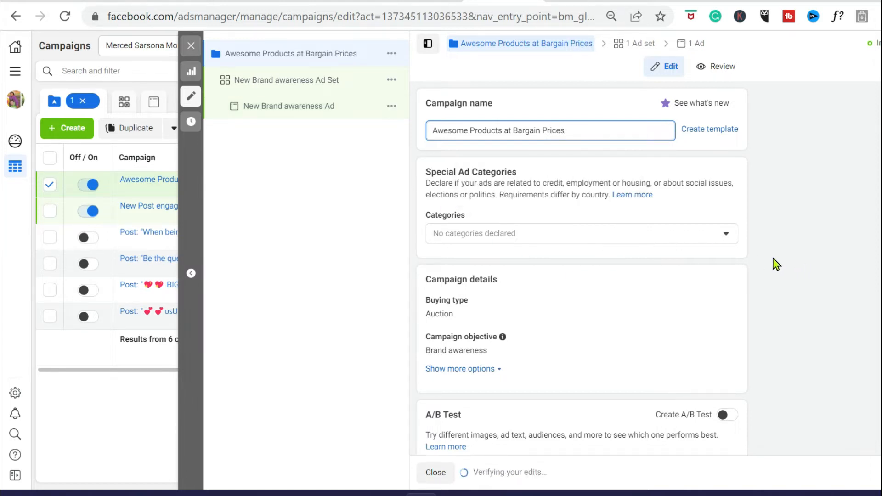
Review the available special ad categories without declaring any for the campaign.
{"action": "left_click", "coordinate": [726, 234]}
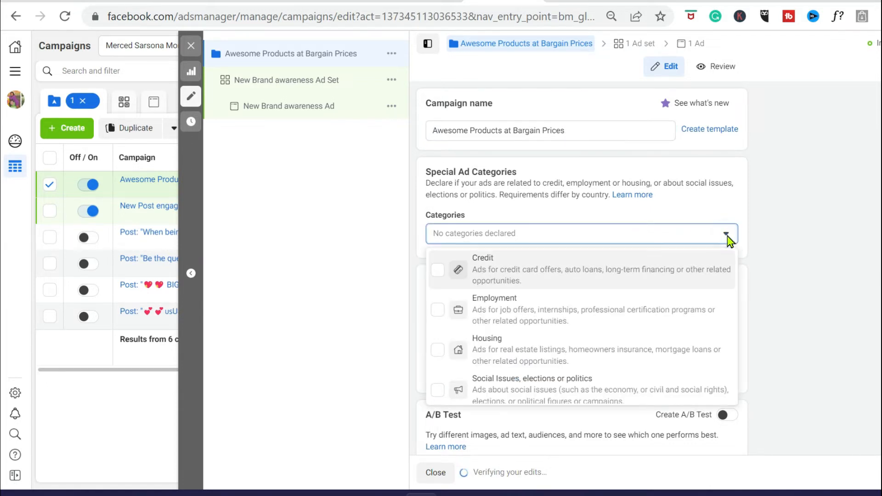
{"action": "left_click", "coordinate": [765, 205]}
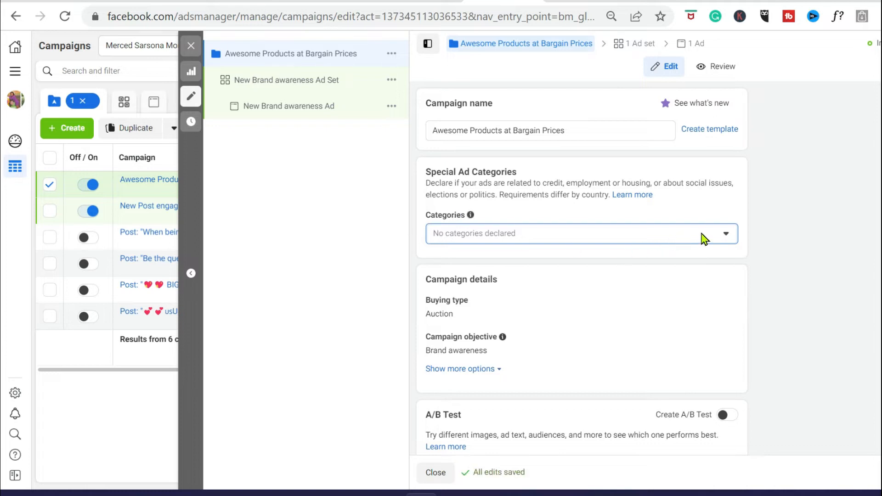
{"action": "left_click", "coordinate": [726, 234]}
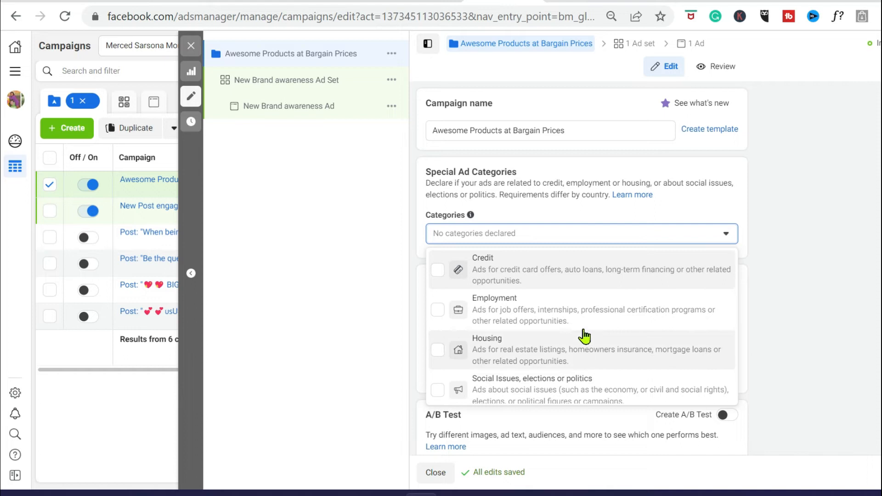
{"action": "scroll", "coordinate": [584, 337], "scroll_direction": "down", "scroll_amount": 1}
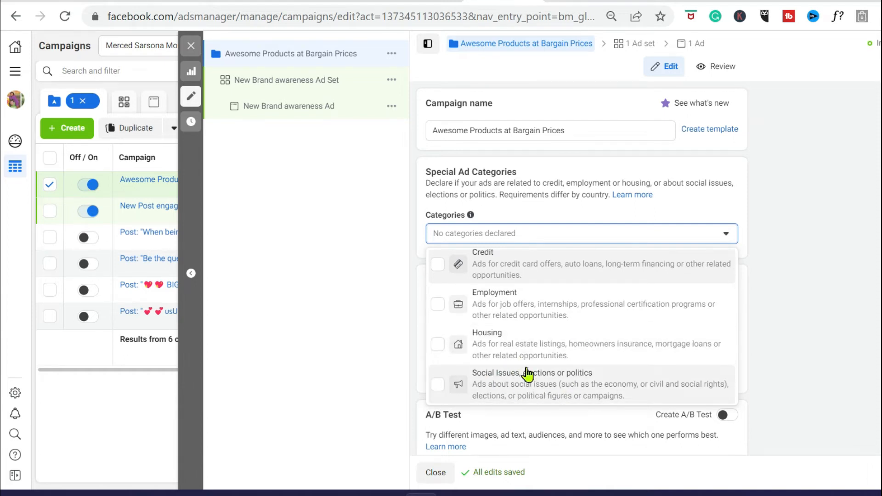
{"action": "left_click", "coordinate": [805, 251]}
Turn on A/B testing for the campaign.
{"action": "scroll", "coordinate": [775, 255], "scroll_direction": "down", "scroll_amount": 2}
{"action": "scroll", "coordinate": [777, 257], "scroll_direction": "up", "scroll_amount": 1}
{"action": "scroll", "coordinate": [776, 256], "scroll_direction": "down", "scroll_amount": 2}
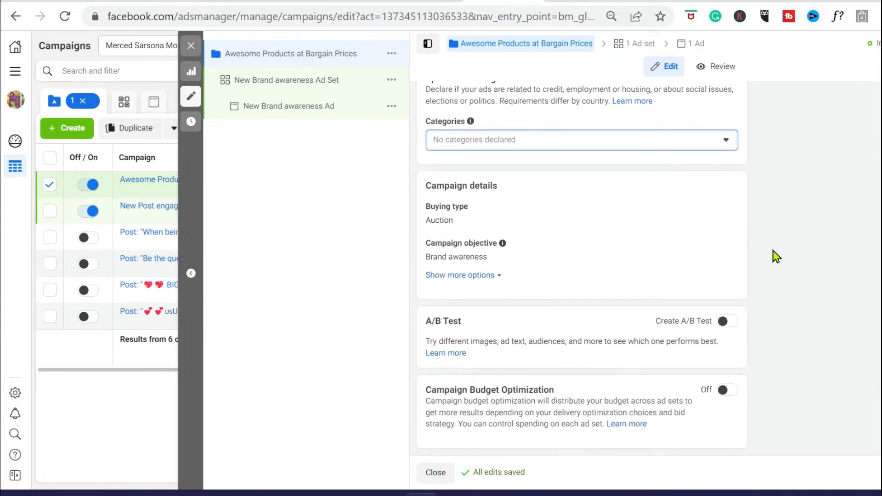
{"action": "mouse_move", "coordinate": [701, 252]}
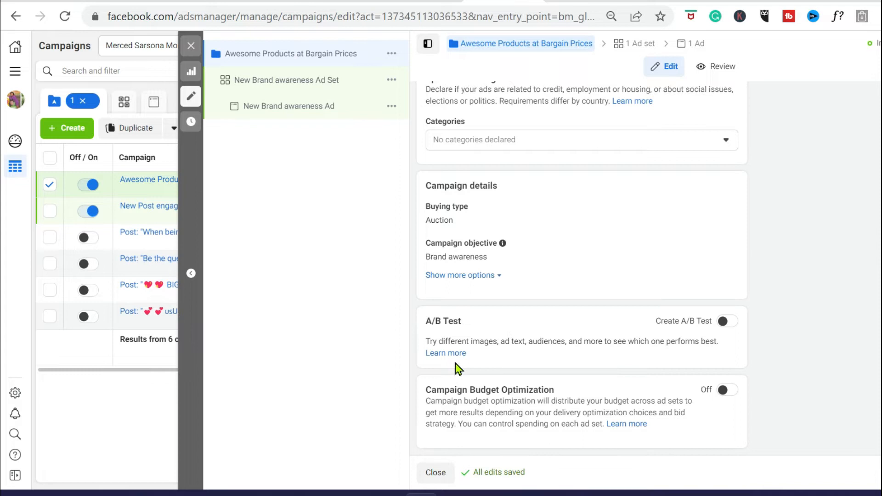
{"action": "left_click", "coordinate": [730, 322]}
Turn on Campaign Budget Optimization and set the daily campaign budget to ₱500.00.
{"action": "scroll", "coordinate": [828, 299], "scroll_direction": "down", "scroll_amount": 1}
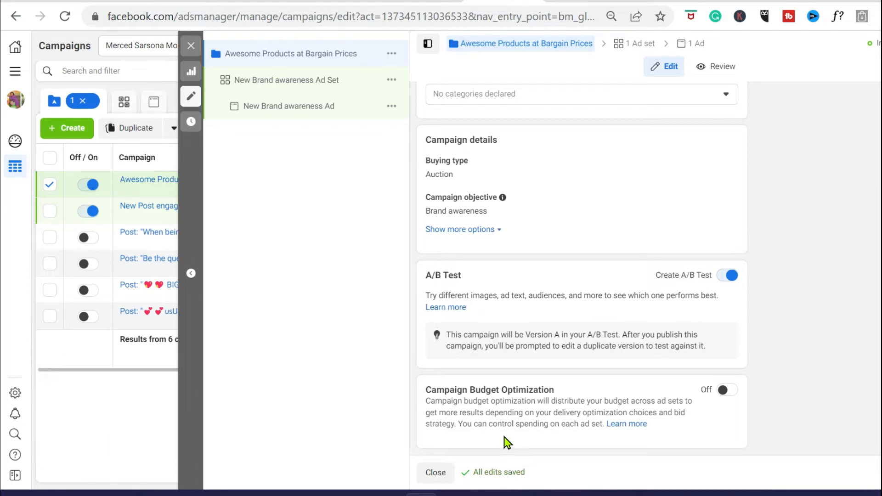
{"action": "left_click", "coordinate": [727, 391]}
{"action": "scroll", "coordinate": [862, 352], "scroll_direction": "down", "scroll_amount": 5}
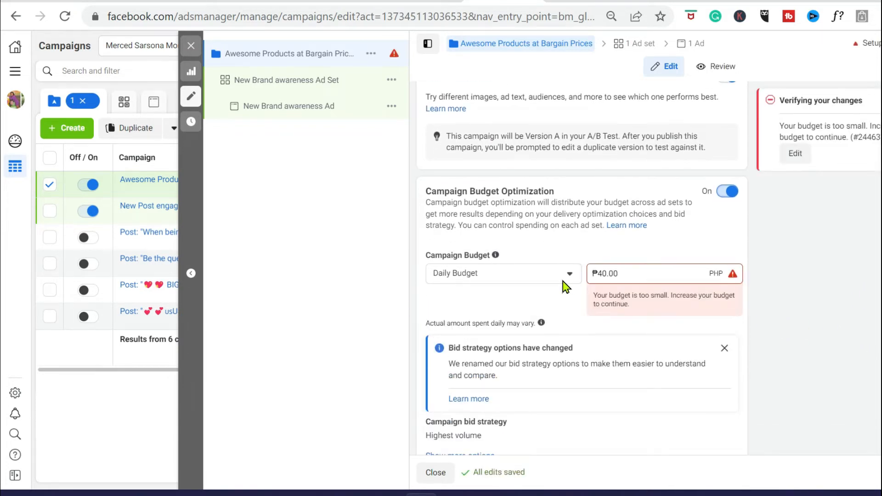
{"action": "double_click", "coordinate": [648, 274]}
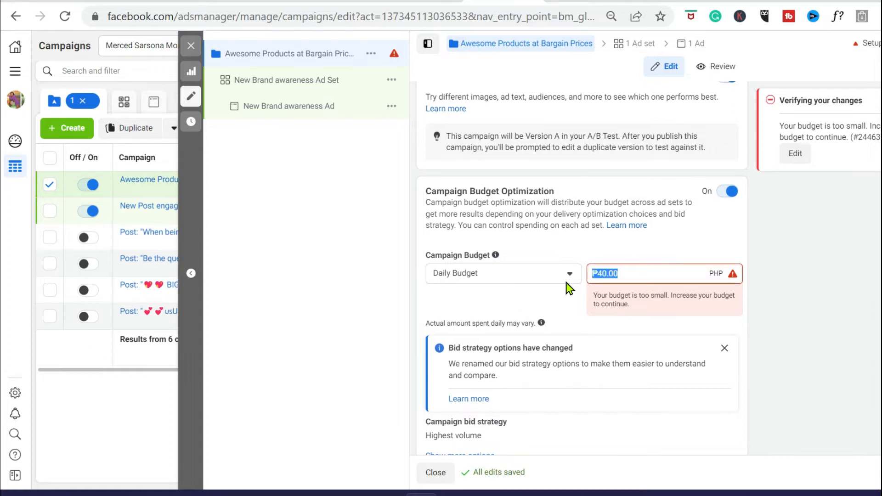
{"action": "left_click", "coordinate": [637, 273]}
{"action": "left_click", "coordinate": [601, 272]}
{"action": "key", "text": "BackSpace"}
{"action": "type", "text": "55"}
{"action": "key", "text": "BackSpace"}
{"action": "key", "text": "BackSpace"}
{"action": "type", "text": "50"}
{"action": "left_click", "coordinate": [793, 292]}
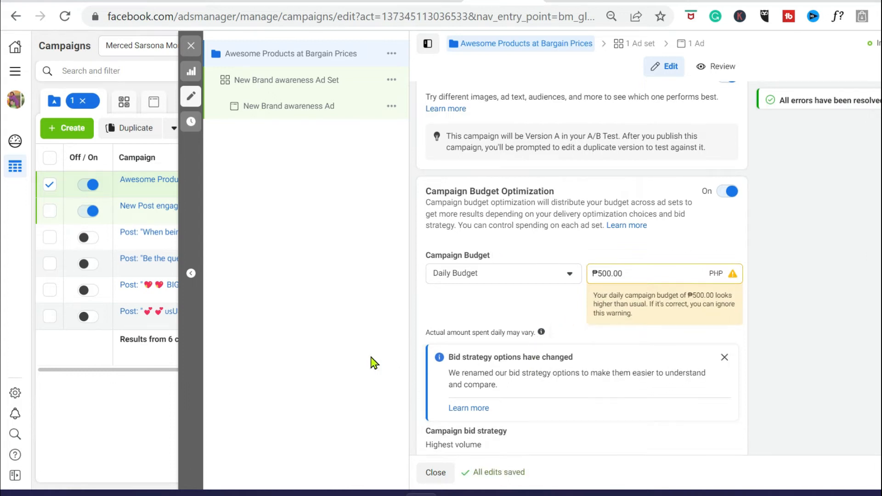
Expand the additional campaign budget options and review the bid strategy and ad scheduling settings.
{"action": "scroll", "coordinate": [582, 275], "scroll_direction": "down", "scroll_amount": 1}
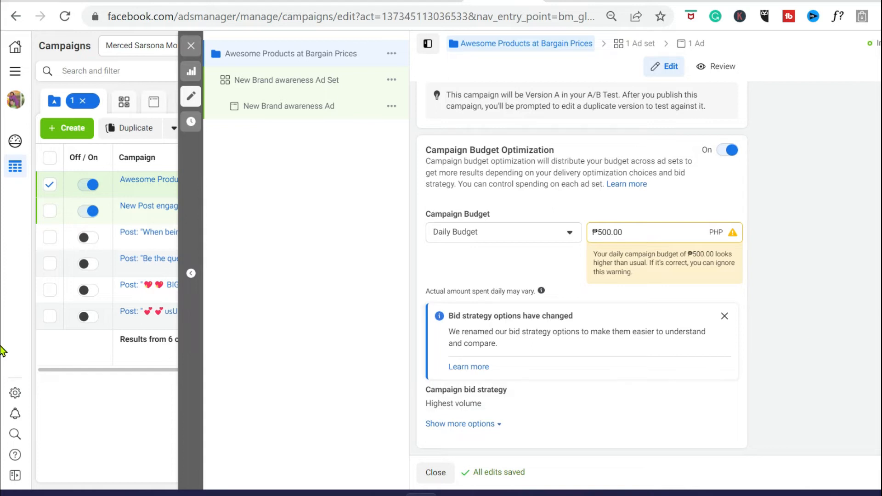
{"action": "left_click", "coordinate": [495, 425]}
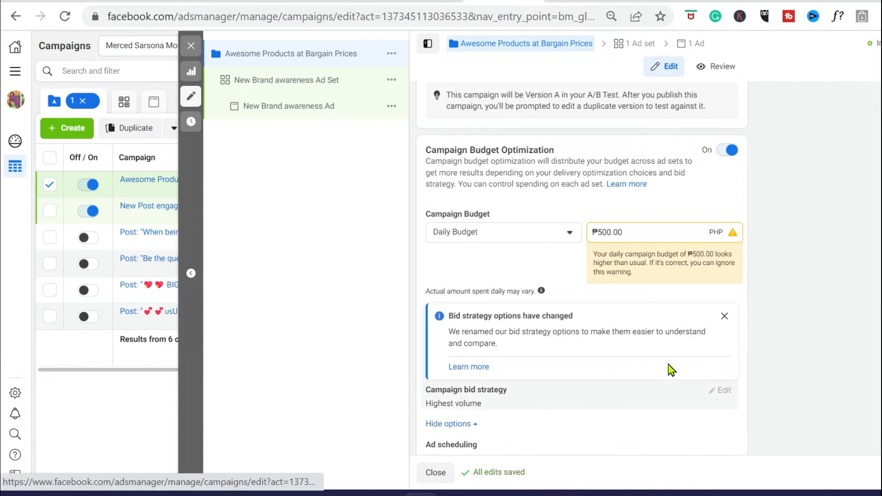
{"action": "scroll", "coordinate": [671, 367], "scroll_direction": "down", "scroll_amount": 1}
{"action": "scroll", "coordinate": [640, 408], "scroll_direction": "up", "scroll_amount": 2}
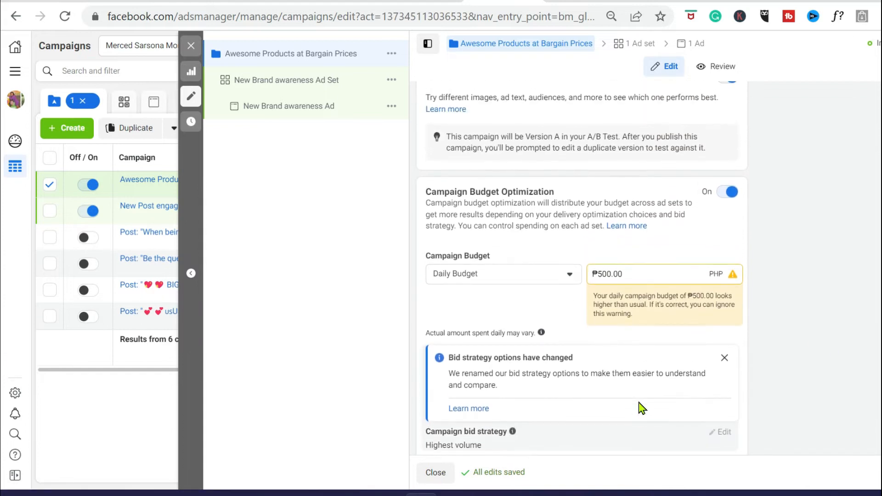
Move on to the New Brand awareness Ad Set and schedule it to end on May 13, 2022.
{"action": "scroll", "coordinate": [640, 406], "scroll_direction": "down", "scroll_amount": 2}
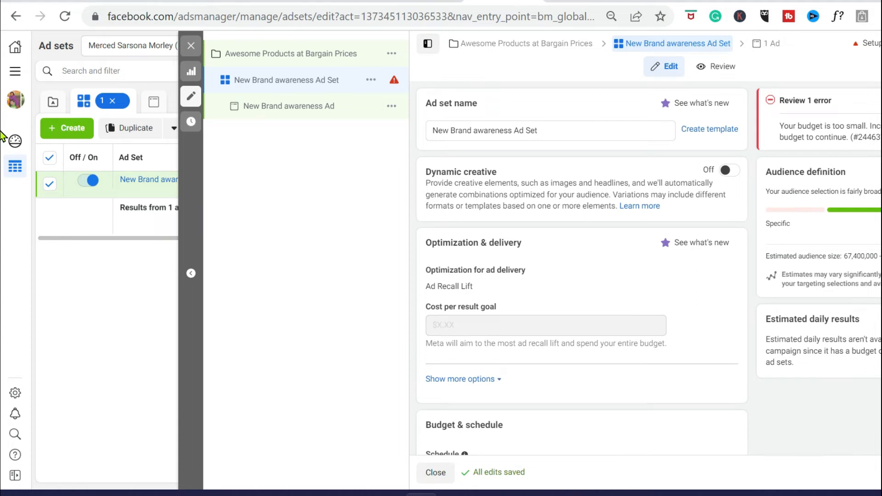
{"action": "scroll", "coordinate": [581, 269], "scroll_direction": "down", "scroll_amount": 1}
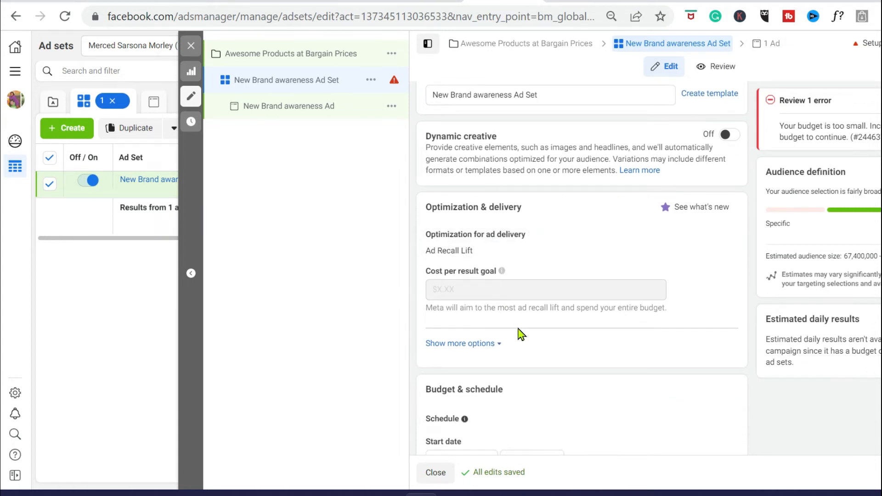
{"action": "scroll", "coordinate": [521, 334], "scroll_direction": "down", "scroll_amount": 4}
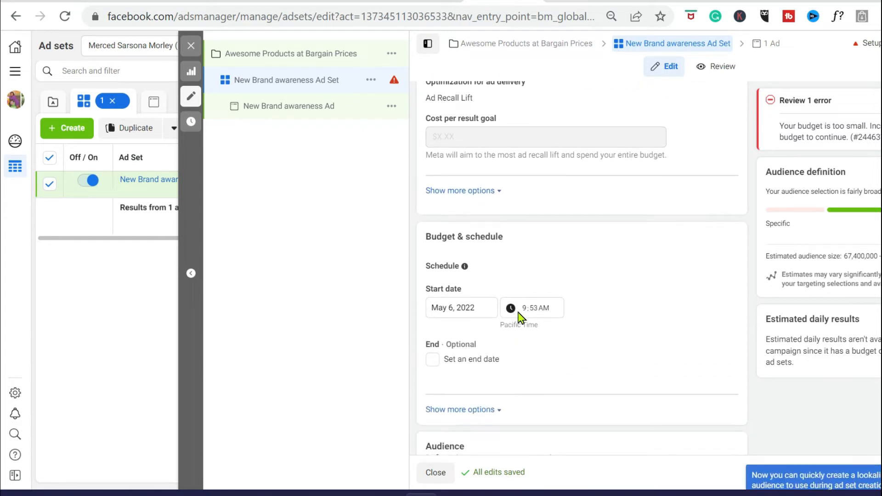
{"action": "scroll", "coordinate": [517, 278], "scroll_direction": "down", "scroll_amount": 1}
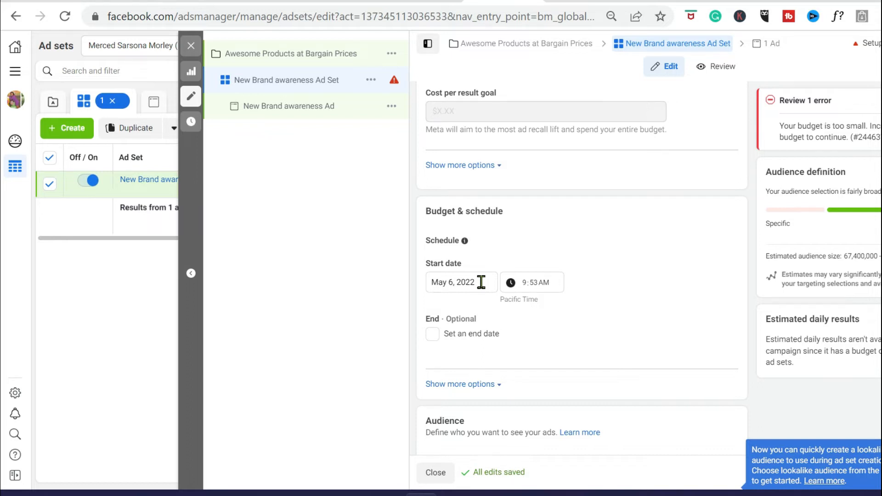
{"action": "left_click", "coordinate": [544, 282]}
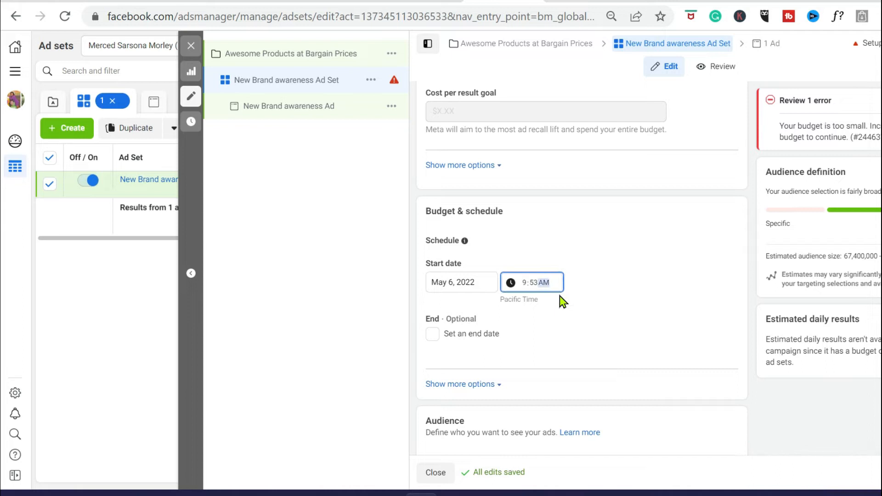
{"action": "left_click", "coordinate": [432, 336]}
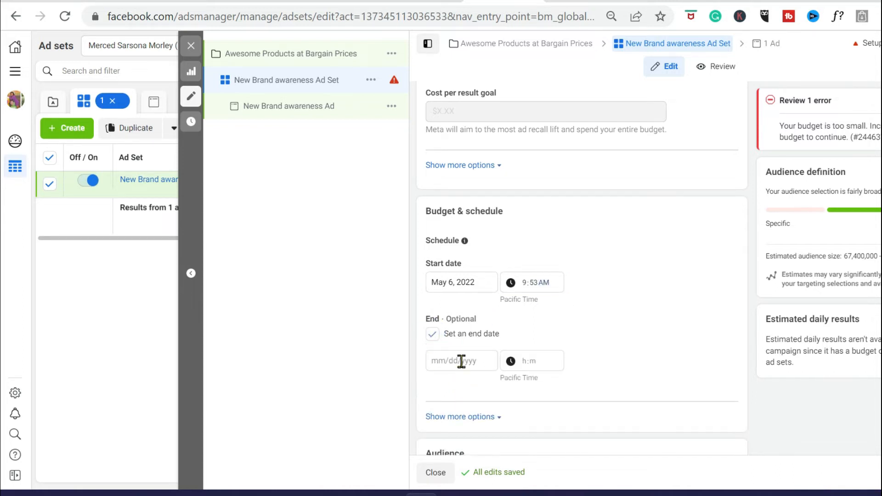
{"action": "left_click", "coordinate": [462, 362]}
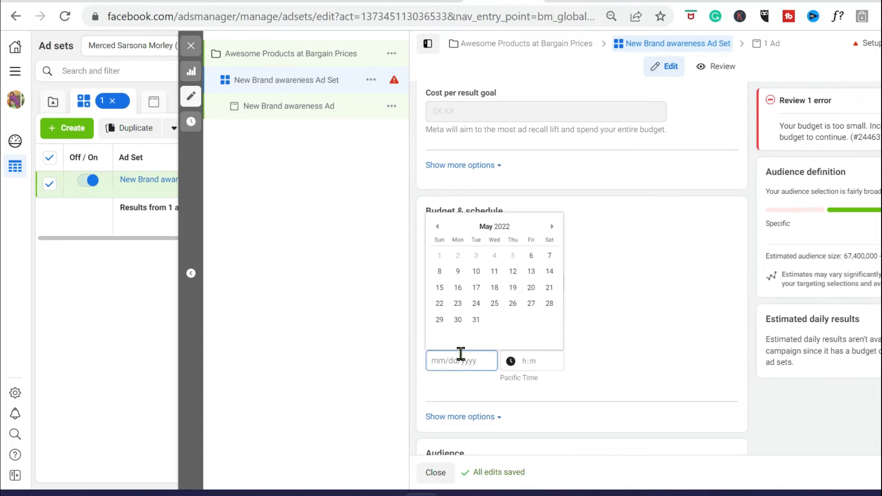
{"action": "left_click", "coordinate": [532, 272]}
Check the ad set's existing custom and lookalike audiences and the audience types available for creating a new one.
{"action": "scroll", "coordinate": [679, 321], "scroll_direction": "down", "scroll_amount": 2}
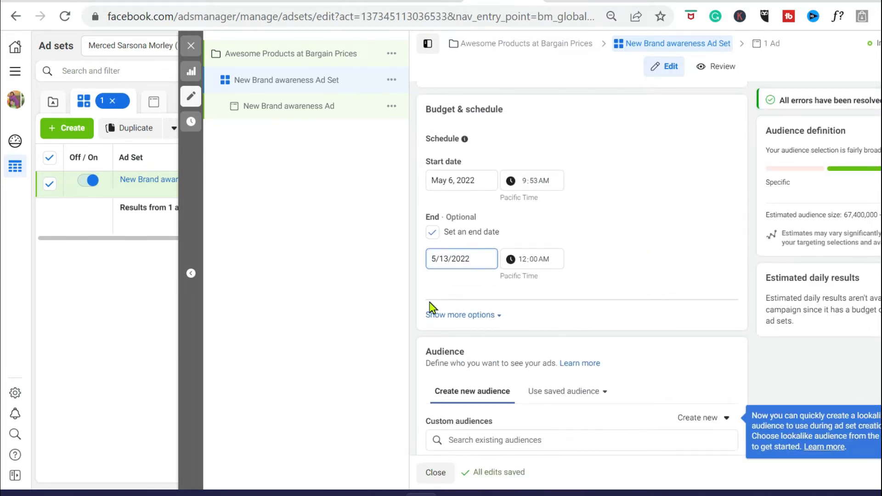
{"action": "scroll", "coordinate": [556, 302], "scroll_direction": "down", "scroll_amount": 2}
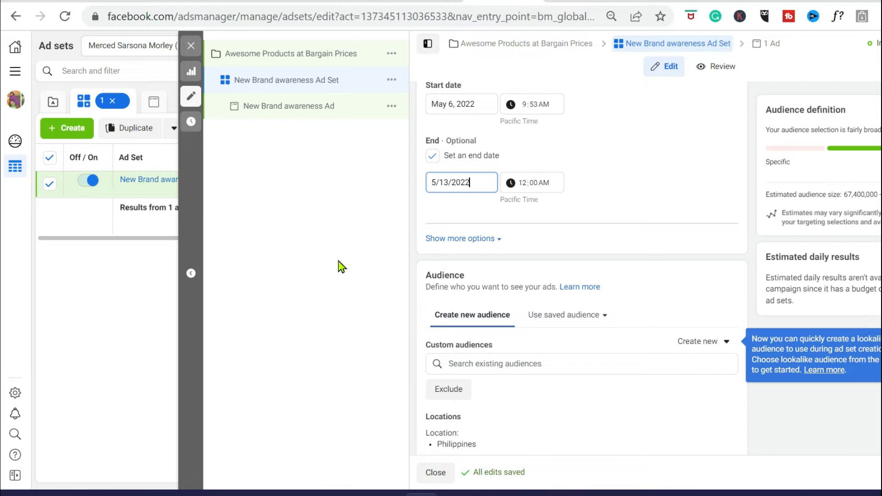
{"action": "left_click", "coordinate": [575, 363]}
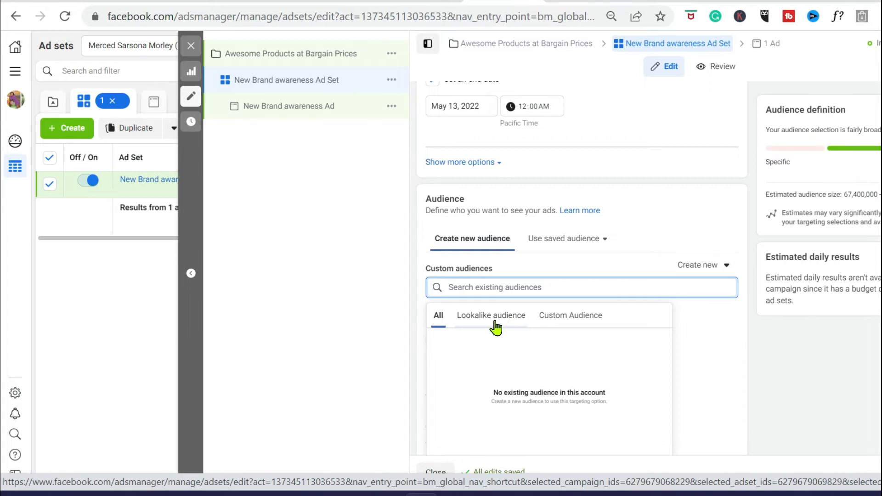
{"action": "left_click", "coordinate": [495, 323]}
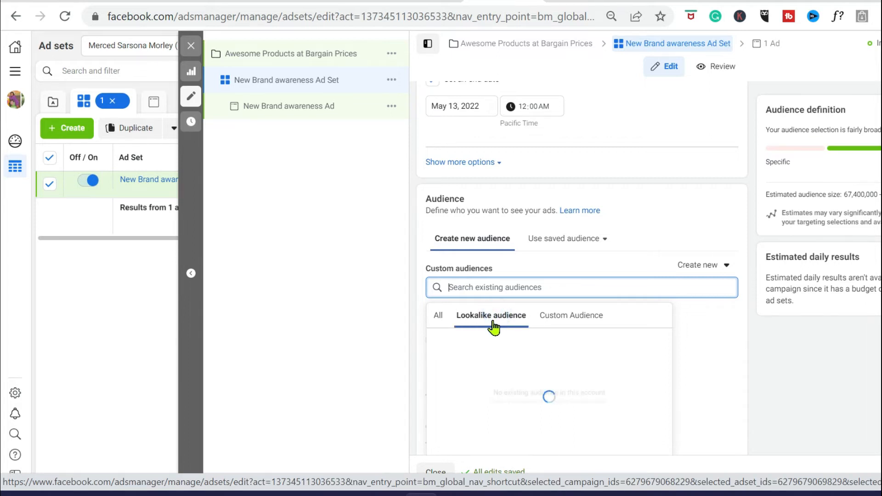
{"action": "left_click", "coordinate": [438, 317]}
{"action": "scroll", "coordinate": [553, 299], "scroll_direction": "down", "scroll_amount": 3}
{"action": "scroll", "coordinate": [558, 313], "scroll_direction": "up", "scroll_amount": 2}
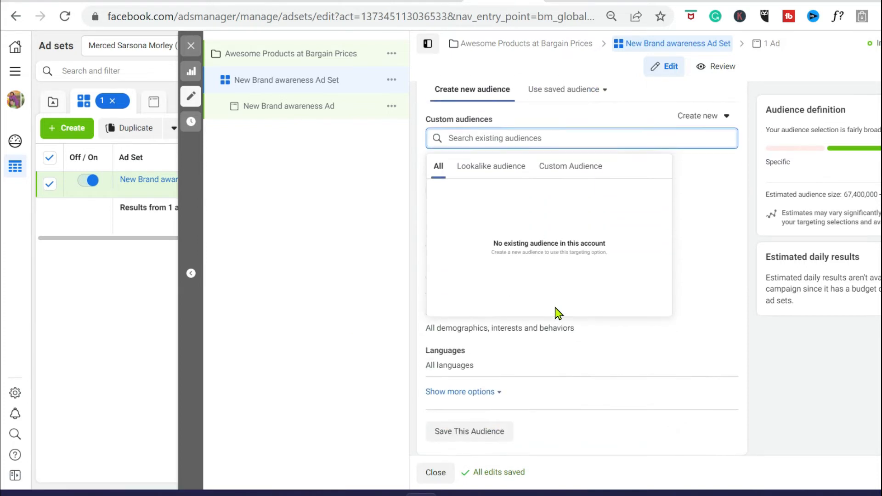
{"action": "left_click", "coordinate": [724, 220]}
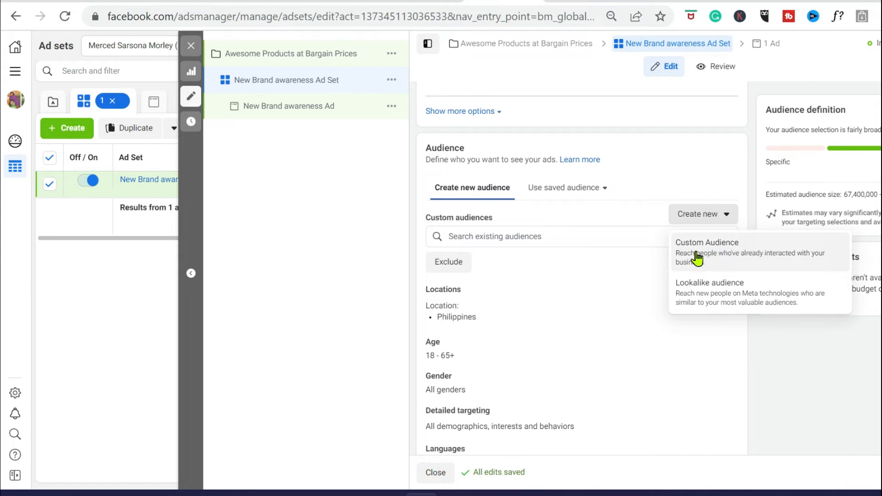
{"action": "left_click", "coordinate": [524, 293]}
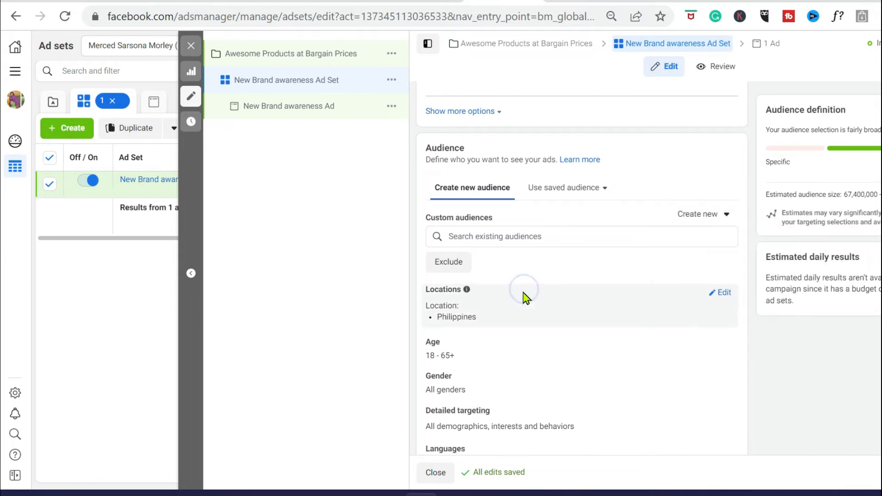
Open the audience's location settings for editing and set the minimum age to 20.
{"action": "left_click", "coordinate": [709, 294]}
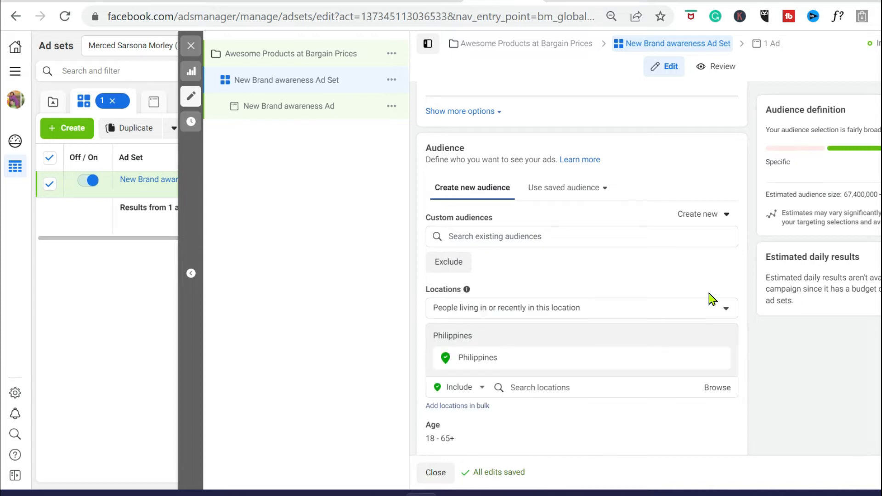
{"action": "scroll", "coordinate": [711, 299], "scroll_direction": "down", "scroll_amount": 3}
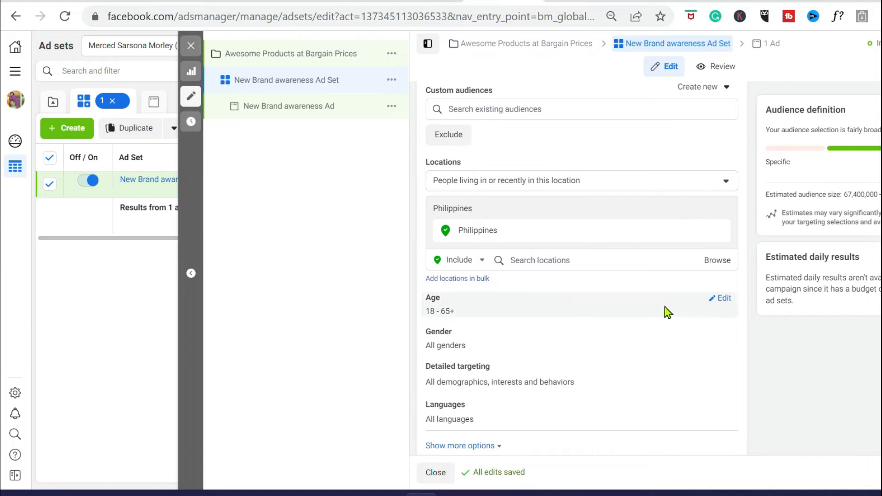
{"action": "left_click", "coordinate": [715, 303]}
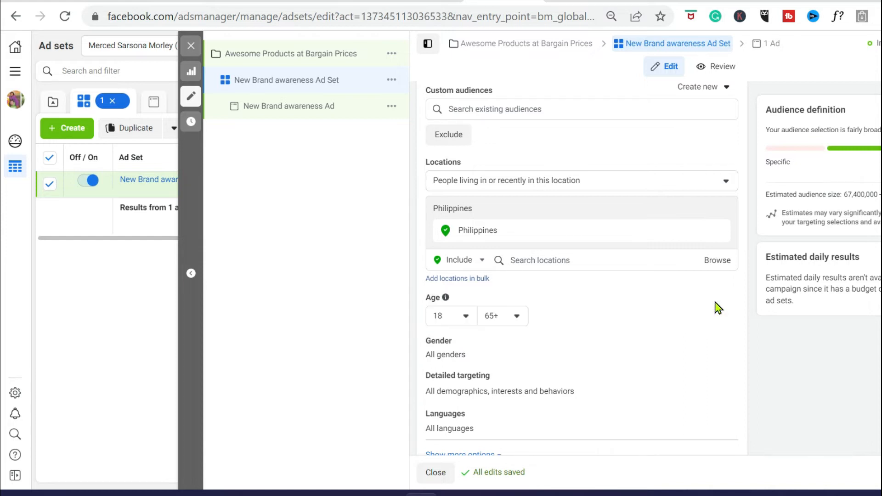
{"action": "left_click", "coordinate": [461, 316]}
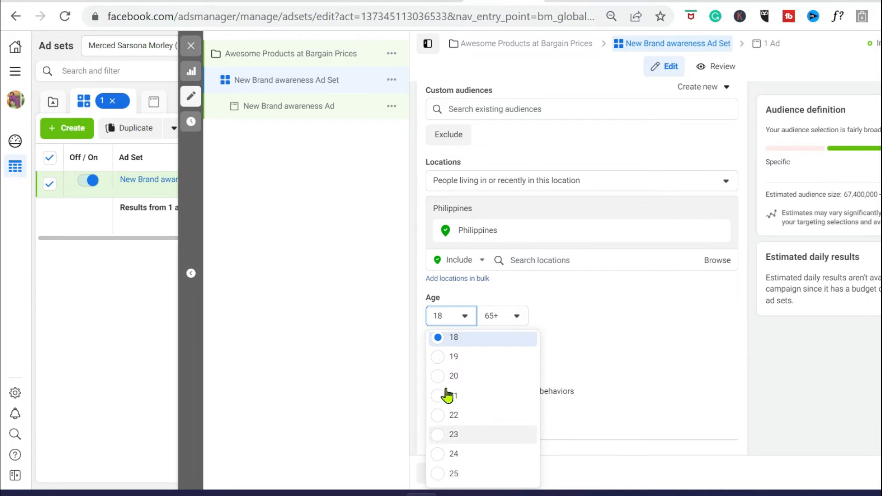
{"action": "left_click", "coordinate": [442, 376]}
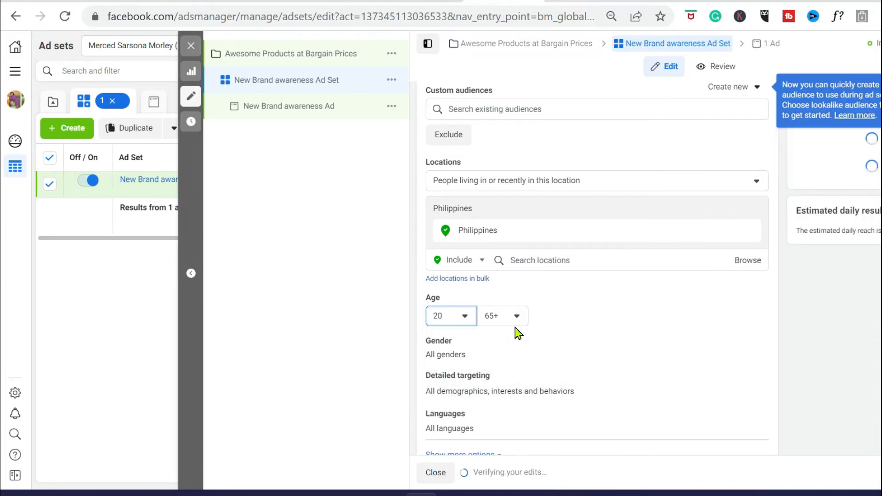
Expand the additional audience options below the language setting.
{"action": "scroll", "coordinate": [567, 322], "scroll_direction": "down", "scroll_amount": 1}
{"action": "scroll", "coordinate": [567, 321], "scroll_direction": "down", "scroll_amount": 2}
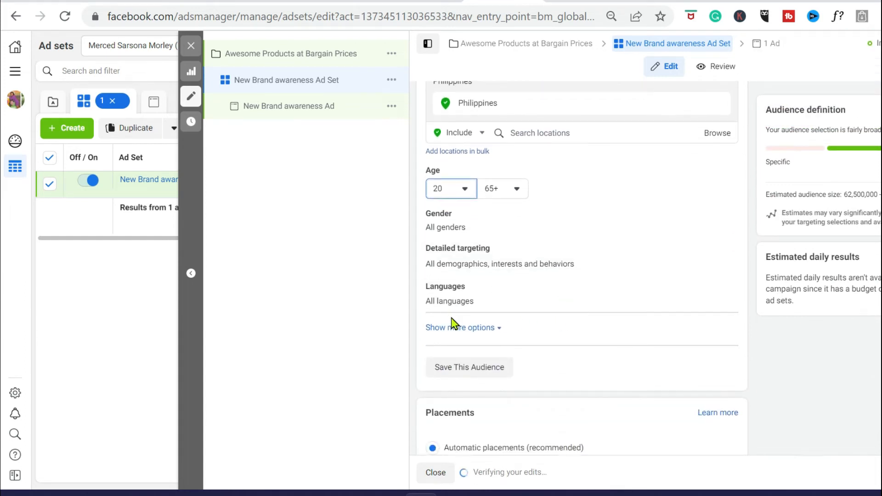
{"action": "left_click", "coordinate": [493, 329]}
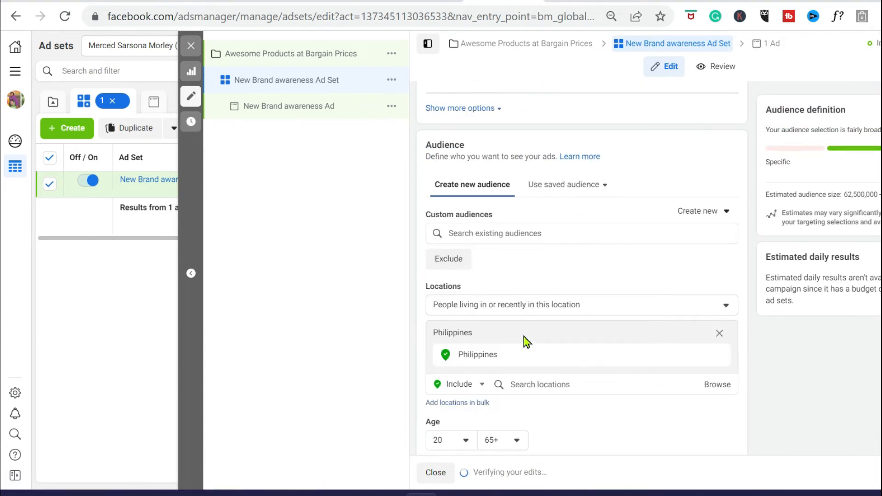
Restrict the Philippines location targeting to "People living in this location".
{"action": "scroll", "coordinate": [531, 278], "scroll_direction": "up", "scroll_amount": 1}
{"action": "scroll", "coordinate": [591, 325], "scroll_direction": "down", "scroll_amount": 3}
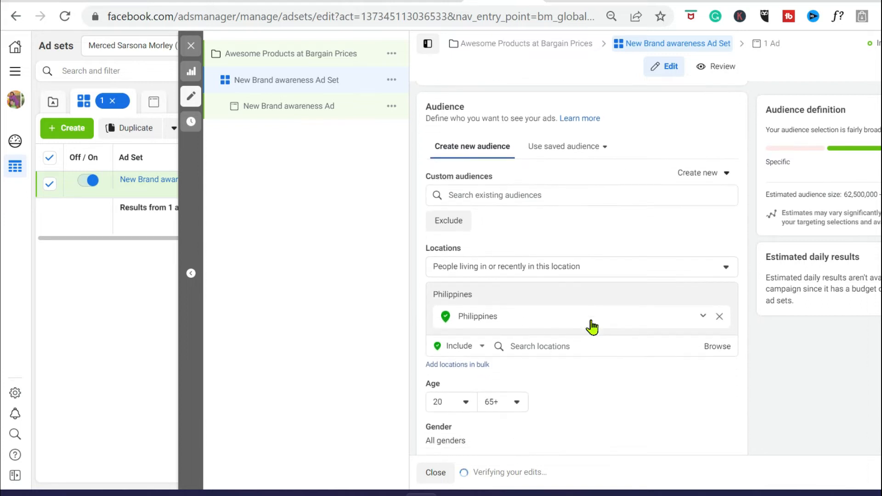
{"action": "scroll", "coordinate": [702, 236], "scroll_direction": "up", "scroll_amount": 3}
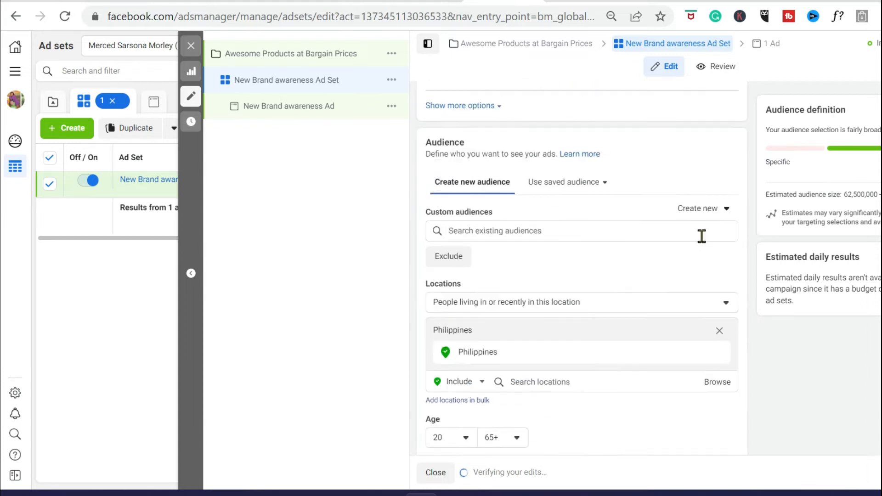
{"action": "scroll", "coordinate": [643, 295], "scroll_direction": "down", "scroll_amount": 1}
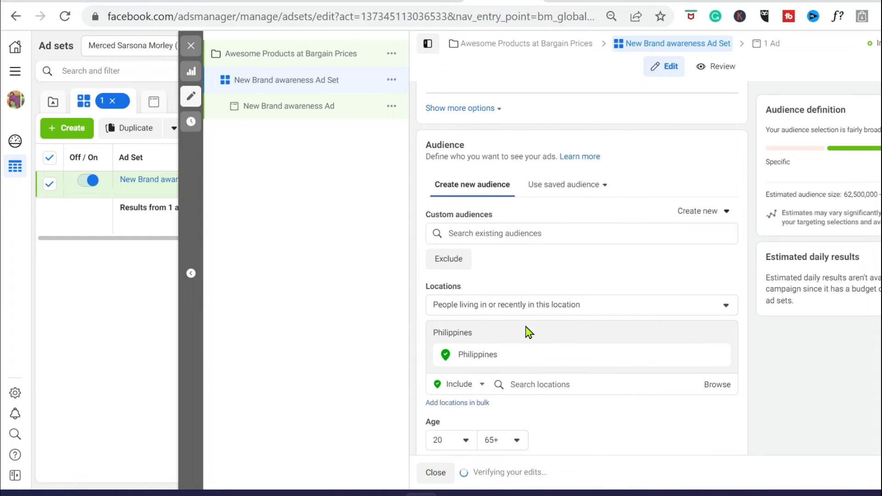
{"action": "left_click", "coordinate": [726, 306]}
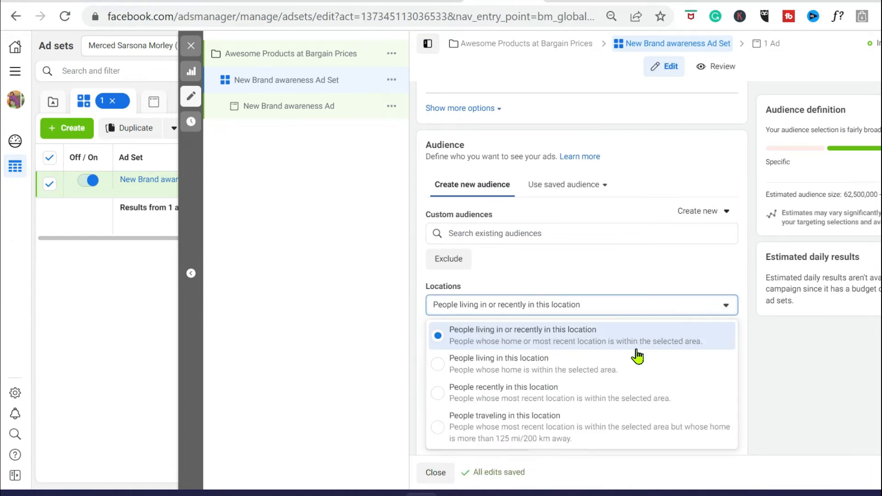
{"action": "left_click", "coordinate": [579, 366]}
Set the audience's gender targeting to Women.
{"action": "scroll", "coordinate": [579, 368], "scroll_direction": "down", "scroll_amount": 1}
{"action": "scroll", "coordinate": [579, 368], "scroll_direction": "down", "scroll_amount": 3}
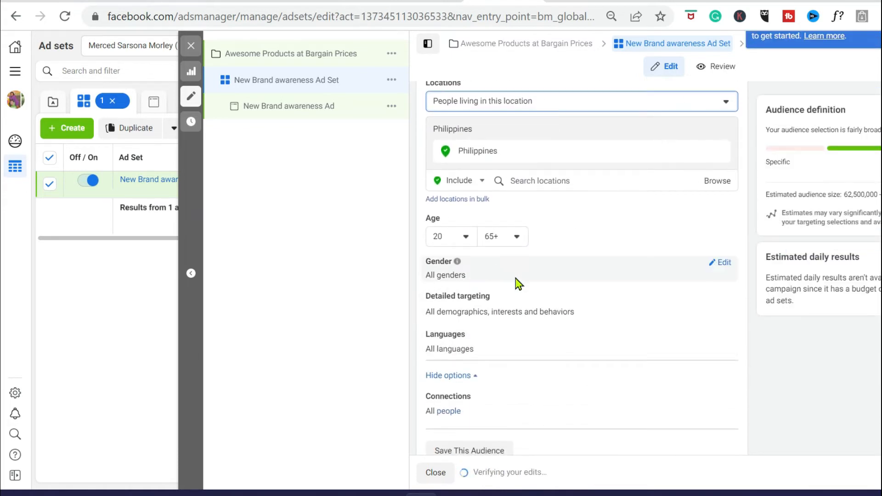
{"action": "mouse_move", "coordinate": [711, 304]}
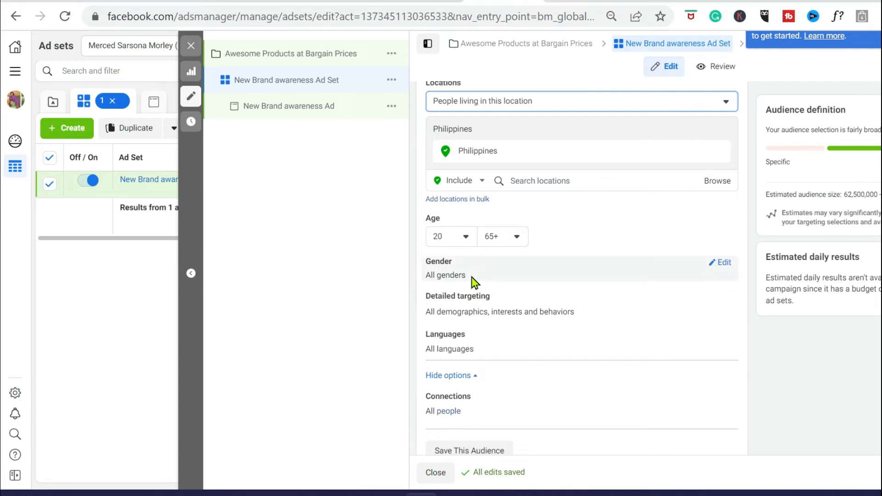
{"action": "left_click", "coordinate": [713, 266]}
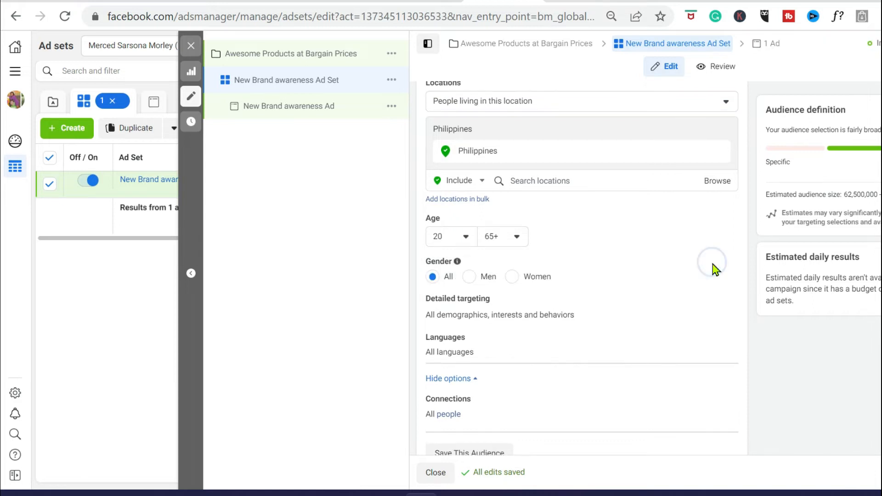
{"action": "left_click", "coordinate": [515, 278]}
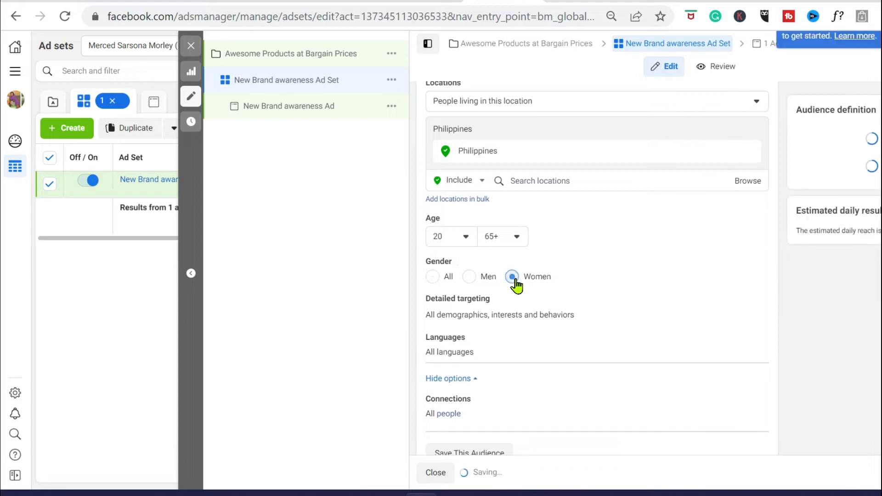
Open the exclusion criteria for custom audiences and check which existing audiences can be included.
{"action": "scroll", "coordinate": [581, 335], "scroll_direction": "down", "scroll_amount": 1}
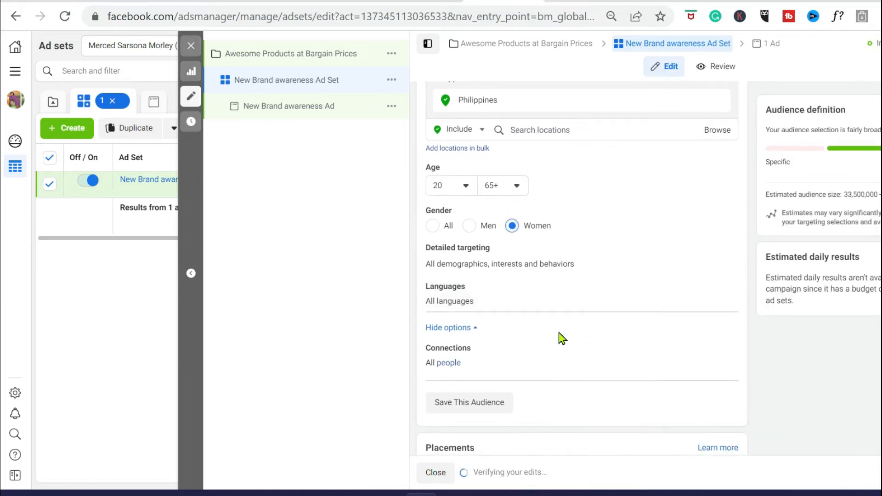
{"action": "scroll", "coordinate": [489, 340], "scroll_direction": "down", "scroll_amount": 3}
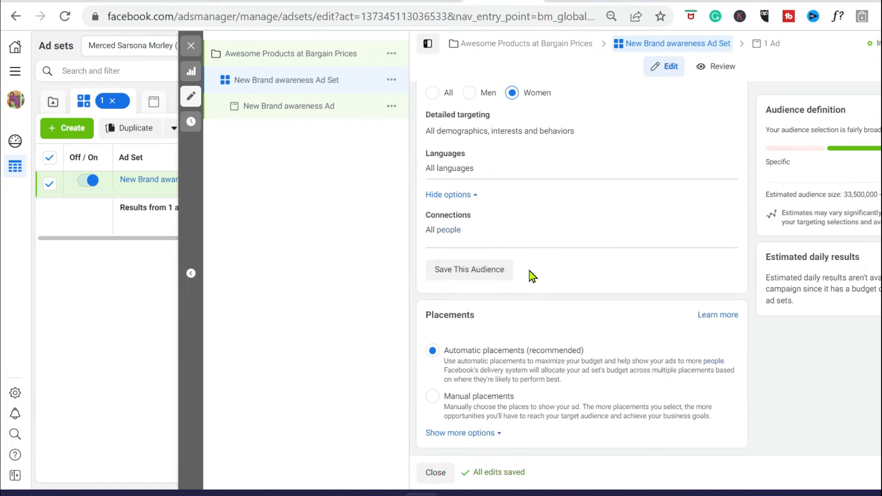
{"action": "scroll", "coordinate": [533, 285], "scroll_direction": "up", "scroll_amount": 3}
{"action": "scroll", "coordinate": [536, 294], "scroll_direction": "up", "scroll_amount": 3}
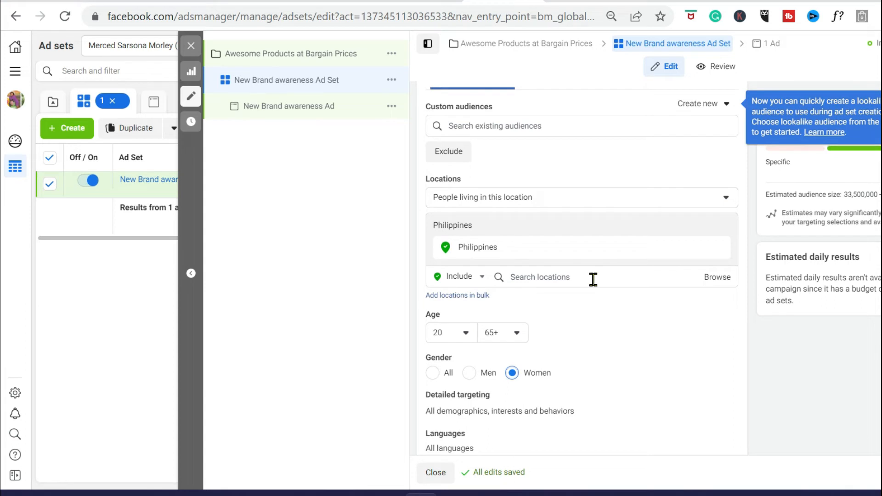
{"action": "scroll", "coordinate": [594, 283], "scroll_direction": "up", "scroll_amount": 1}
{"action": "scroll", "coordinate": [594, 286], "scroll_direction": "up", "scroll_amount": 2}
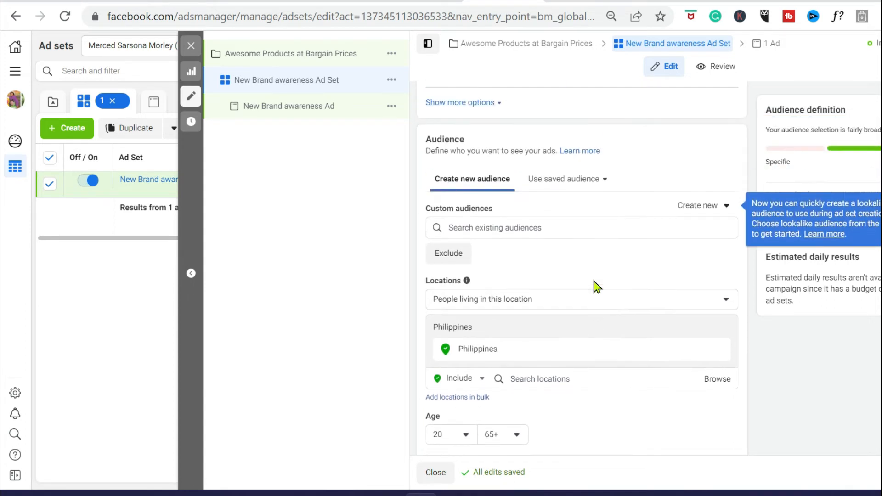
{"action": "left_click", "coordinate": [443, 261]}
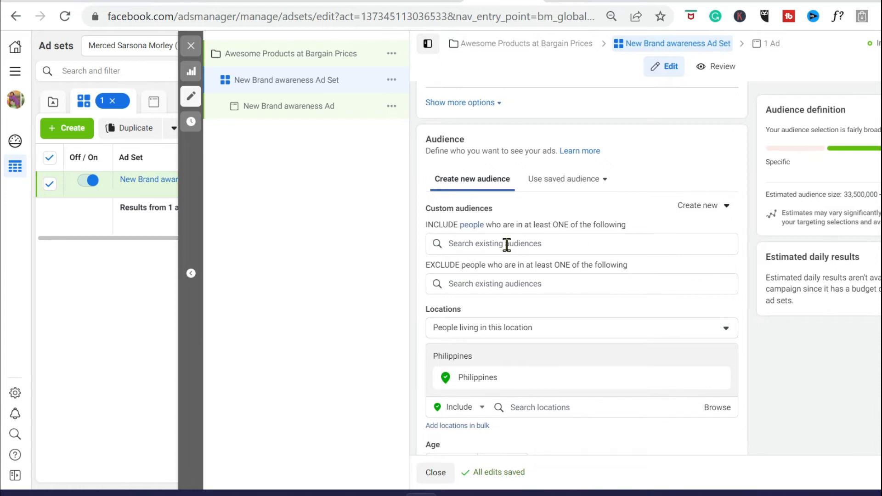
{"action": "left_click", "coordinate": [697, 243]}
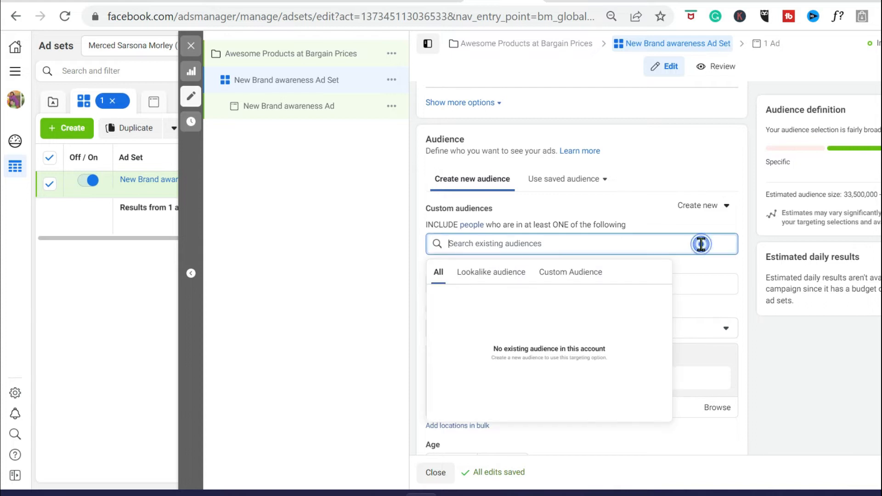
Save the current audience definition as a reusable audience named "Women (20-65)".
{"action": "left_click", "coordinate": [415, 257]}
{"action": "scroll", "coordinate": [598, 279], "scroll_direction": "down", "scroll_amount": 1}
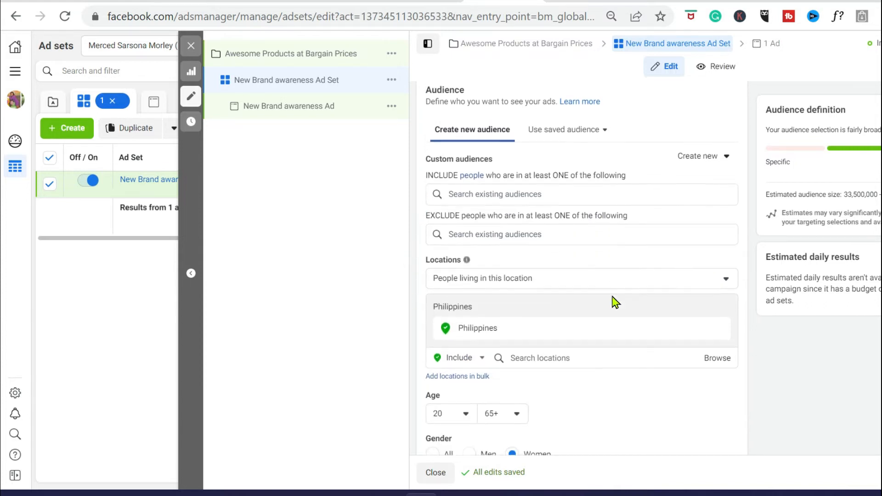
{"action": "scroll", "coordinate": [611, 242], "scroll_direction": "down", "scroll_amount": 5}
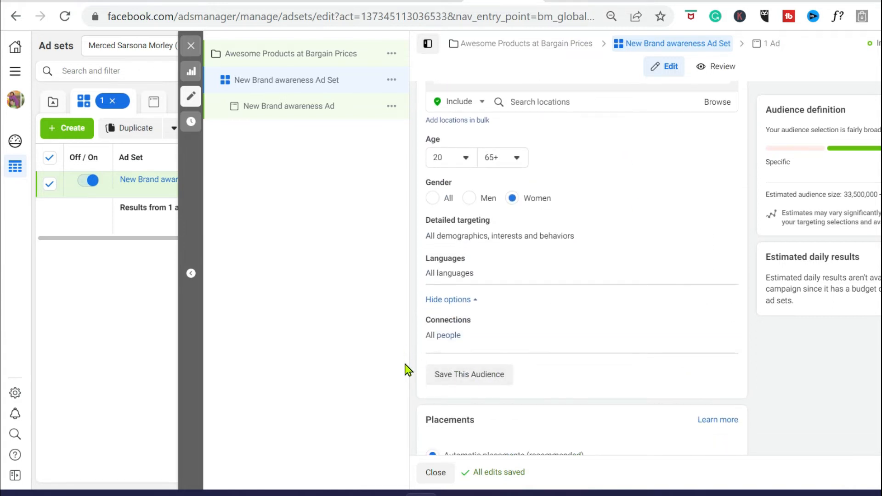
{"action": "scroll", "coordinate": [528, 366], "scroll_direction": "down", "scroll_amount": 2}
{"action": "left_click", "coordinate": [493, 309]}
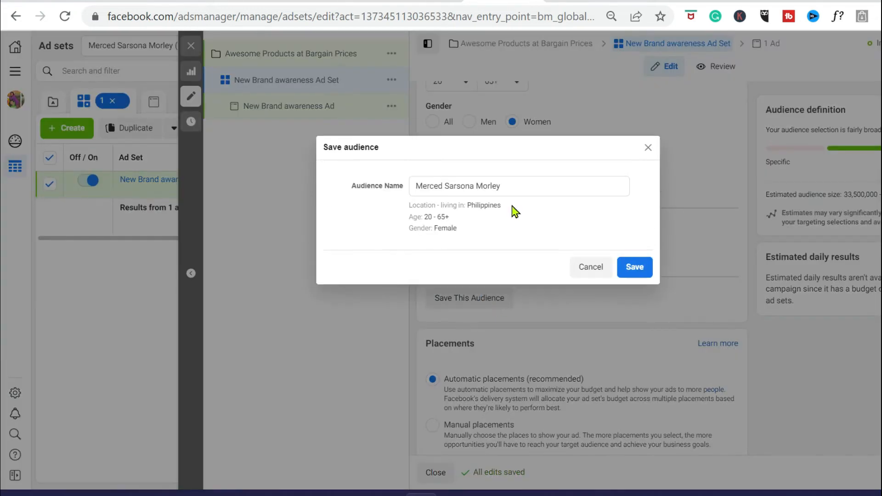
{"action": "left_click_drag", "start_coordinate": [519, 189], "coordinate": [417, 203]}
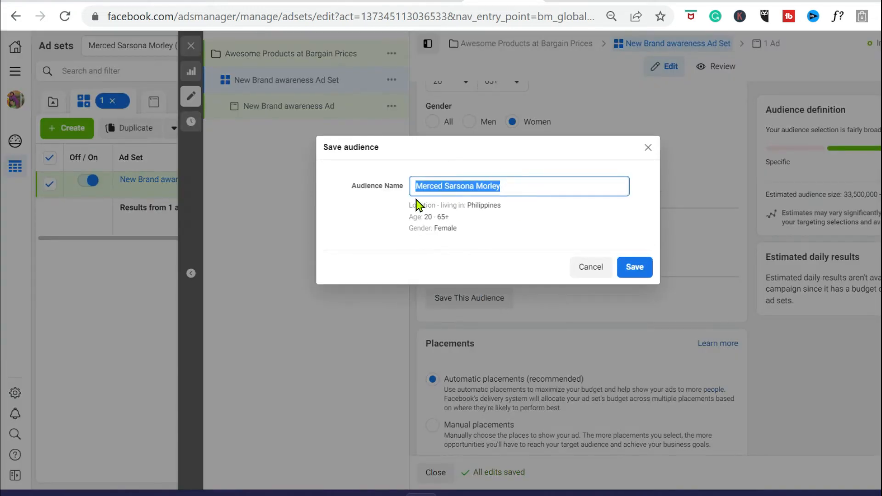
{"action": "type", "text": "Women (20-65"}
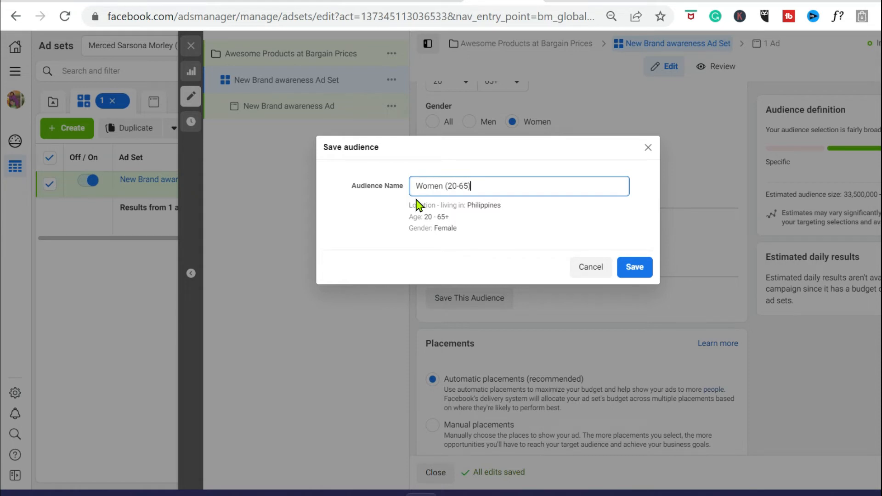
{"action": "left_click", "coordinate": [630, 270]}
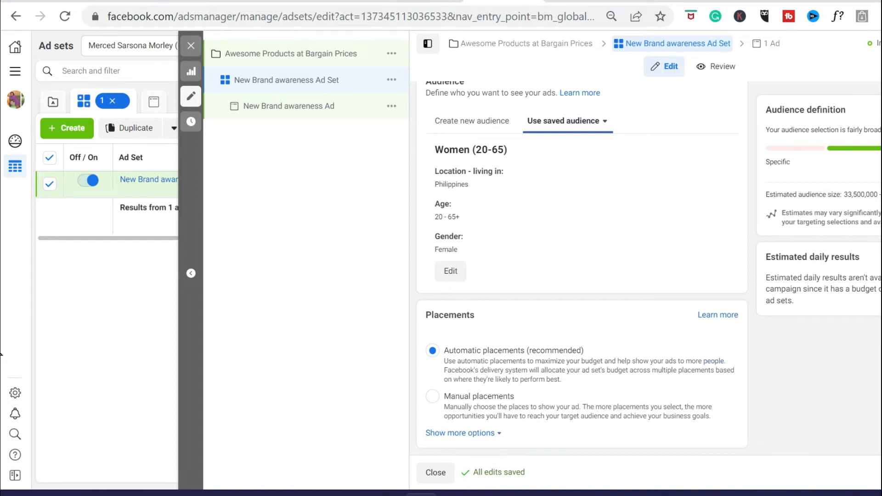
Expand the additional options of the ad set's Optimization & delivery section.
{"action": "scroll", "coordinate": [744, 408], "scroll_direction": "up", "scroll_amount": 1}
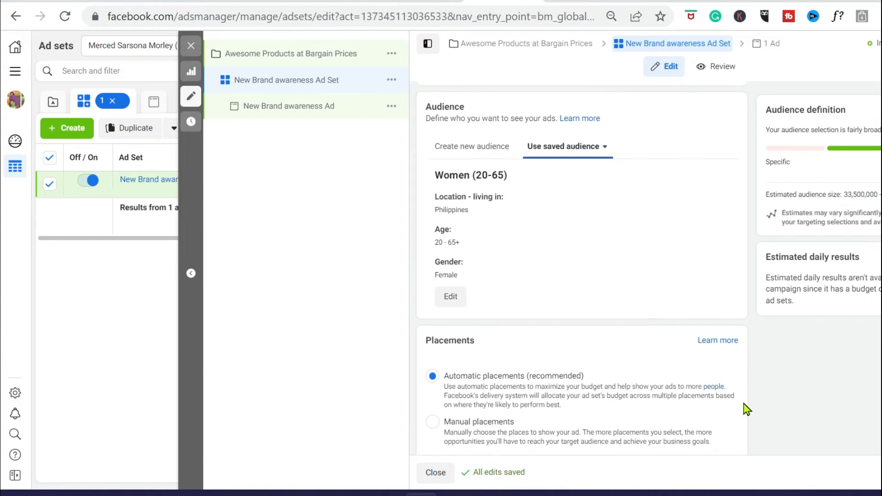
{"action": "scroll", "coordinate": [725, 410], "scroll_direction": "down", "scroll_amount": 1}
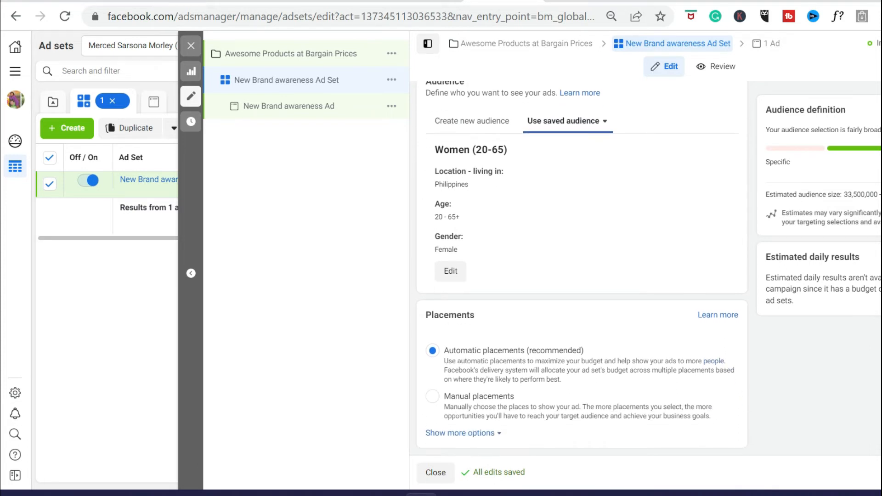
{"action": "scroll", "coordinate": [582, 276], "scroll_direction": "up", "scroll_amount": 7}
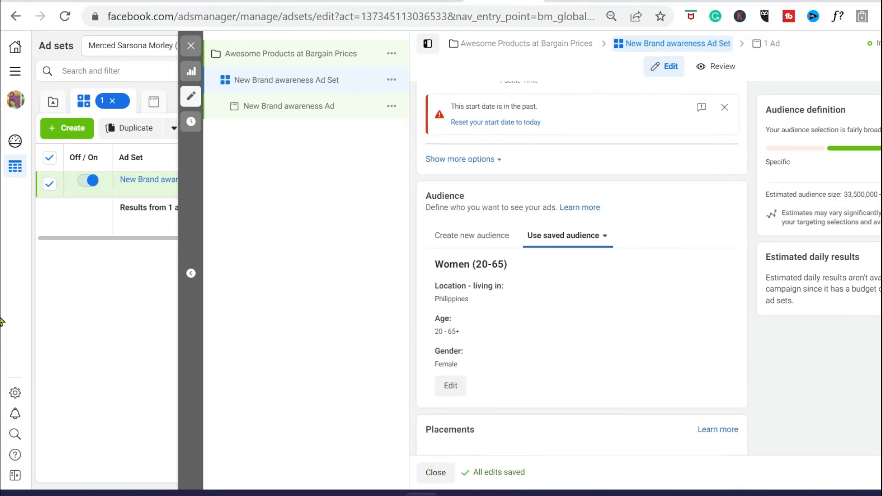
{"action": "scroll", "coordinate": [581, 268], "scroll_direction": "up", "scroll_amount": 5}
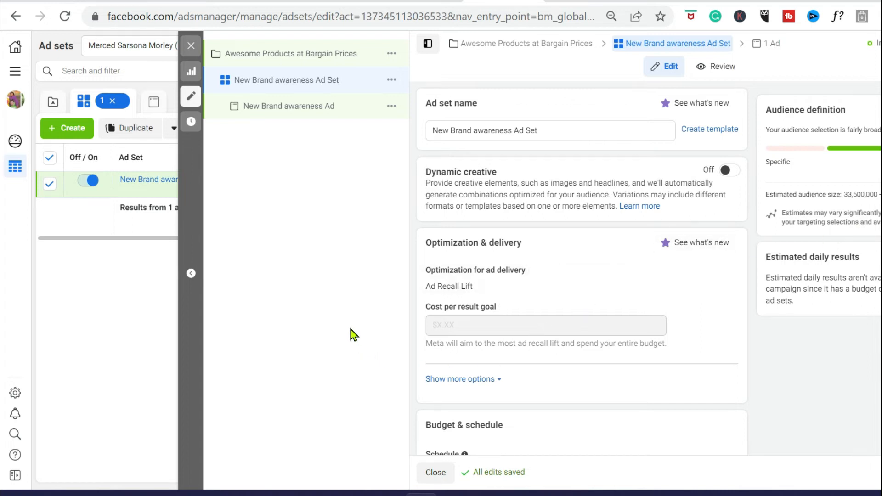
{"action": "left_click", "coordinate": [493, 386]}
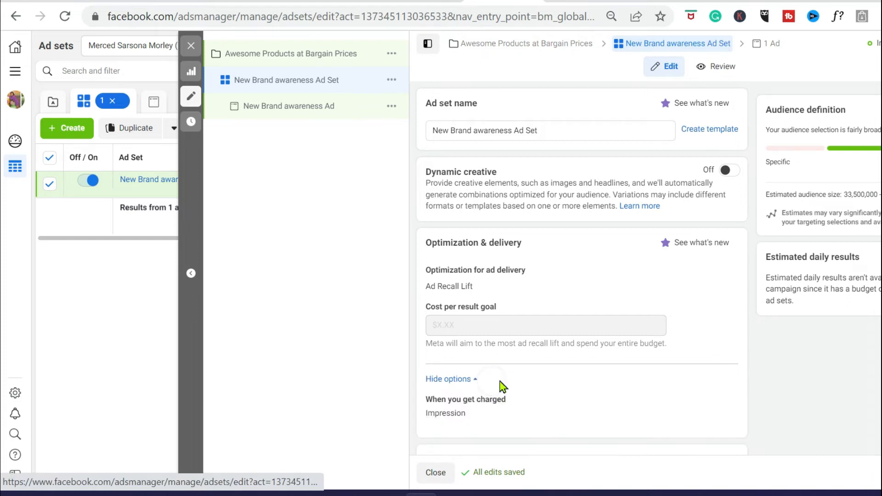
Expand the additional placement options to show the Brand Safety settings below Manual placements.
{"action": "scroll", "coordinate": [626, 352], "scroll_direction": "down", "scroll_amount": 3}
{"action": "scroll", "coordinate": [626, 352], "scroll_direction": "down", "scroll_amount": 3}
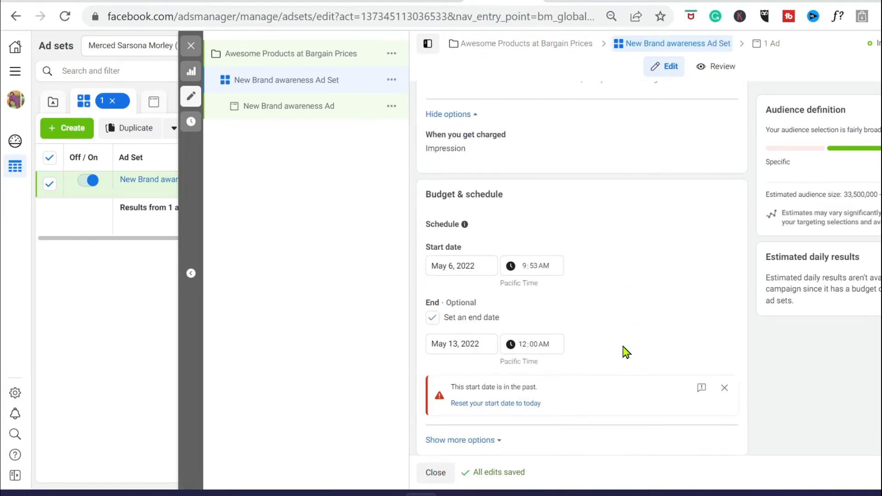
{"action": "scroll", "coordinate": [626, 352], "scroll_direction": "down", "scroll_amount": 5}
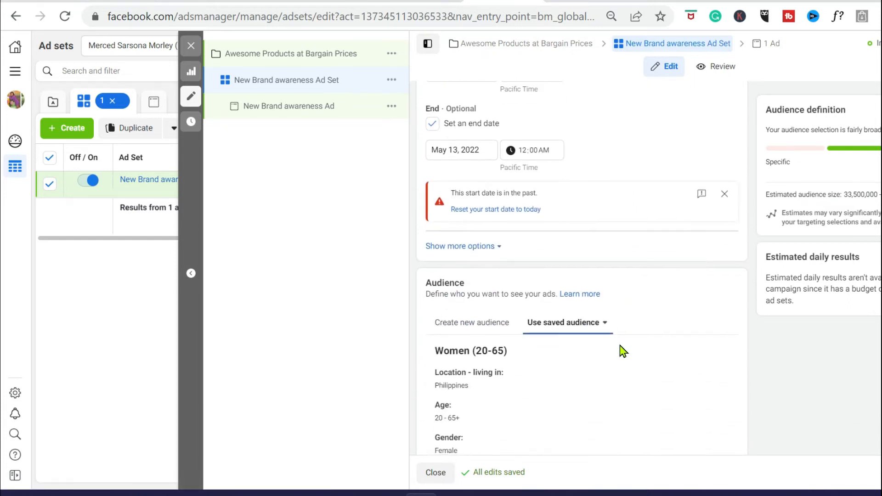
{"action": "scroll", "coordinate": [623, 352], "scroll_direction": "down", "scroll_amount": 2}
{"action": "scroll", "coordinate": [623, 351], "scroll_direction": "down", "scroll_amount": 1}
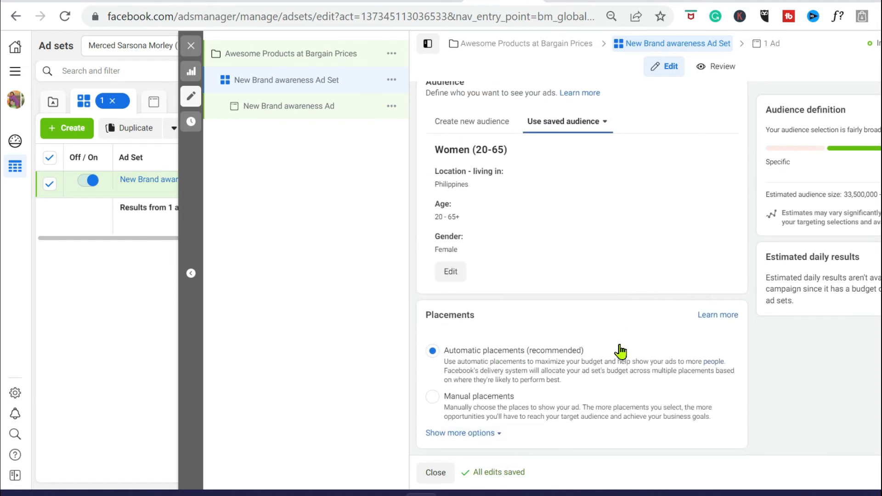
{"action": "scroll", "coordinate": [621, 351], "scroll_direction": "up", "scroll_amount": 2}
{"action": "scroll", "coordinate": [735, 373], "scroll_direction": "down", "scroll_amount": 2}
{"action": "left_click", "coordinate": [459, 433]}
{"action": "scroll", "coordinate": [845, 317], "scroll_direction": "down", "scroll_amount": 4}
{"action": "scroll", "coordinate": [703, 338], "scroll_direction": "down", "scroll_amount": 1}
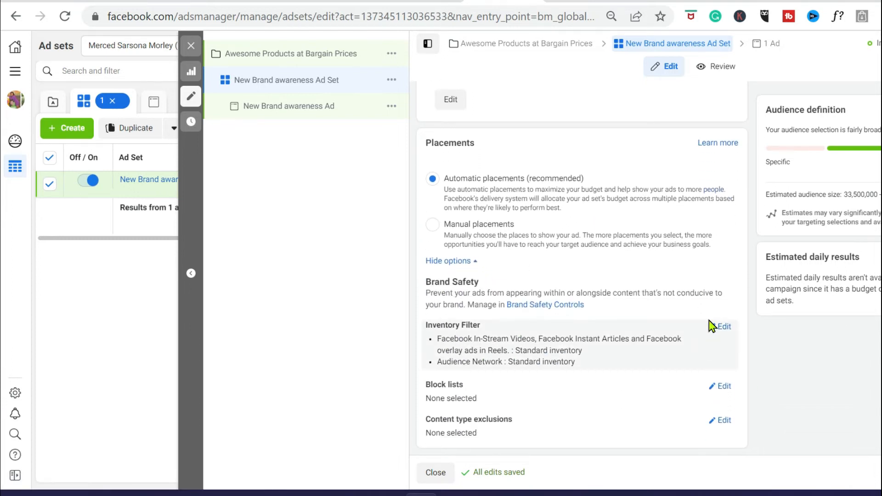
Review the ad set from its name and optimization settings through the saved audience to the placements.
{"action": "scroll", "coordinate": [1, 341], "scroll_direction": "up", "scroll_amount": 2}
{"action": "scroll", "coordinate": [2, 340], "scroll_direction": "up", "scroll_amount": 10}
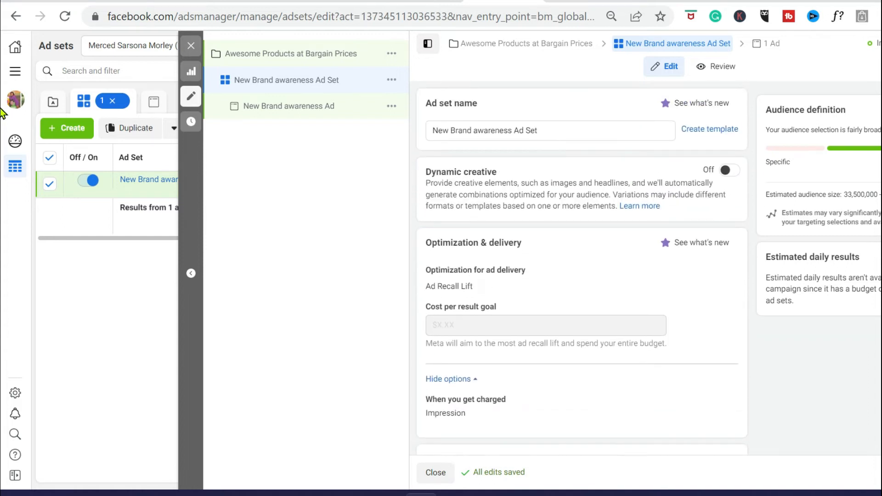
{"action": "scroll", "coordinate": [1, 317], "scroll_direction": "down", "scroll_amount": 8}
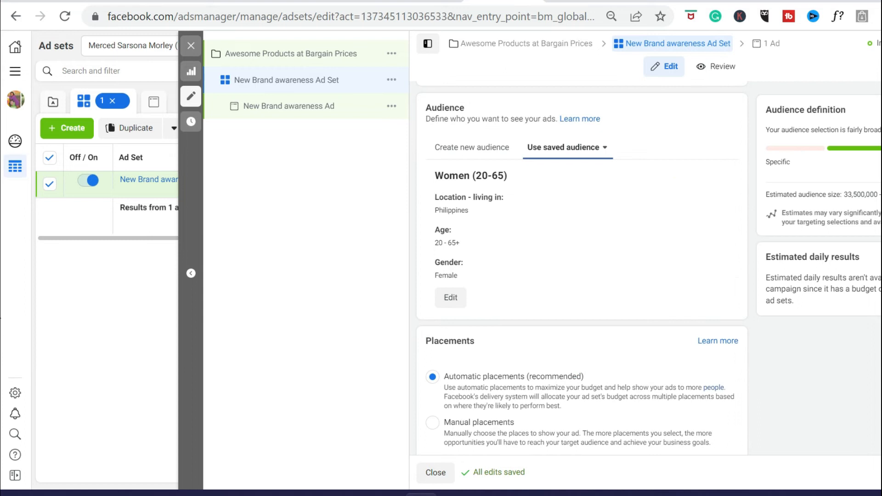
{"action": "scroll", "coordinate": [1, 317], "scroll_direction": "down", "scroll_amount": 5}
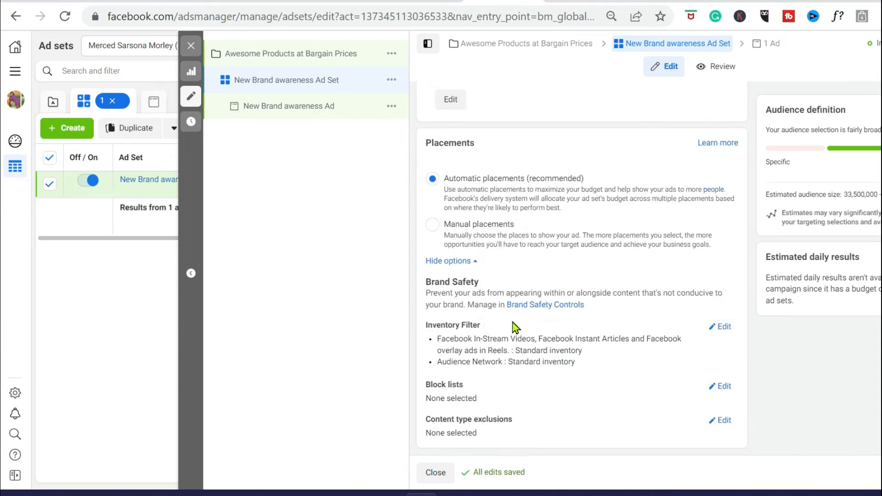
{"action": "scroll", "coordinate": [573, 341], "scroll_direction": "up", "scroll_amount": 3}
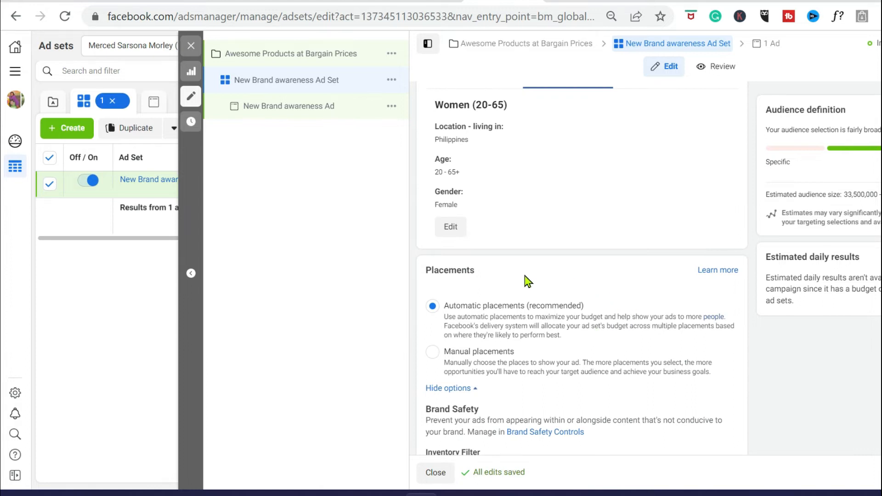
{"action": "scroll", "coordinate": [518, 293], "scroll_direction": "up", "scroll_amount": 2}
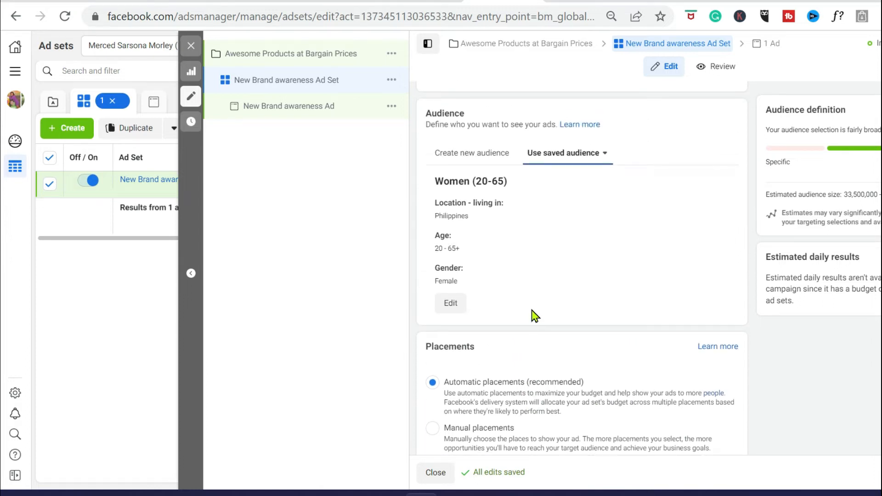
{"action": "scroll", "coordinate": [533, 315], "scroll_direction": "down", "scroll_amount": 5}
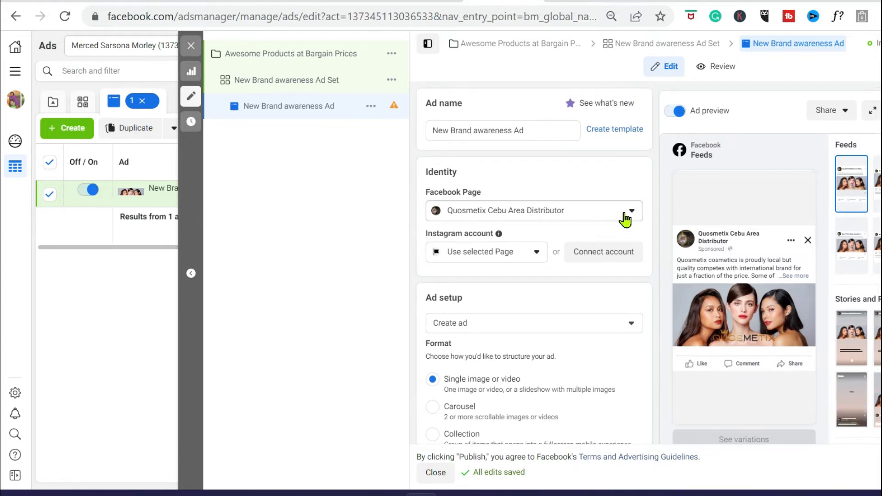
Select Quosmetix Cebu Area Distributor as the ad's Facebook Page.
{"action": "left_click", "coordinate": [625, 216]}
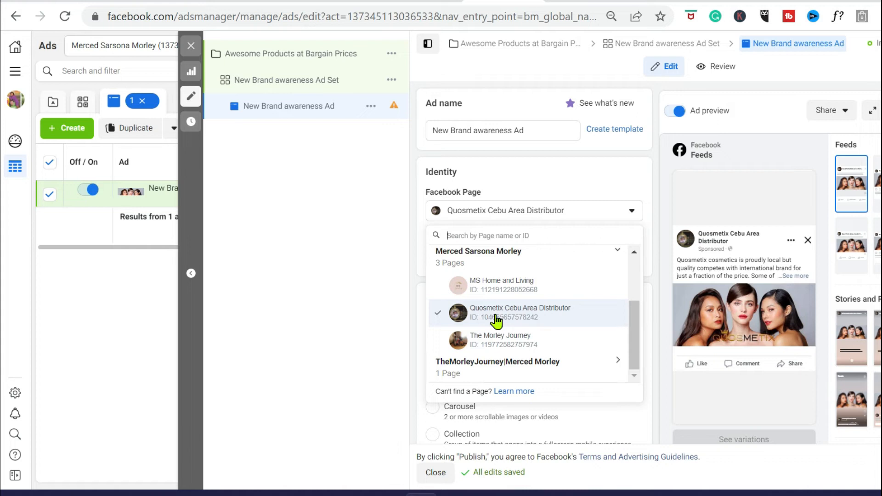
{"action": "left_click", "coordinate": [496, 317]}
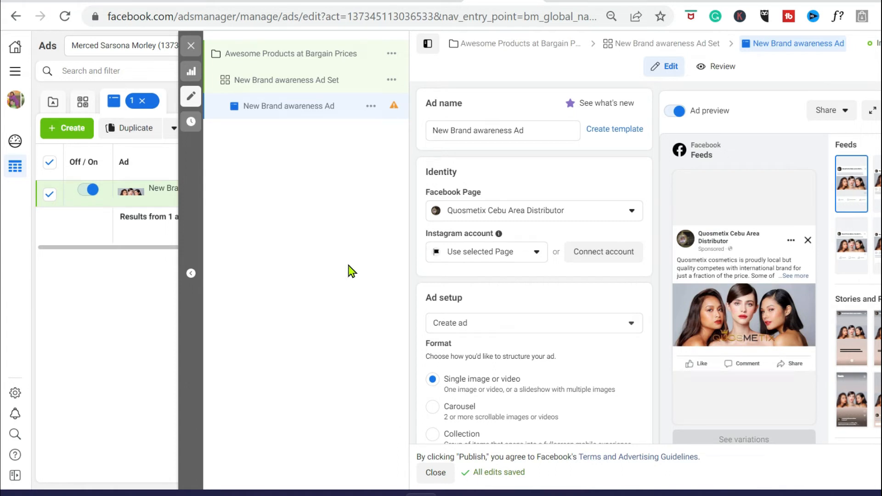
Check the available ad setup choices while keeping "Create ad" selected.
{"action": "scroll", "coordinate": [565, 298], "scroll_direction": "down", "scroll_amount": 2}
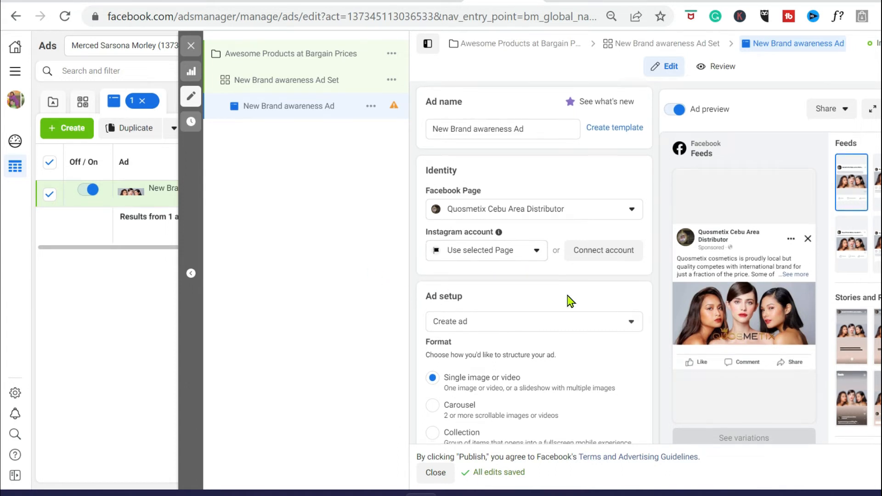
{"action": "left_click", "coordinate": [507, 272]}
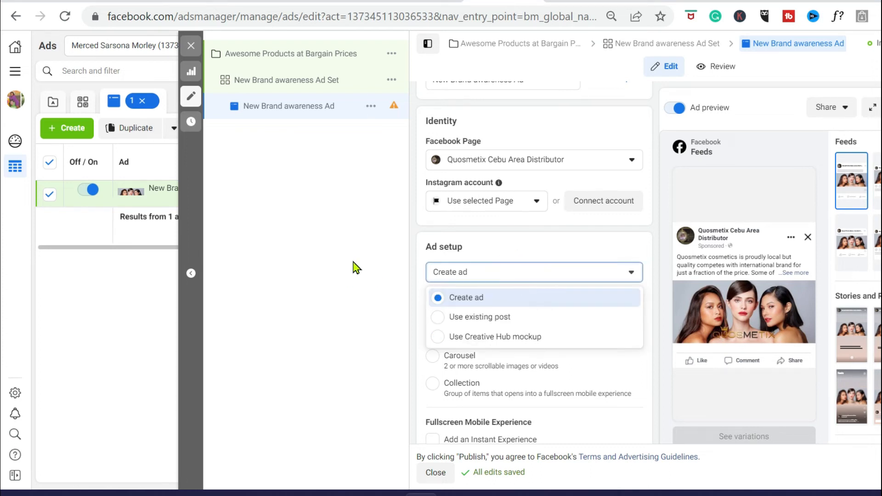
{"action": "left_click", "coordinate": [259, 336]}
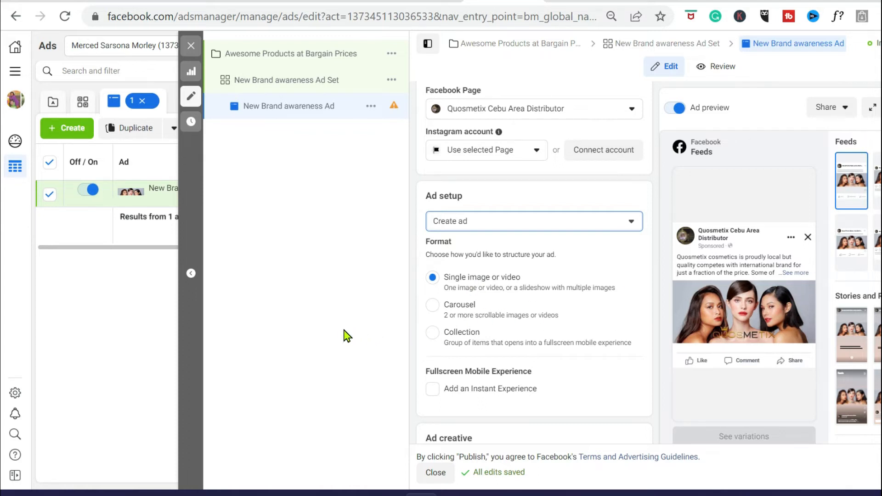
{"action": "left_click", "coordinate": [613, 220]}
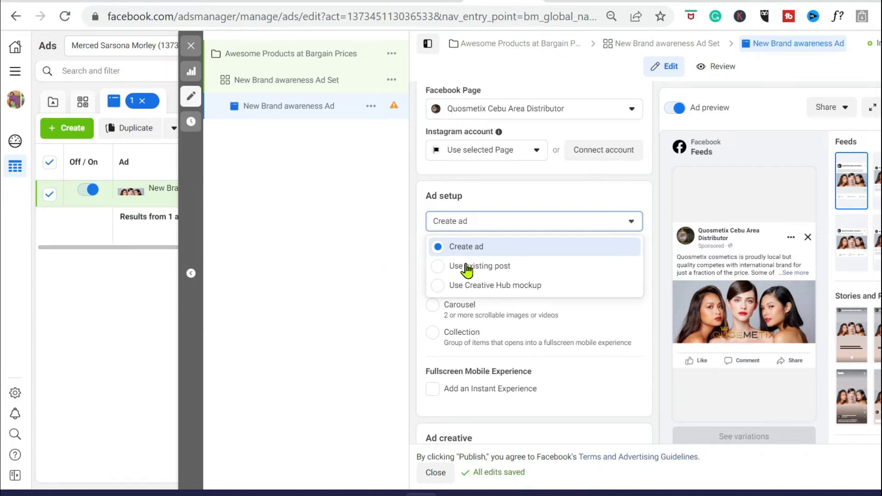
{"action": "left_click", "coordinate": [388, 262]}
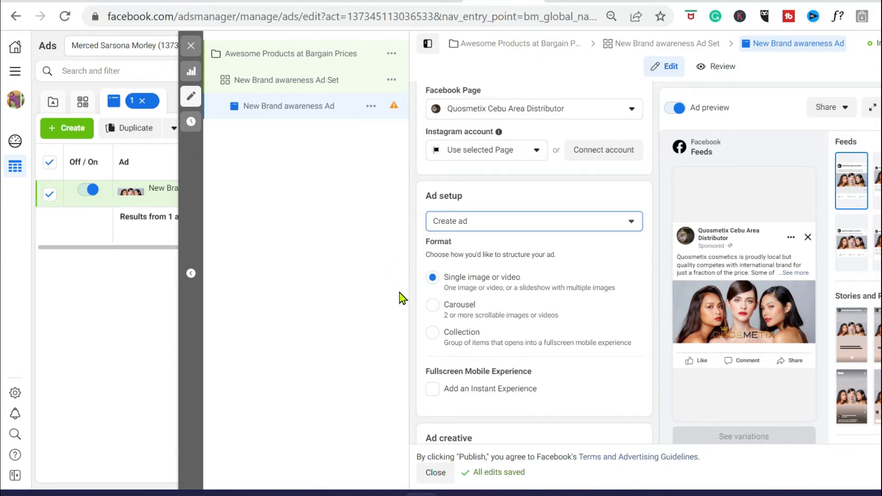
Add an Instant Experience to the ad as its fullscreen mobile experience.
{"action": "scroll", "coordinate": [418, 306], "scroll_direction": "down", "scroll_amount": 1}
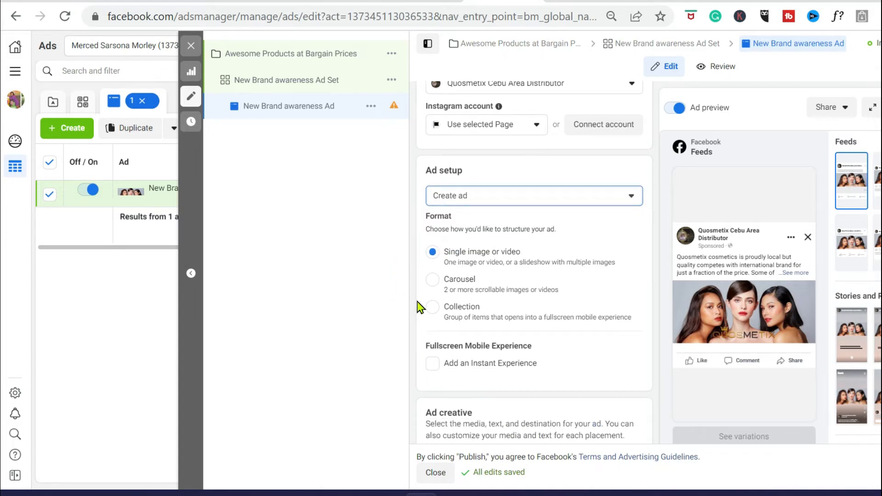
{"action": "scroll", "coordinate": [419, 307], "scroll_direction": "down", "scroll_amount": 5}
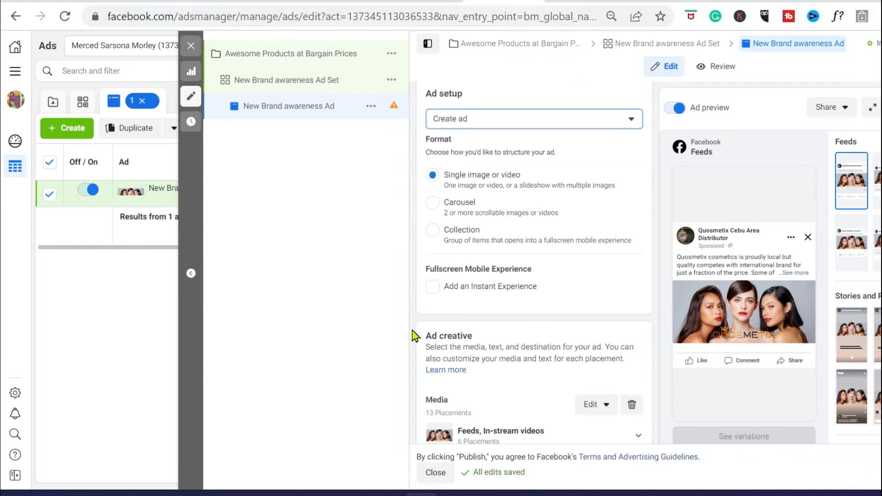
{"action": "scroll", "coordinate": [412, 335], "scroll_direction": "down", "scroll_amount": 3}
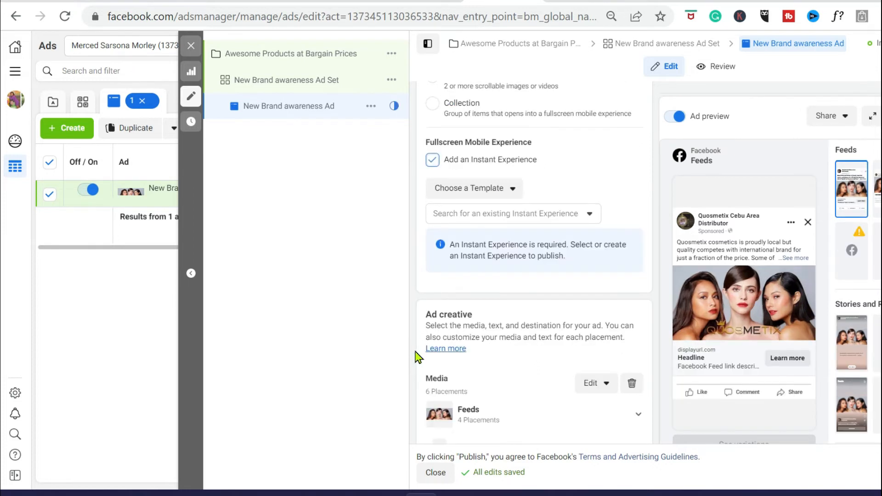
Change the ad's media to the 820 × 360 account image of three women, keeping the Original crop for all placements.
{"action": "scroll", "coordinate": [415, 356], "scroll_direction": "down", "scroll_amount": 1}
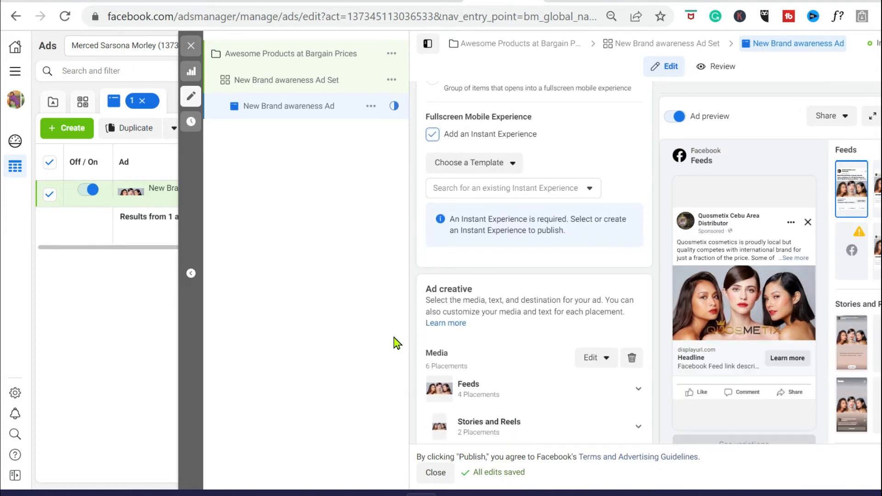
{"action": "left_click", "coordinate": [588, 359]}
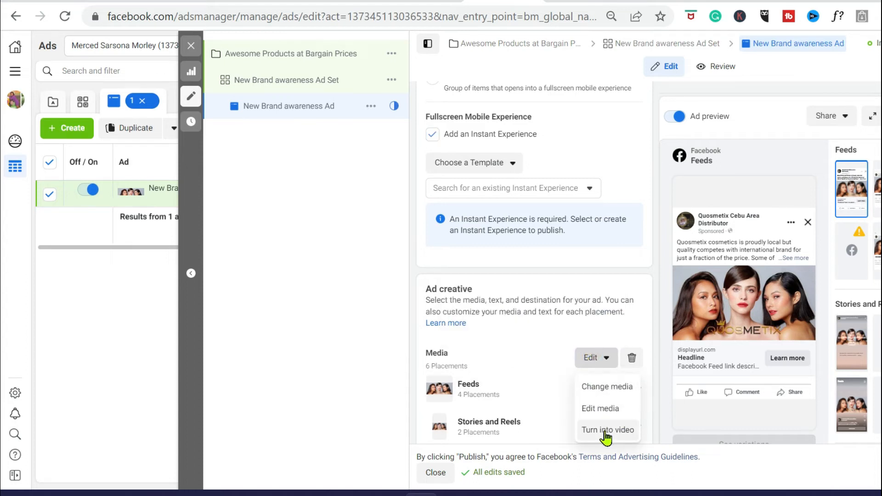
{"action": "left_click", "coordinate": [610, 387]}
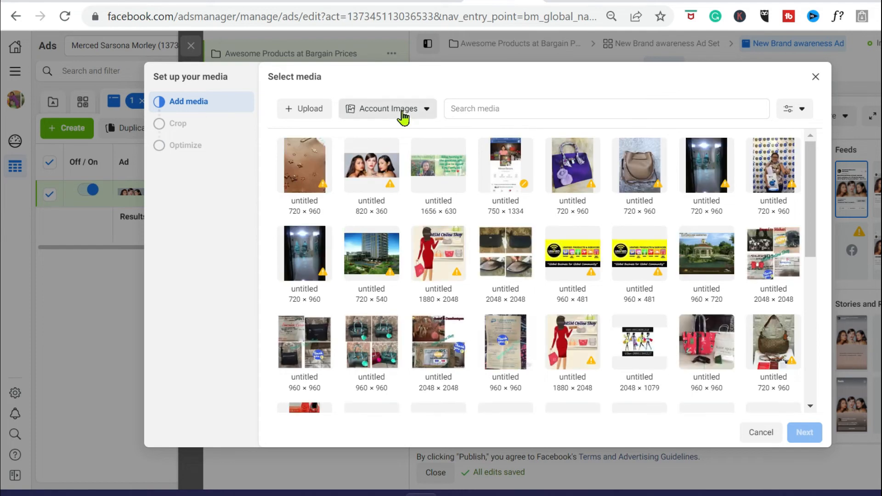
{"action": "scroll", "coordinate": [378, 230], "scroll_direction": "down", "scroll_amount": 3}
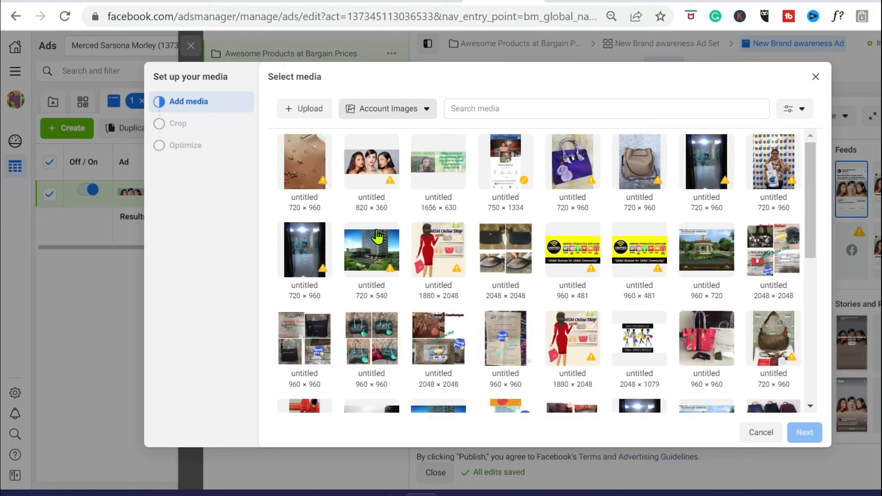
{"action": "scroll", "coordinate": [370, 243], "scroll_direction": "down", "scroll_amount": 3}
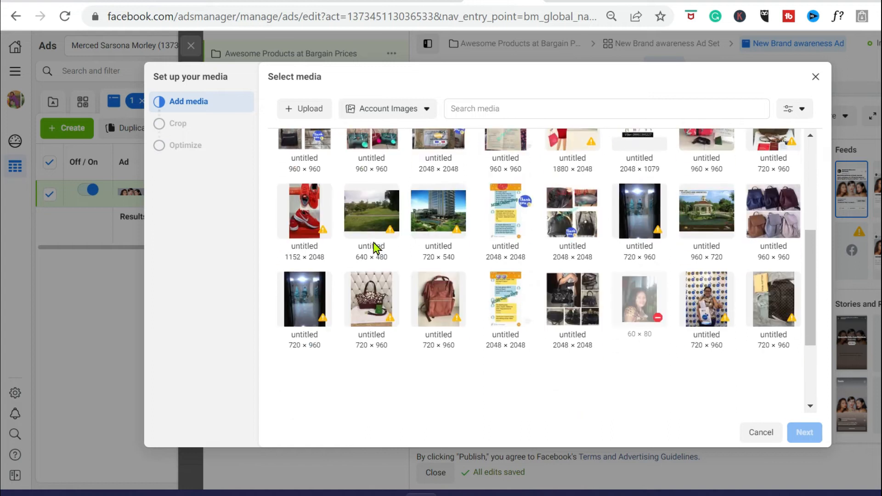
{"action": "left_click_drag", "start_coordinate": [809, 265], "coordinate": [806, 141]}
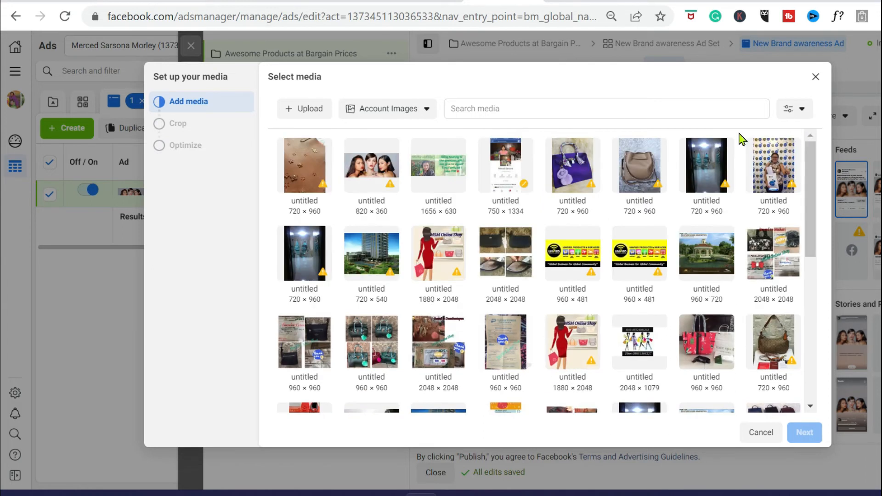
{"action": "left_click", "coordinate": [369, 167]}
{"action": "left_click", "coordinate": [804, 432]}
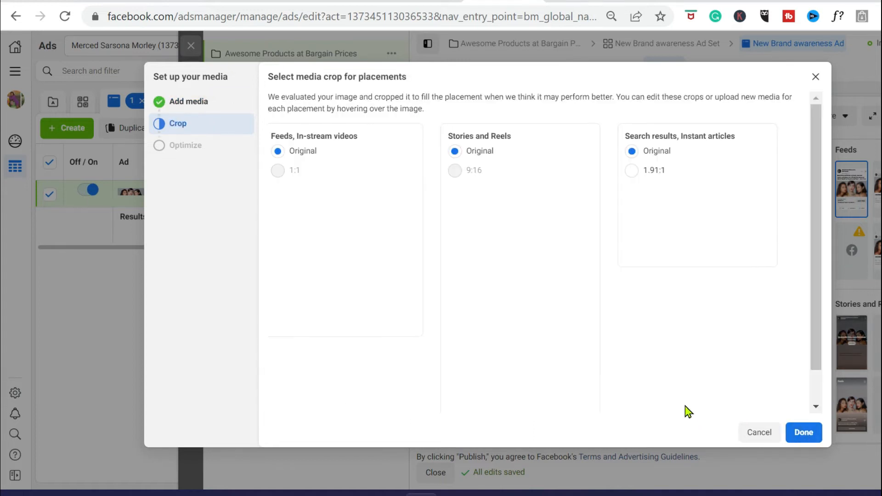
{"action": "left_click", "coordinate": [803, 433]}
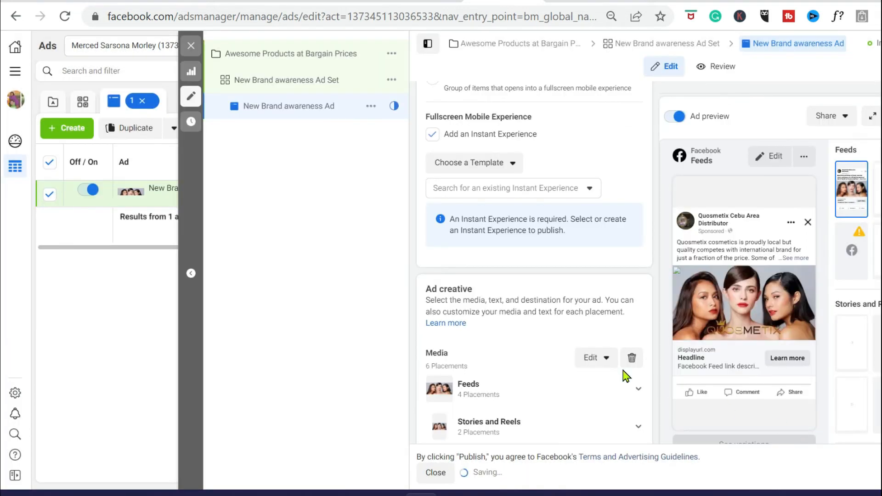
Review the ad's primary text and the text suggestions offered for it.
{"action": "scroll", "coordinate": [417, 353], "scroll_direction": "down", "scroll_amount": 2}
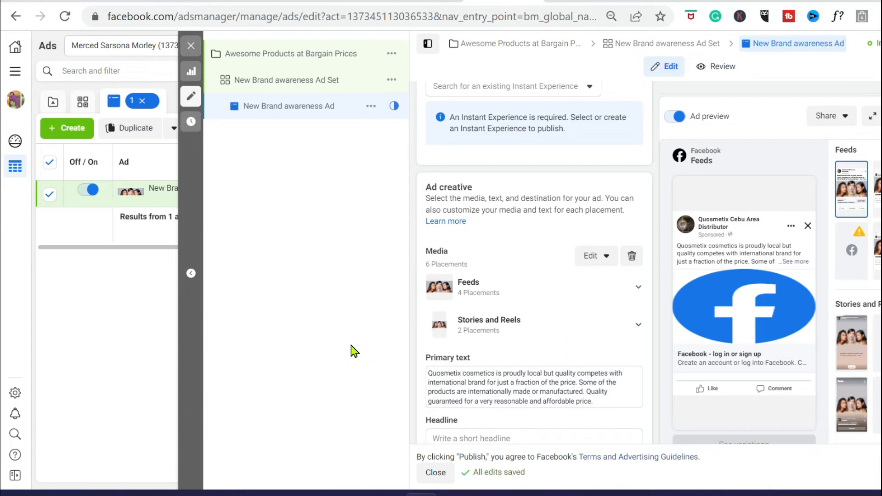
{"action": "left_click", "coordinate": [452, 382]}
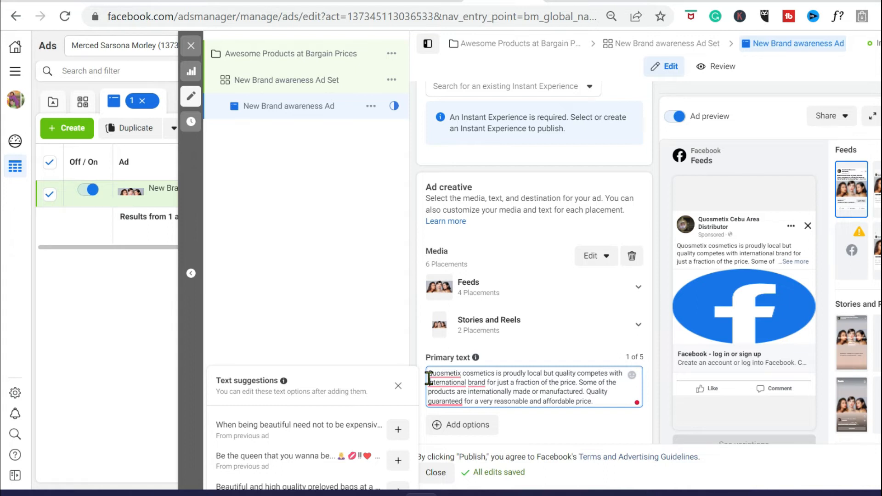
{"action": "mouse_move", "coordinate": [429, 378]}
{"action": "left_mouse_down"}
{"action": "mouse_move", "coordinate": [418, 407]}
{"action": "mouse_move", "coordinate": [433, 378]}
{"action": "mouse_move", "coordinate": [439, 382]}
{"action": "left_mouse_up"}
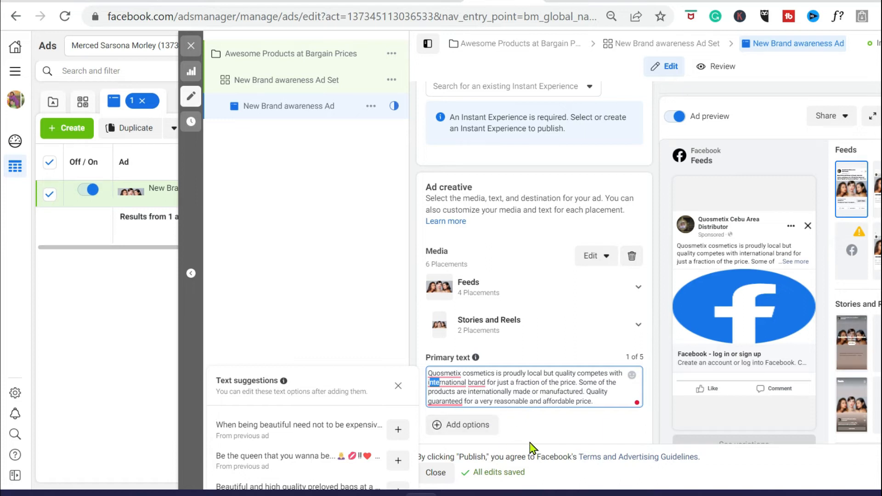
Write "Beauty doesn't need not to be expensive !!!" as the ad's headline.
{"action": "scroll", "coordinate": [591, 404], "scroll_direction": "down", "scroll_amount": 1}
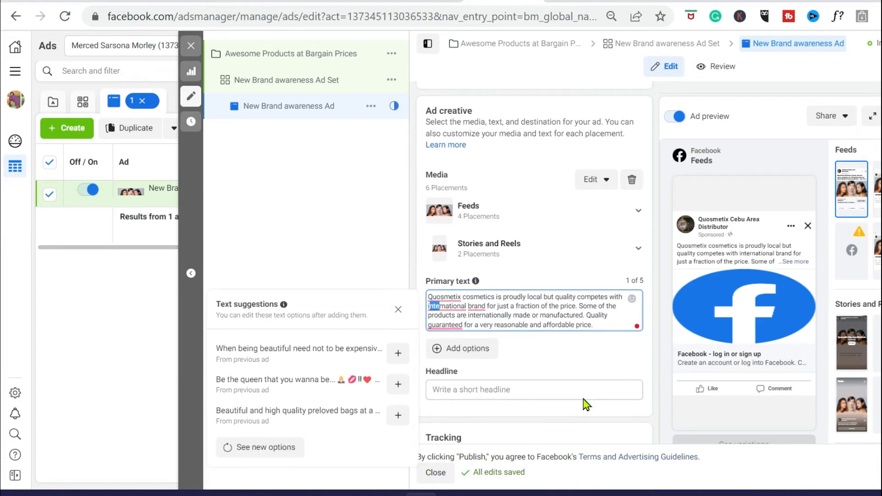
{"action": "scroll", "coordinate": [590, 395], "scroll_direction": "down", "scroll_amount": 1}
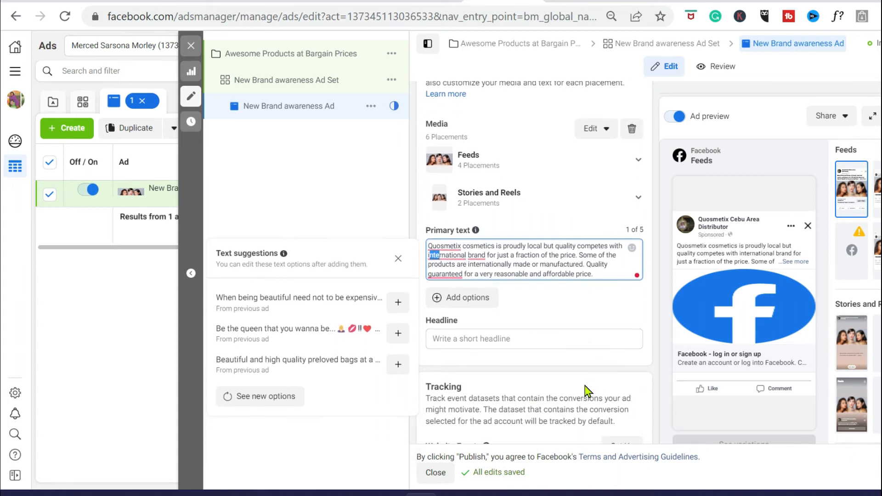
{"action": "left_click", "coordinate": [511, 340]}
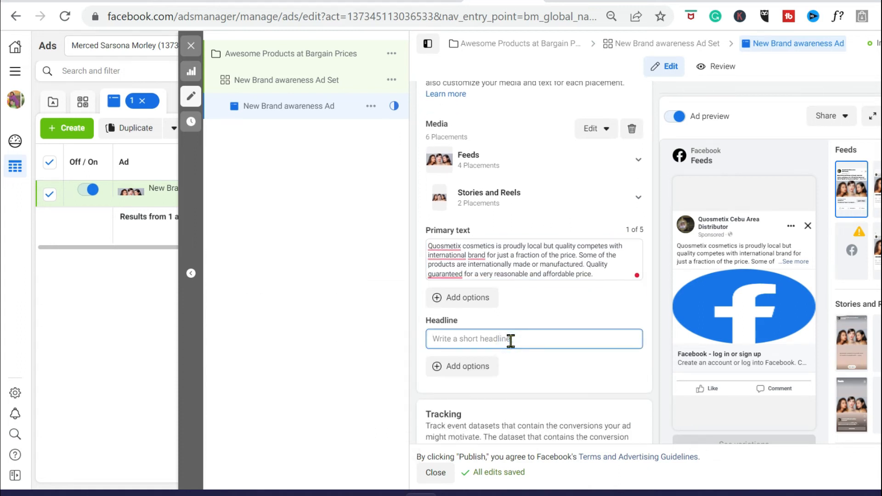
{"action": "scroll", "coordinate": [512, 344], "scroll_direction": "down", "scroll_amount": 1}
{"action": "type", "text": "Beauty"}
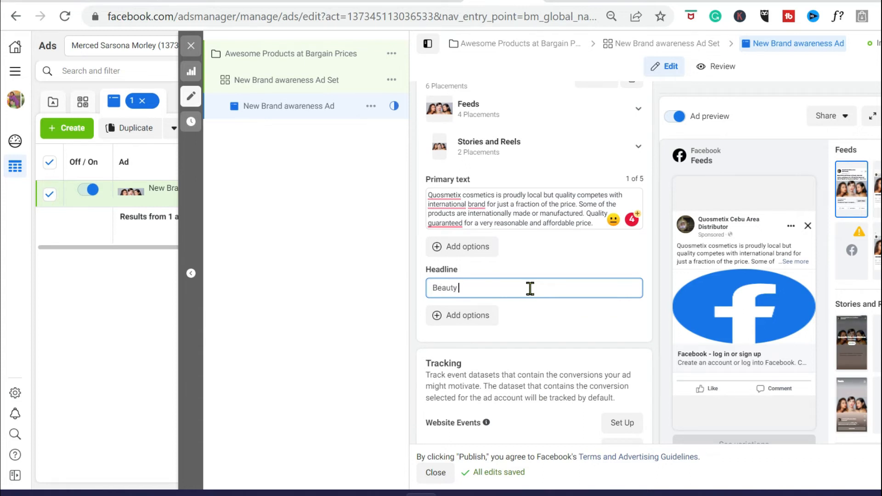
{"action": "type", "text": " doesn't ne"}
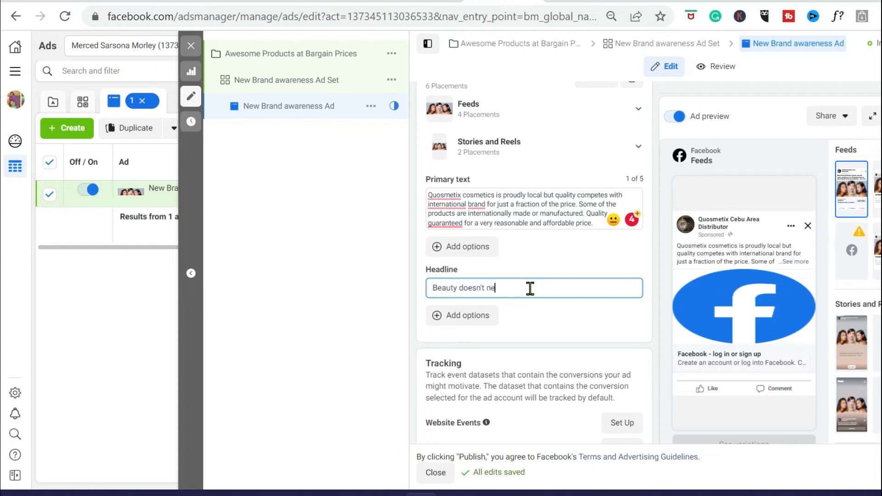
{"action": "type", "text": "ed  "}
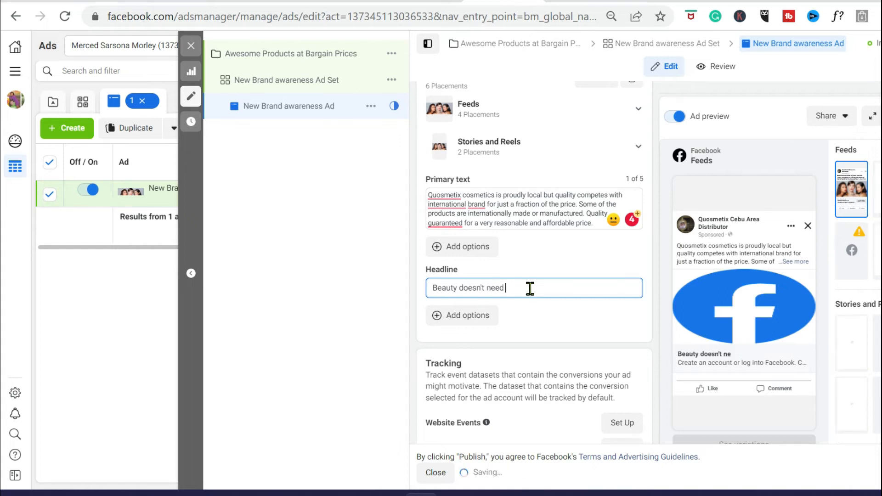
{"action": "type", "text": "not to be expensive !!!"}
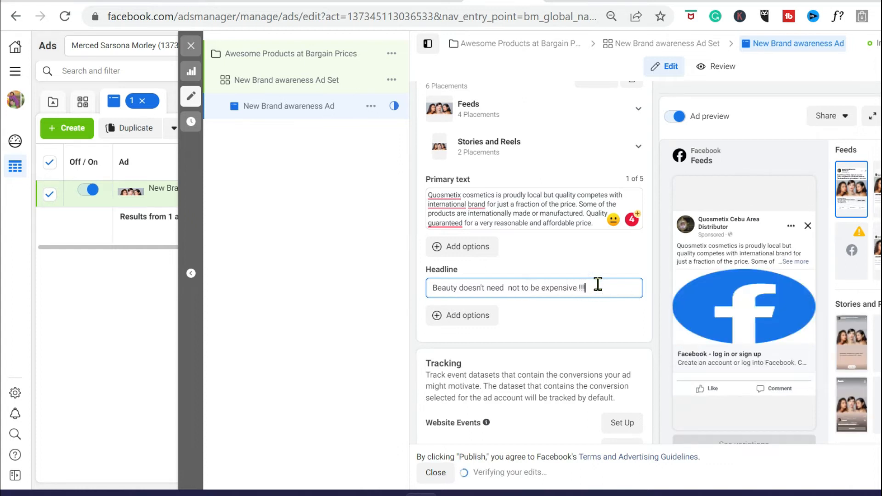
Review the ad's tracking options and its previews for the different placements.
{"action": "scroll", "coordinate": [593, 287], "scroll_direction": "down", "scroll_amount": 3}
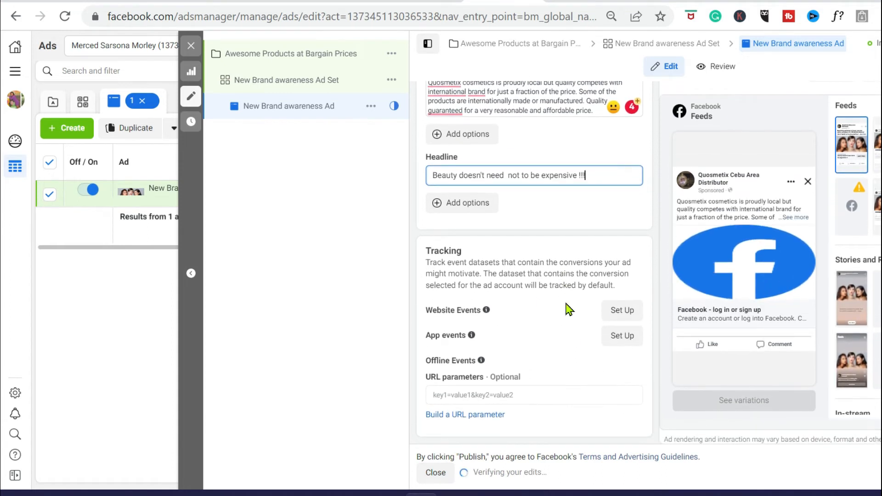
{"action": "scroll", "coordinate": [568, 309], "scroll_direction": "up", "scroll_amount": 2}
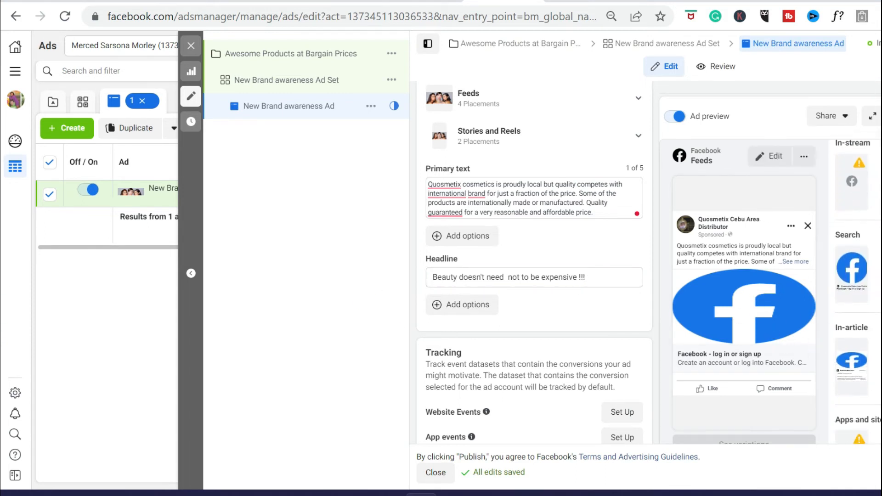
{"action": "scroll", "coordinate": [685, 390], "scroll_direction": "down", "scroll_amount": 1}
{"action": "scroll", "coordinate": [682, 390], "scroll_direction": "down", "scroll_amount": 1}
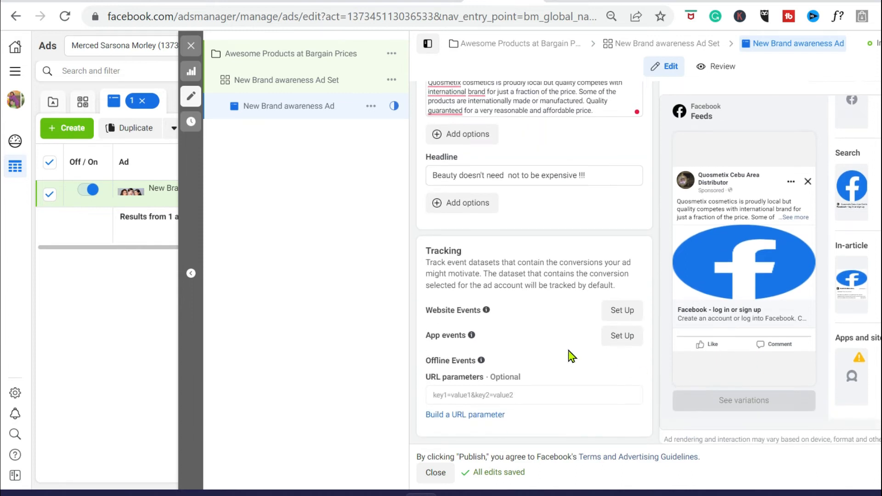
{"action": "scroll", "coordinate": [572, 356], "scroll_direction": "up", "scroll_amount": 1}
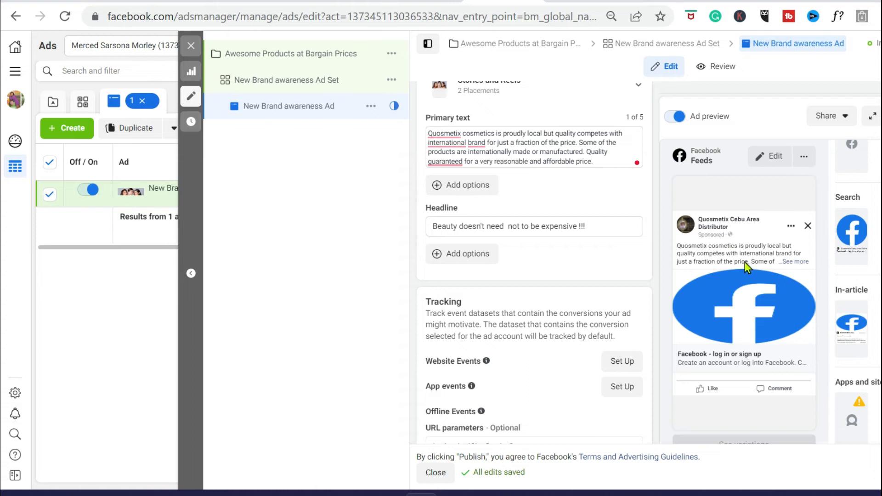
{"action": "scroll", "coordinate": [873, 267], "scroll_direction": "up", "scroll_amount": 2}
{"action": "scroll", "coordinate": [853, 276], "scroll_direction": "up", "scroll_amount": 2}
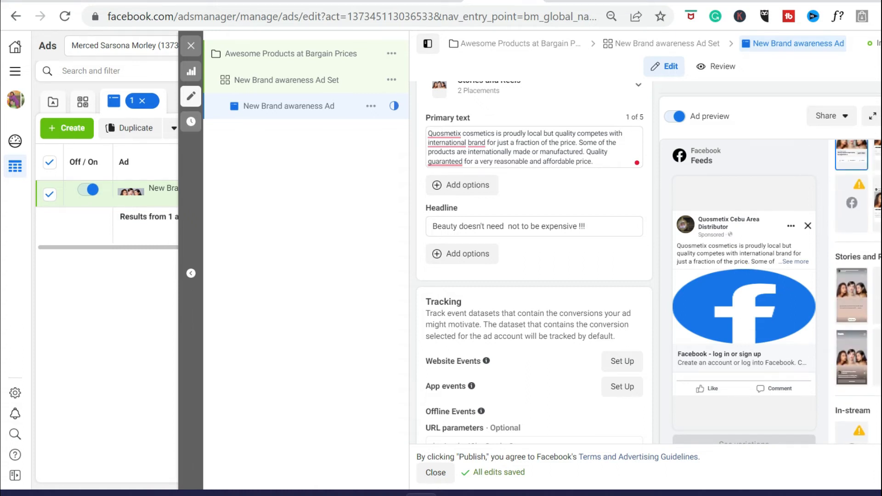
{"action": "scroll", "coordinate": [854, 285], "scroll_direction": "up", "scroll_amount": 1}
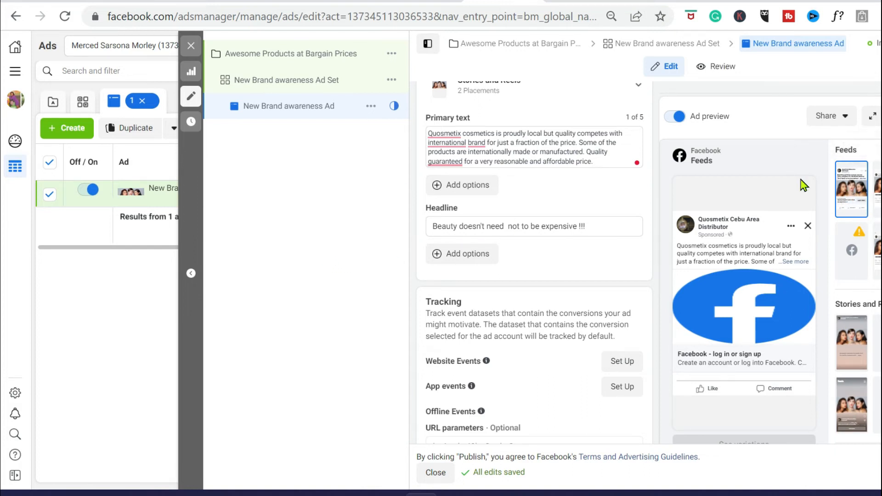
{"action": "left_click_drag", "start_coordinate": [1, 333], "coordinate": [1, 178]}
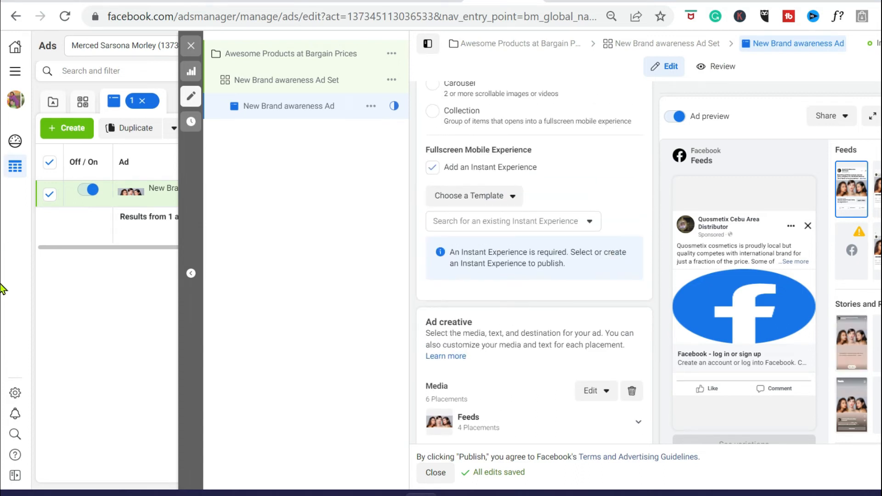
Check the account images offered as replacement media, and remove the current image from the ad.
{"action": "scroll", "coordinate": [533, 317], "scroll_direction": "down", "scroll_amount": 3}
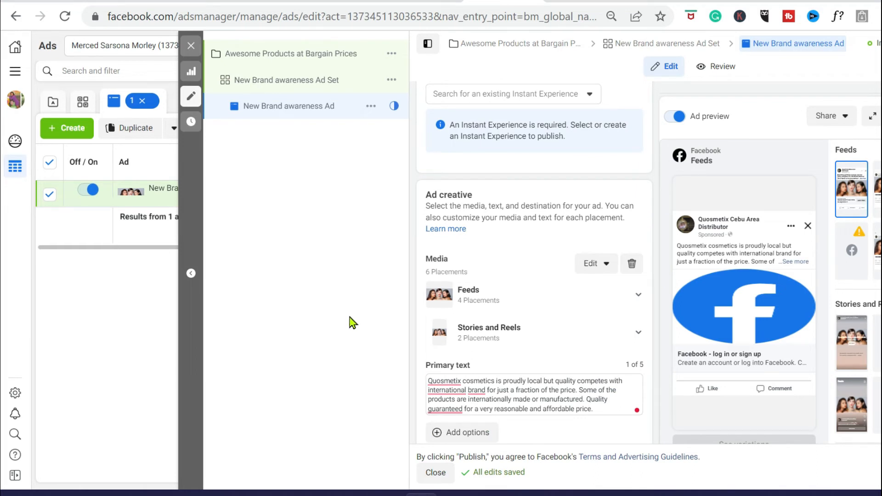
{"action": "left_click", "coordinate": [605, 269]}
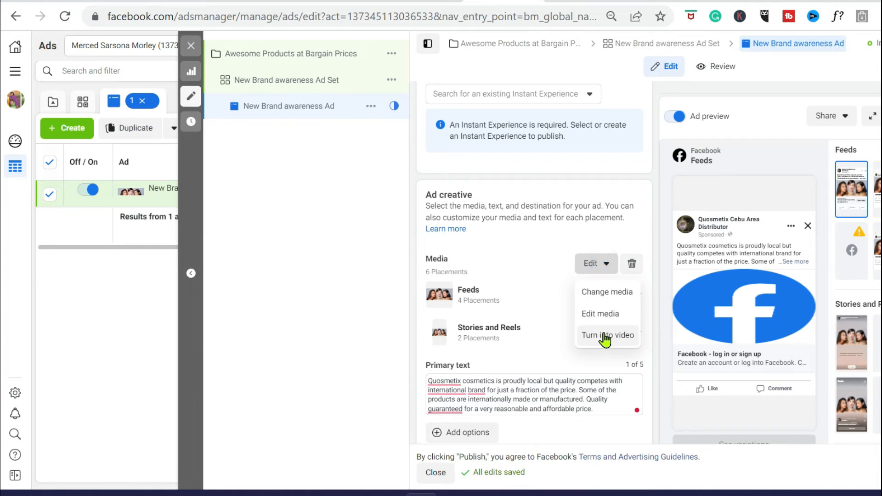
{"action": "left_click", "coordinate": [606, 294]}
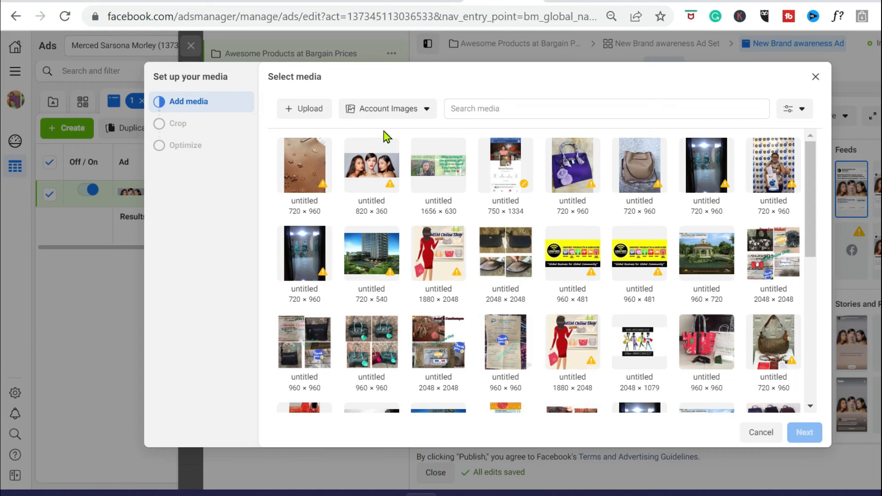
{"action": "left_click", "coordinate": [417, 115]}
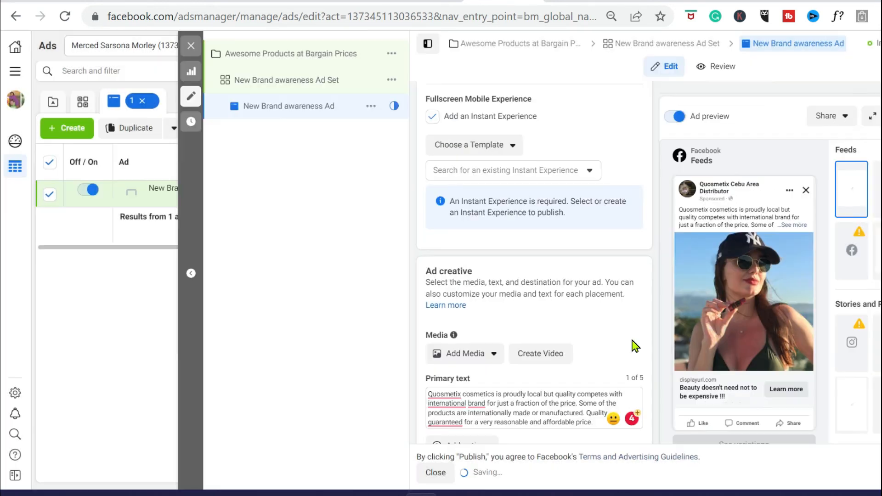
Browse the Page Videos available as media for the ad, and close the media selection without choosing one.
{"action": "scroll", "coordinate": [575, 368], "scroll_direction": "down", "scroll_amount": 2}
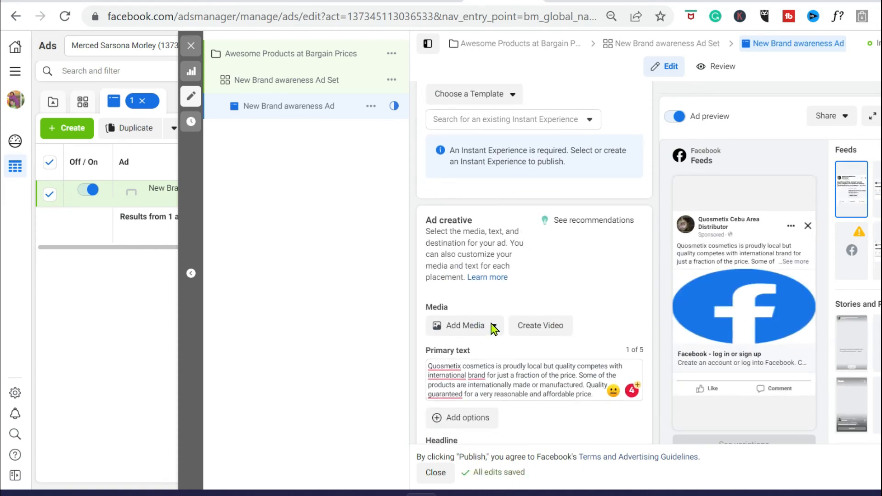
{"action": "left_click", "coordinate": [493, 327]}
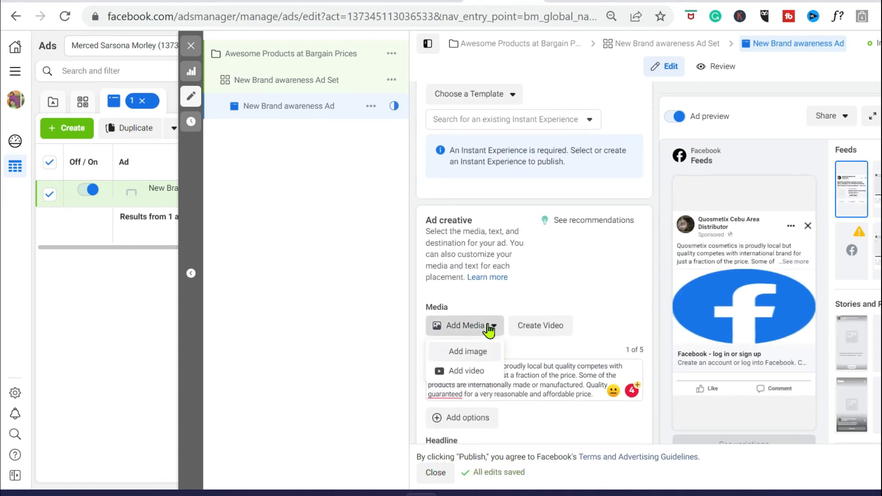
{"action": "left_click", "coordinate": [465, 369]}
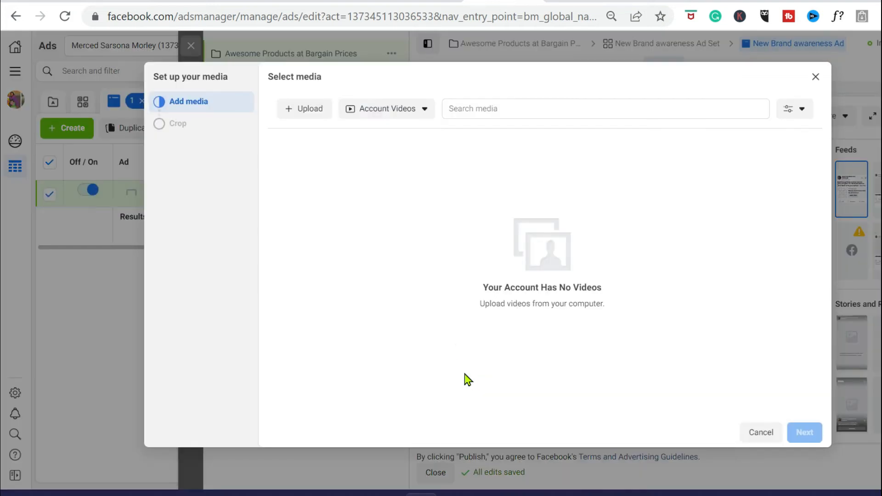
{"action": "left_click", "coordinate": [421, 115]}
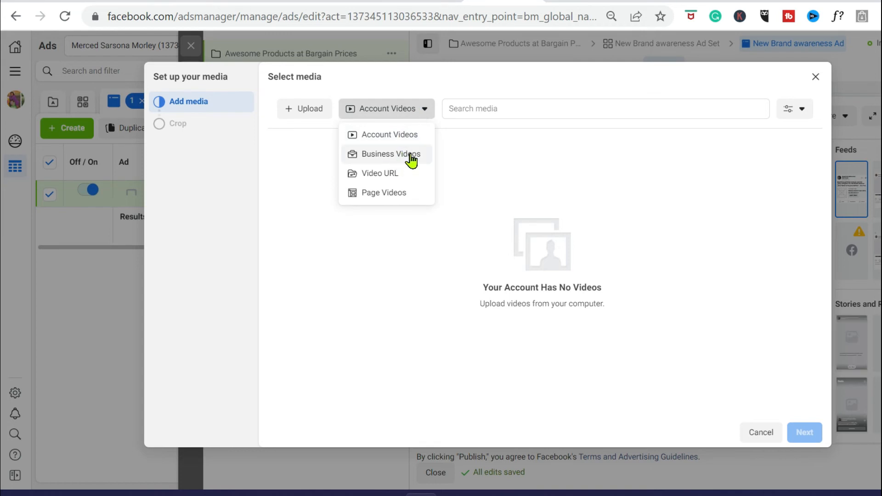
{"action": "left_click", "coordinate": [381, 194]}
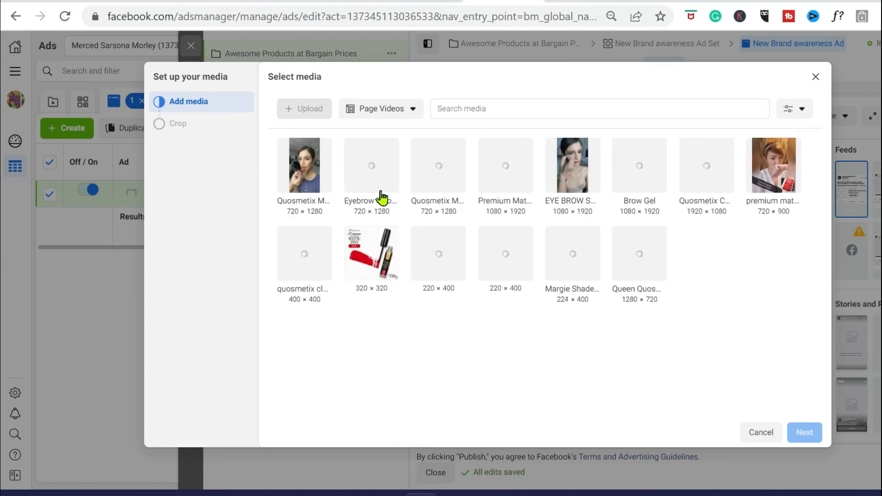
{"action": "left_click", "coordinate": [815, 77]}
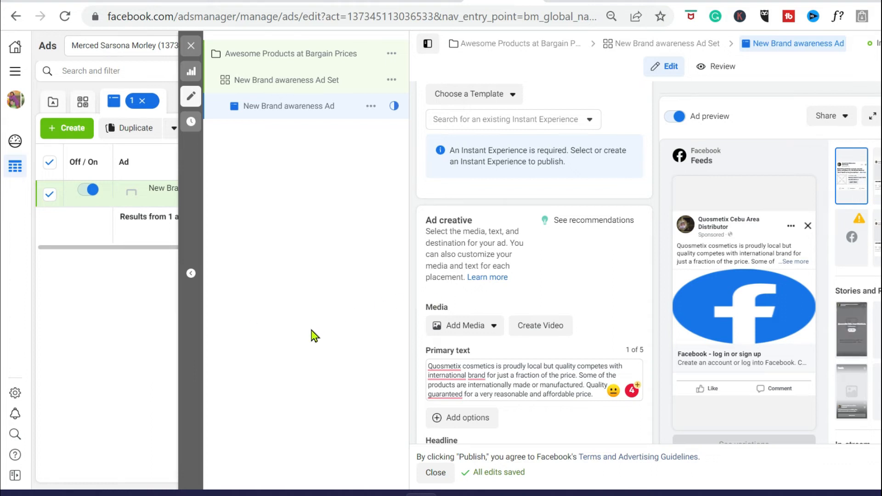
Add the 1280 × 720 video starting with "Queen Quos" from the Page Videos as the ad's media.
{"action": "left_click", "coordinate": [482, 327]}
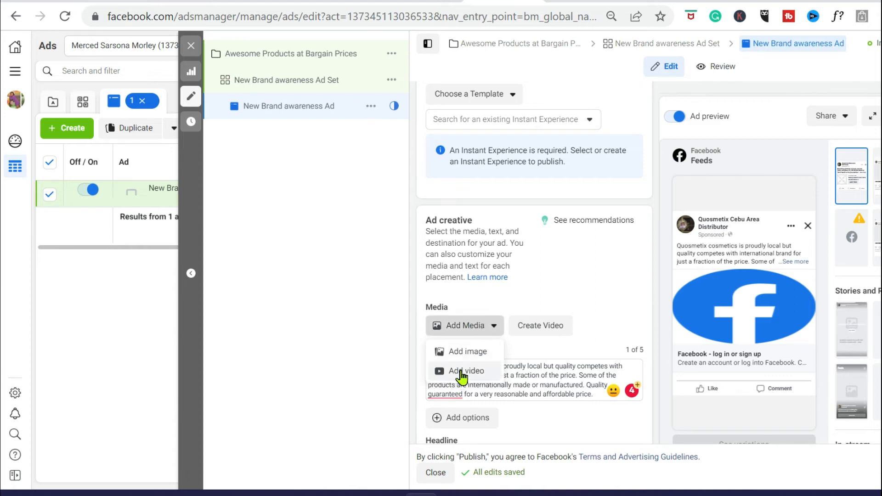
{"action": "left_click", "coordinate": [462, 371]}
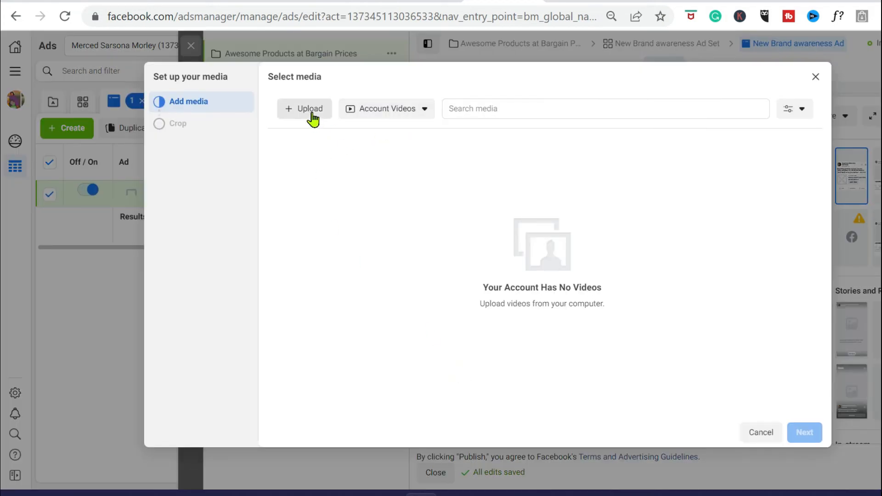
{"action": "left_click", "coordinate": [419, 112]}
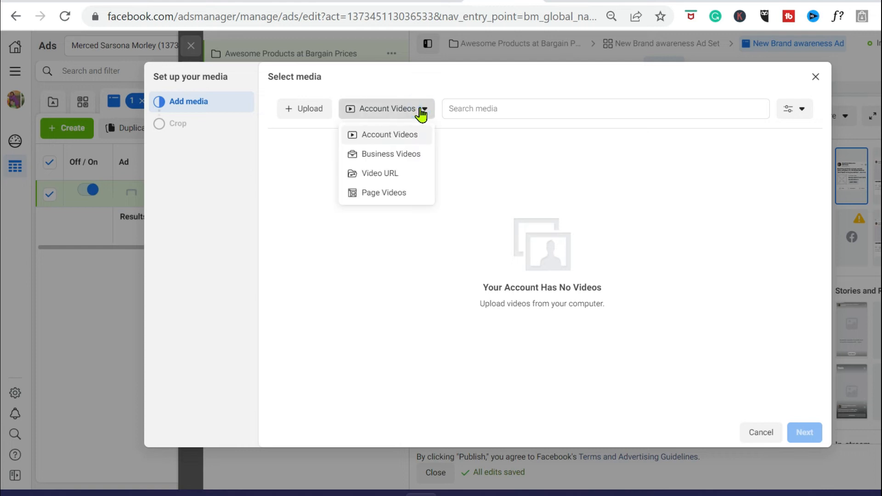
{"action": "left_click", "coordinate": [390, 195]}
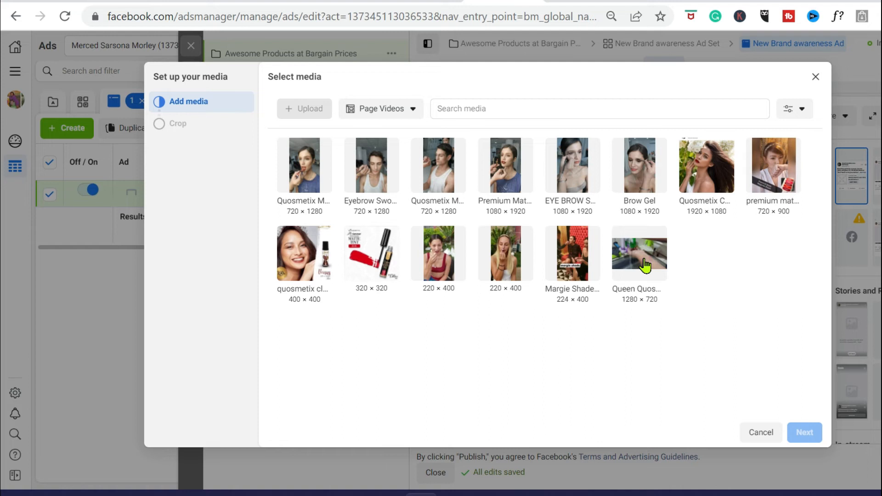
{"action": "left_click", "coordinate": [645, 265]}
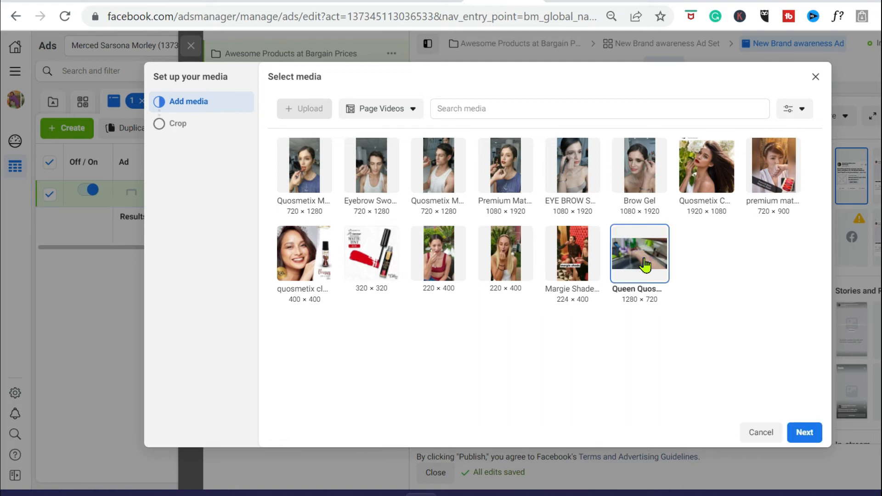
{"action": "left_click", "coordinate": [800, 438]}
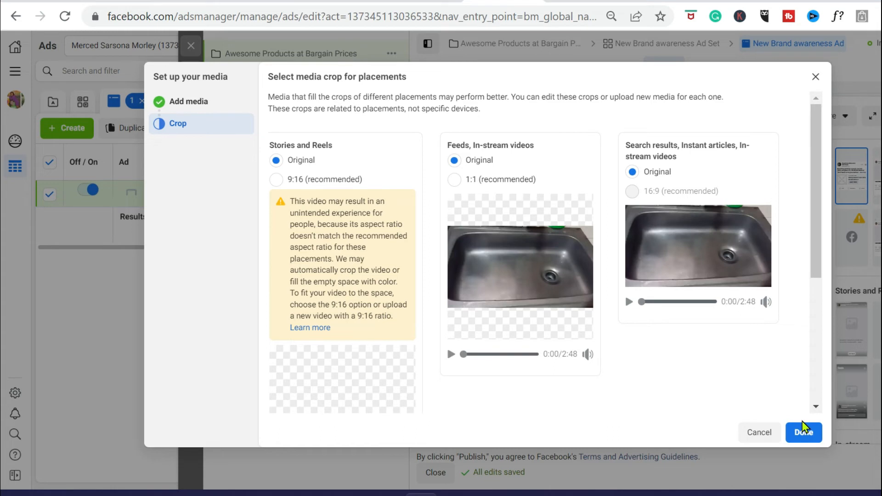
Try the 9:16 crop for Stories and Reels, return it to Original, and close the crop settings.
{"action": "left_click", "coordinate": [276, 180]}
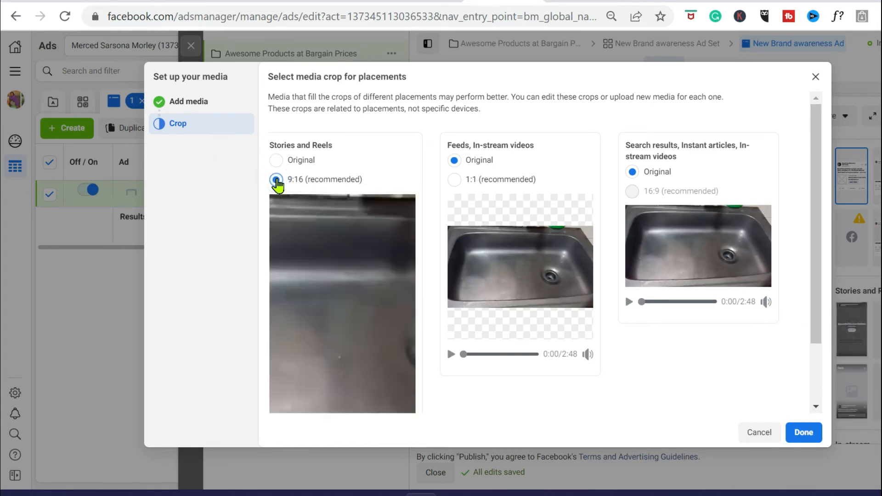
{"action": "left_click", "coordinate": [276, 161]}
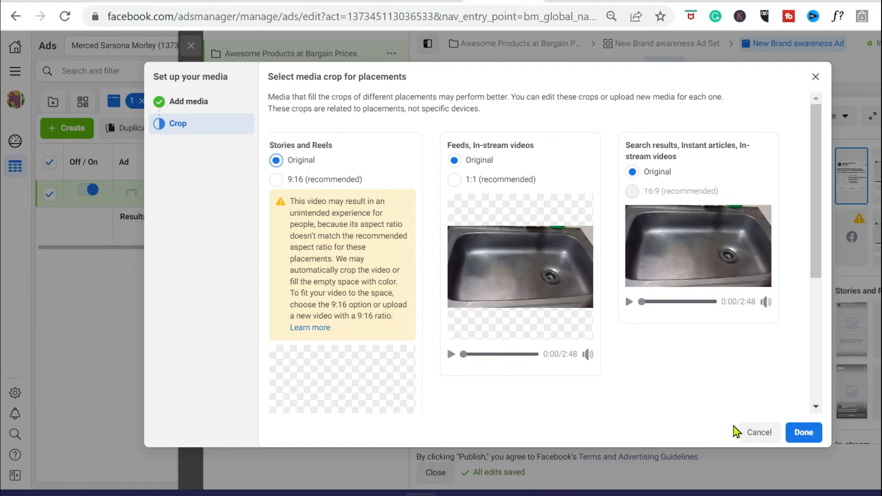
{"action": "left_click", "coordinate": [768, 434]}
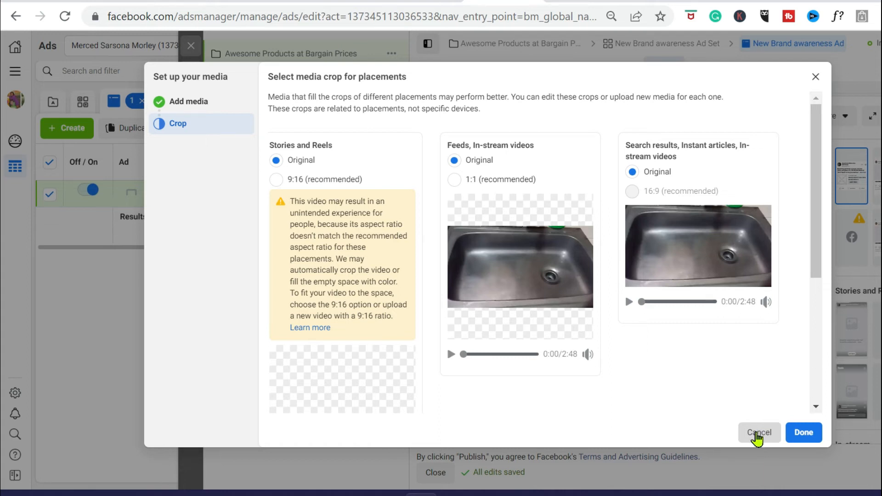
{"action": "left_click", "coordinate": [815, 79]}
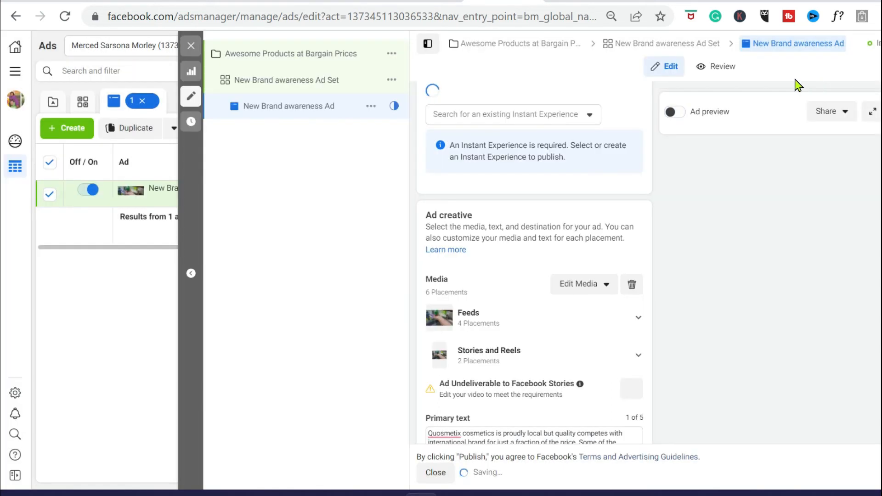
Change the ad's video to the 1920 × 1080 Page Video starting with "Quosmetix C".
{"action": "left_click", "coordinate": [579, 289]}
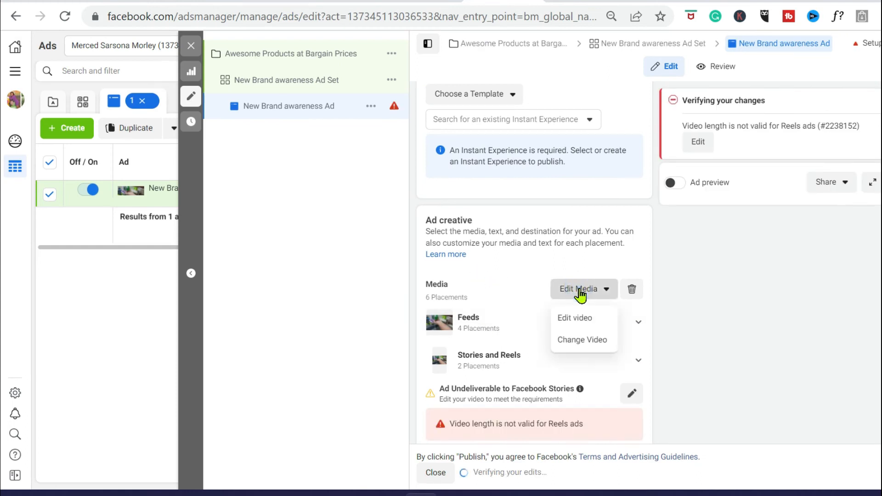
{"action": "left_click", "coordinate": [573, 344]}
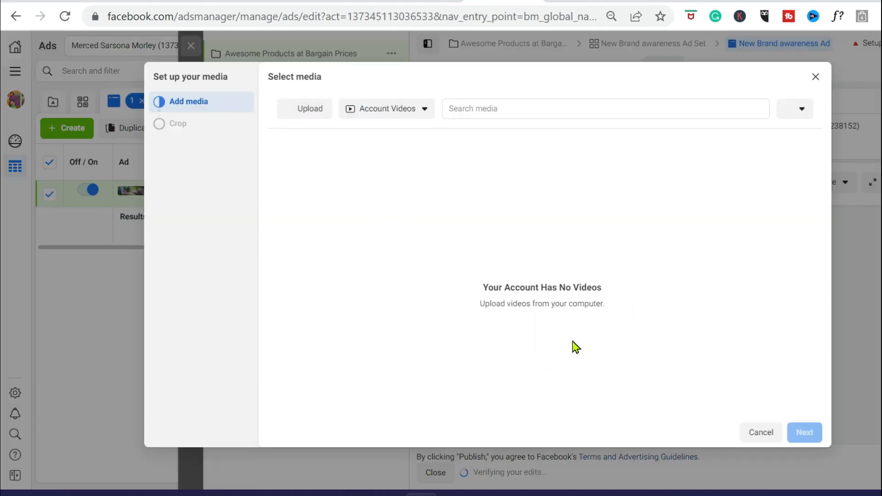
{"action": "left_click", "coordinate": [413, 113]}
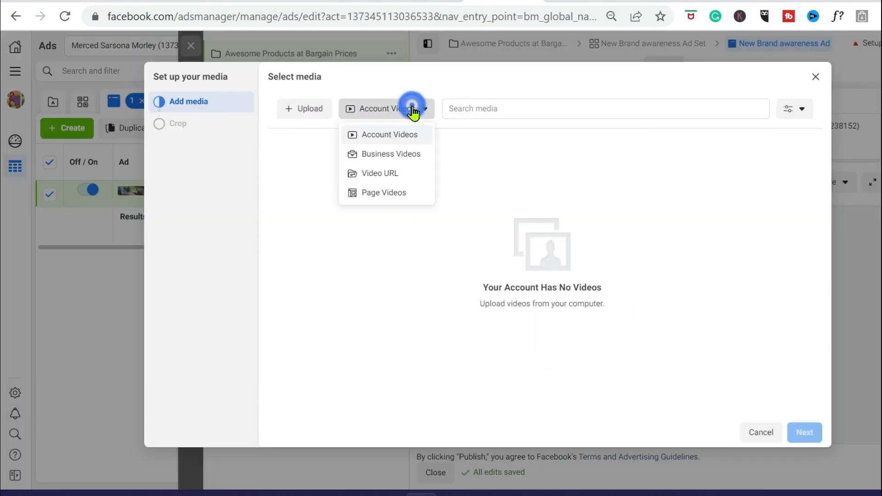
{"action": "left_click", "coordinate": [387, 205]}
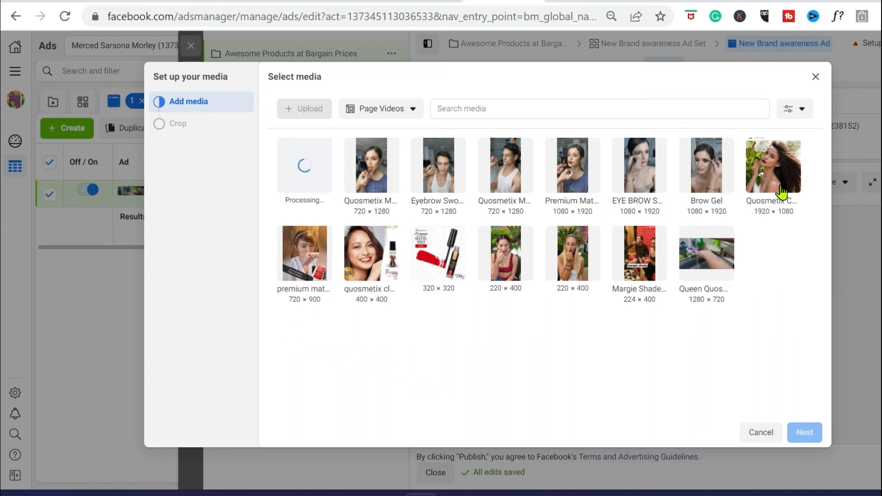
{"action": "left_click", "coordinate": [764, 163]}
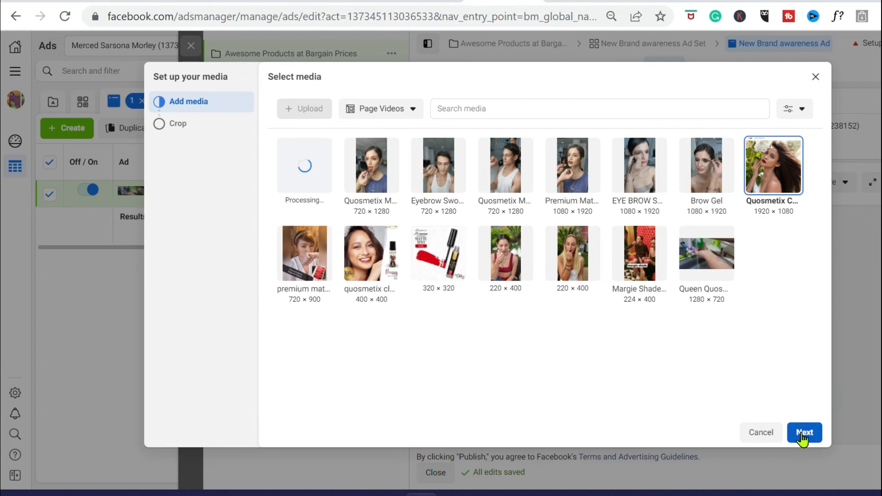
{"action": "left_click", "coordinate": [804, 432]}
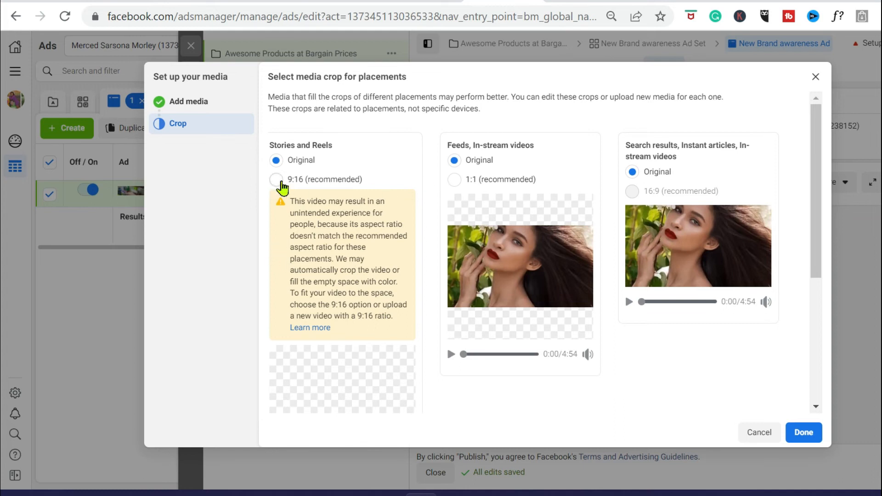
Crop the video to 1:1 for Feeds and In-stream videos and to 9:16 for Stories and Reels.
{"action": "left_click", "coordinate": [455, 181]}
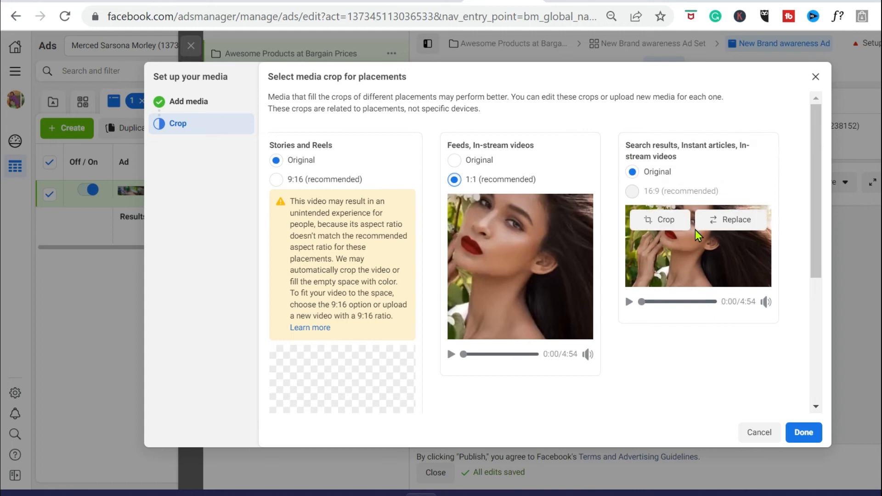
{"action": "left_click", "coordinate": [276, 179]}
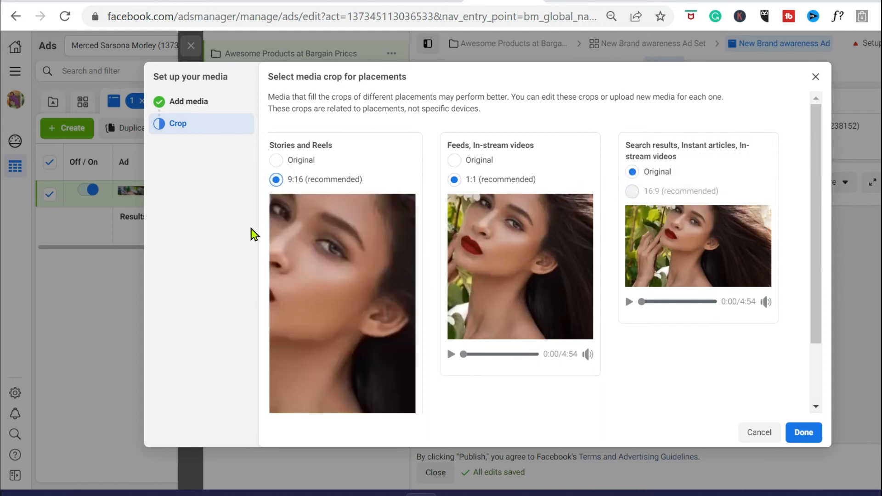
{"action": "left_click", "coordinate": [637, 194]}
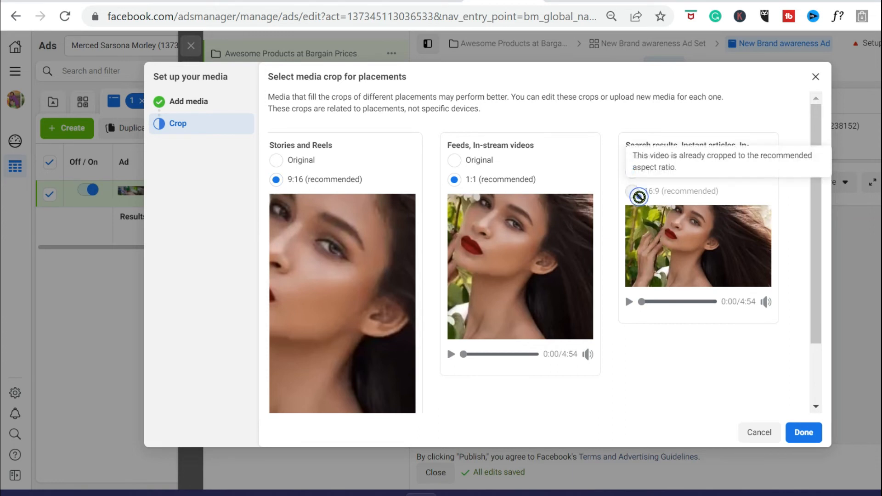
Play the Feeds video preview, set the Feeds and In-stream crop back to Original, and apply the media.
{"action": "left_click", "coordinate": [451, 356]}
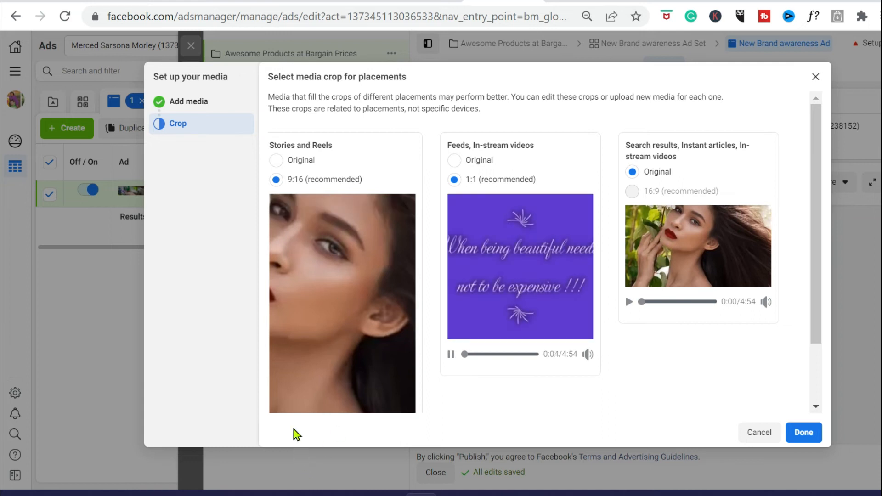
{"action": "mouse_move", "coordinate": [286, 411]}
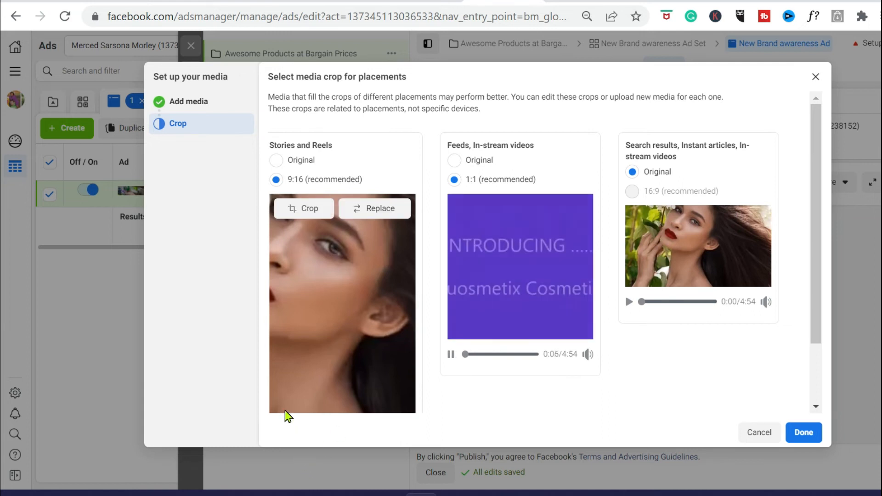
{"action": "left_click", "coordinate": [455, 162]}
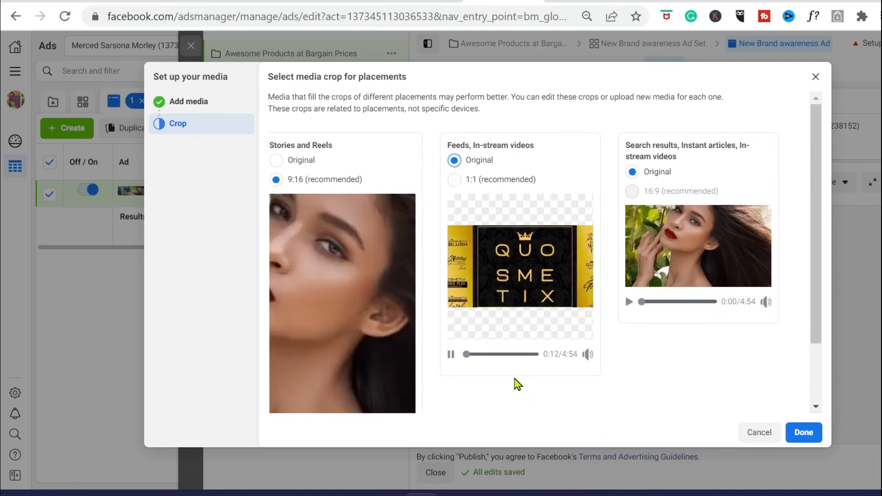
{"action": "mouse_move", "coordinate": [515, 369]}
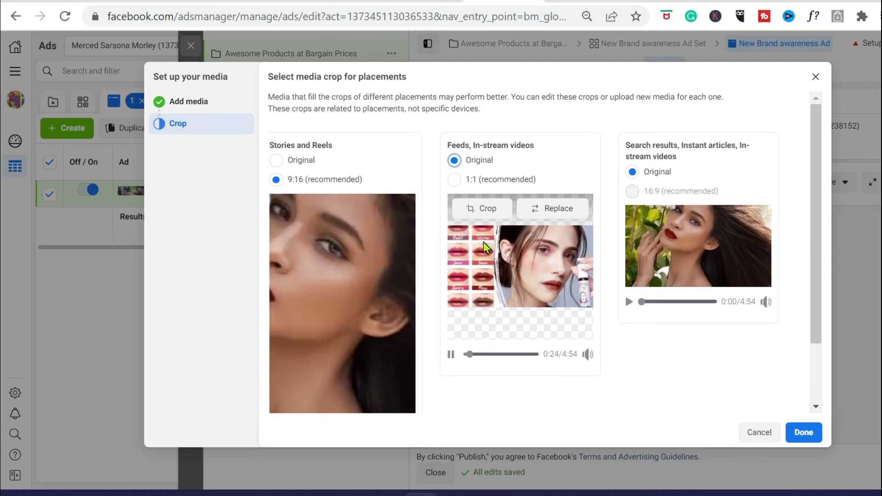
{"action": "left_click", "coordinate": [802, 436]}
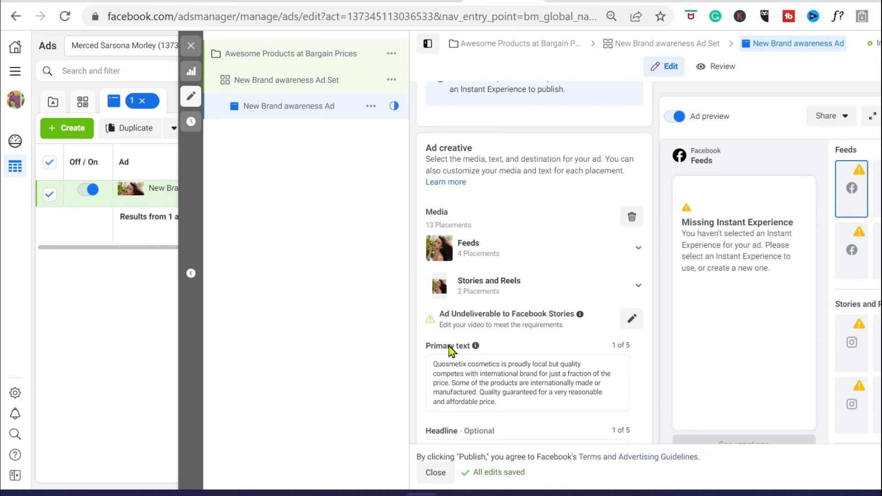
Review the ad's media, primary text, headline and tracking settings along with the previews for the different placements.
{"action": "scroll", "coordinate": [452, 338], "scroll_direction": "down", "scroll_amount": 2}
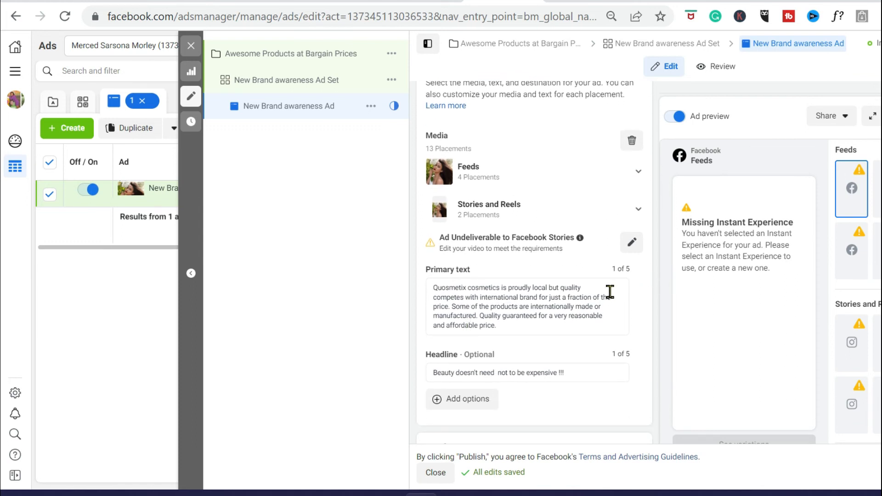
{"action": "scroll", "coordinate": [855, 294], "scroll_direction": "down", "scroll_amount": 5}
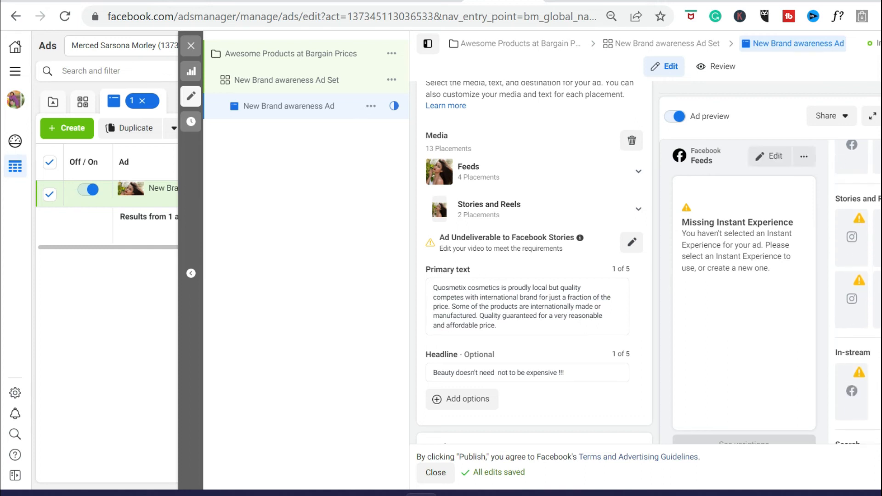
{"action": "scroll", "coordinate": [855, 294], "scroll_direction": "up", "scroll_amount": 5}
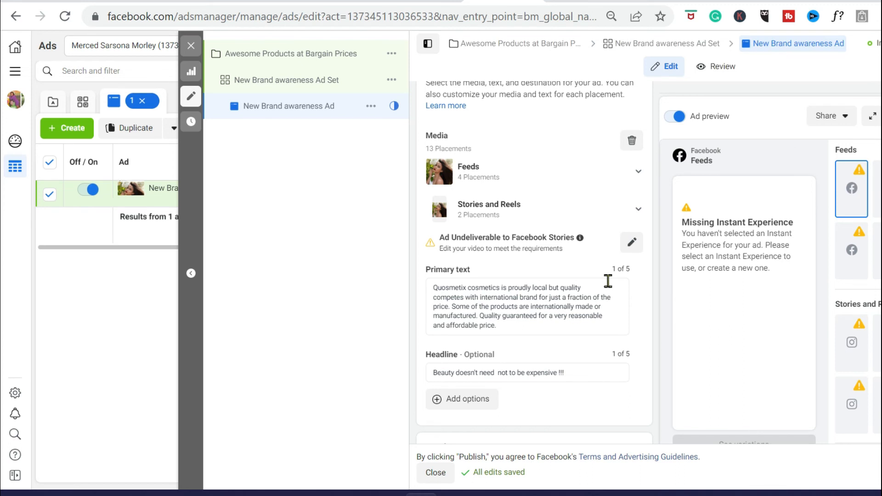
{"action": "scroll", "coordinate": [478, 408], "scroll_direction": "down", "scroll_amount": 2}
{"action": "scroll", "coordinate": [478, 413], "scroll_direction": "down", "scroll_amount": 2}
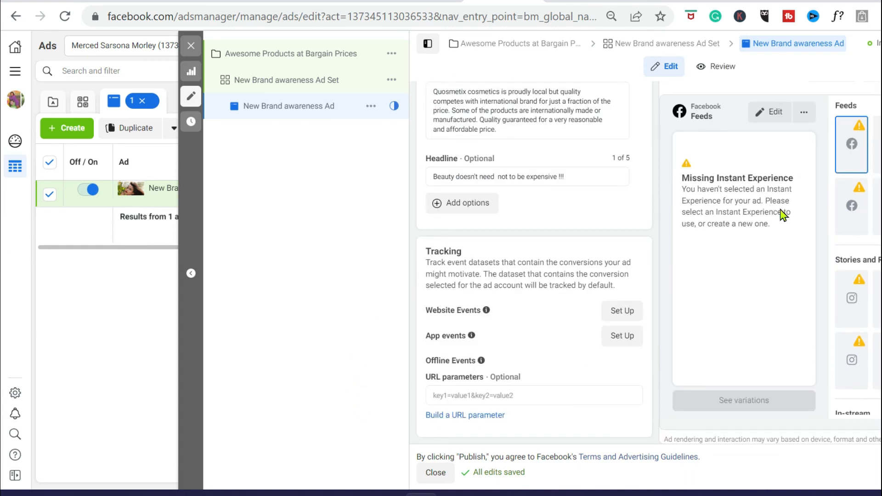
{"action": "scroll", "coordinate": [855, 257], "scroll_direction": "down", "scroll_amount": 5}
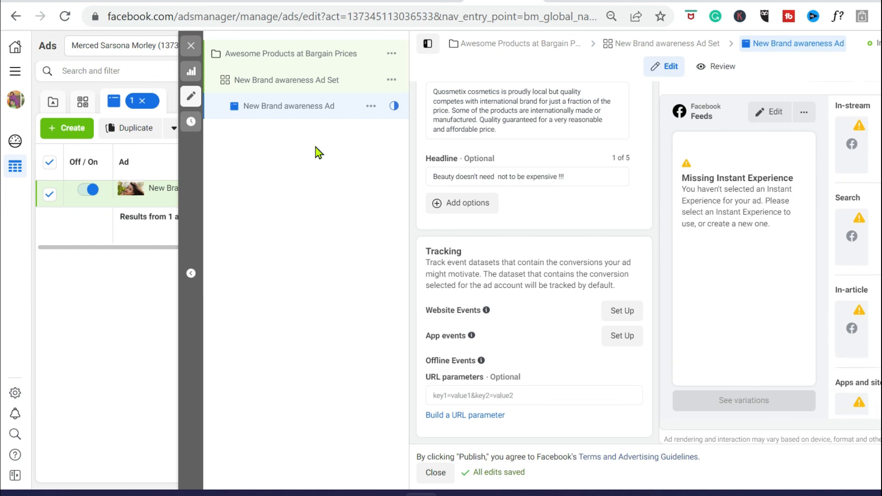
{"action": "scroll", "coordinate": [643, 211], "scroll_direction": "up", "scroll_amount": 5}
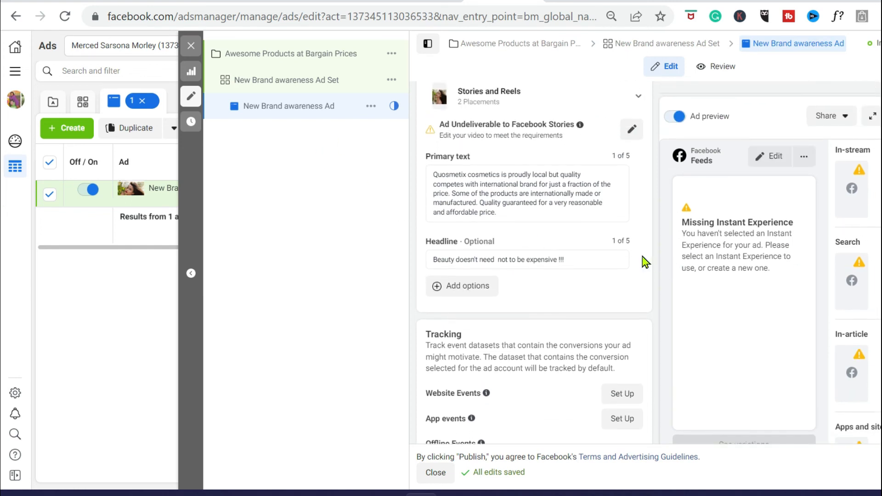
{"action": "scroll", "coordinate": [600, 269], "scroll_direction": "up", "scroll_amount": 4}
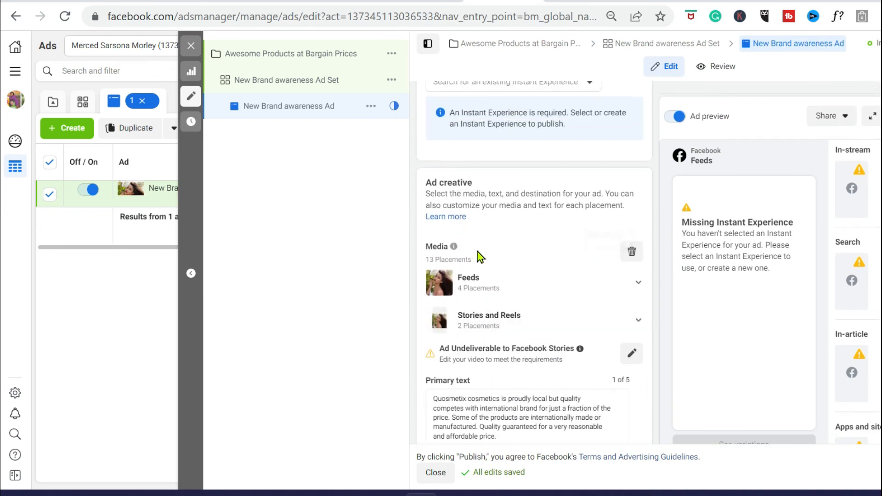
{"action": "scroll", "coordinate": [528, 340], "scroll_direction": "up", "scroll_amount": 1}
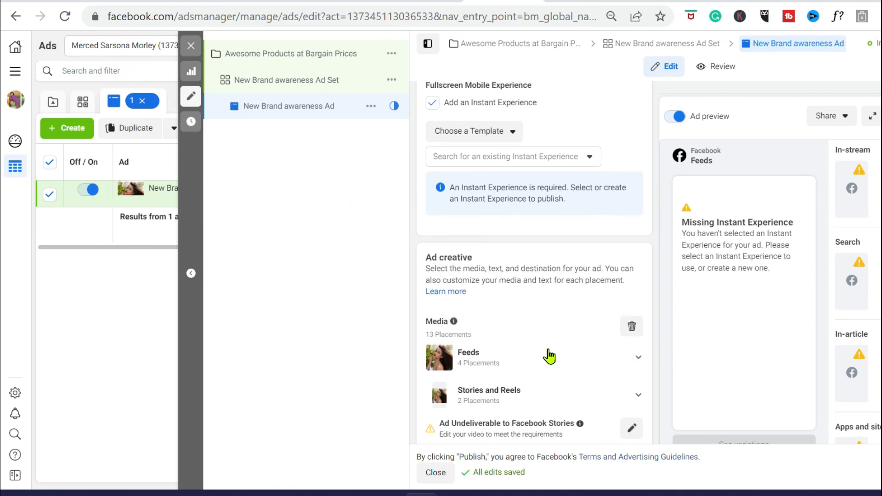
Remove all of the ad's media and add the 720 × 900 Page Video "premium matte tint" instead.
{"action": "left_click", "coordinate": [631, 327]}
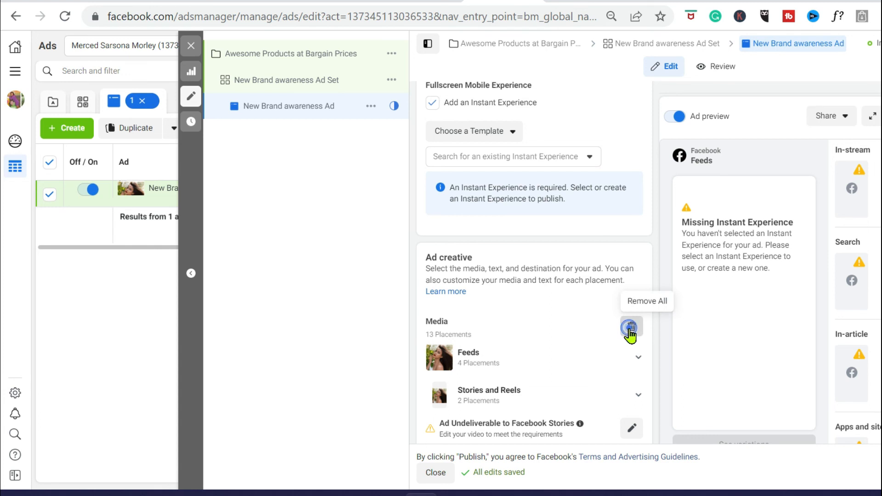
{"action": "scroll", "coordinate": [528, 372], "scroll_direction": "down", "scroll_amount": 2}
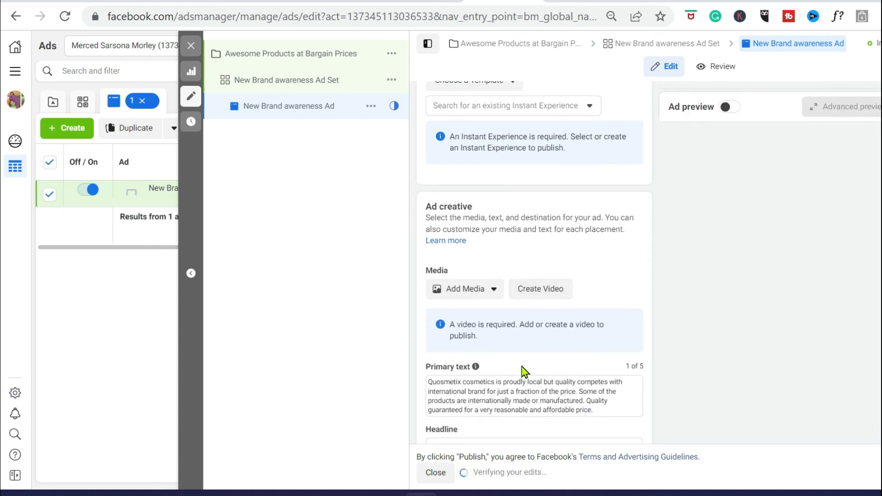
{"action": "left_click", "coordinate": [473, 294]}
{"action": "left_click", "coordinate": [465, 334]}
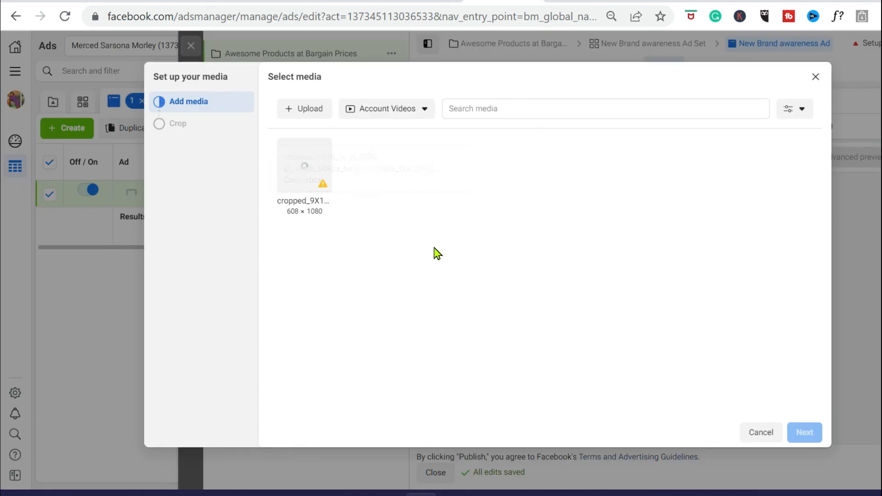
{"action": "left_click", "coordinate": [411, 113]}
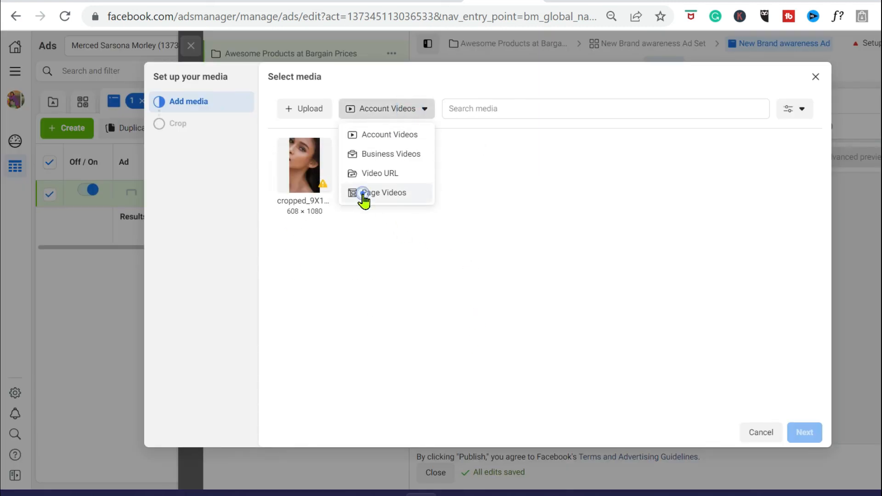
{"action": "left_click", "coordinate": [363, 193]}
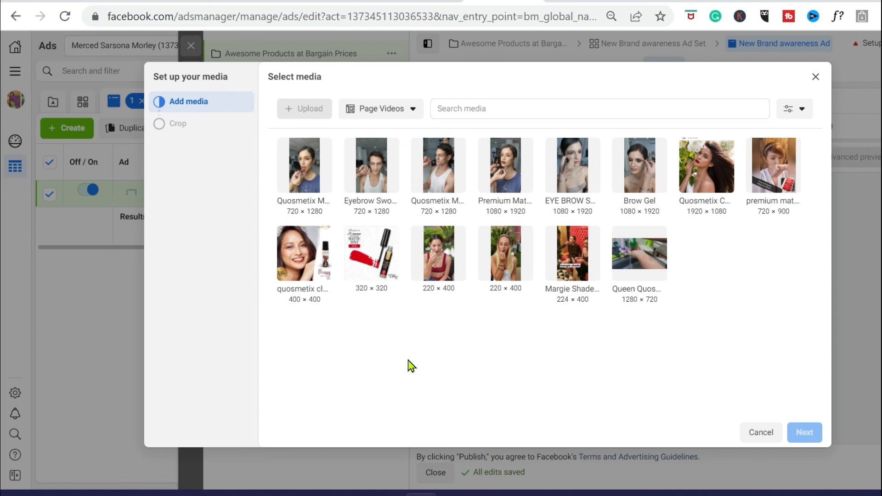
{"action": "left_click", "coordinate": [784, 175]}
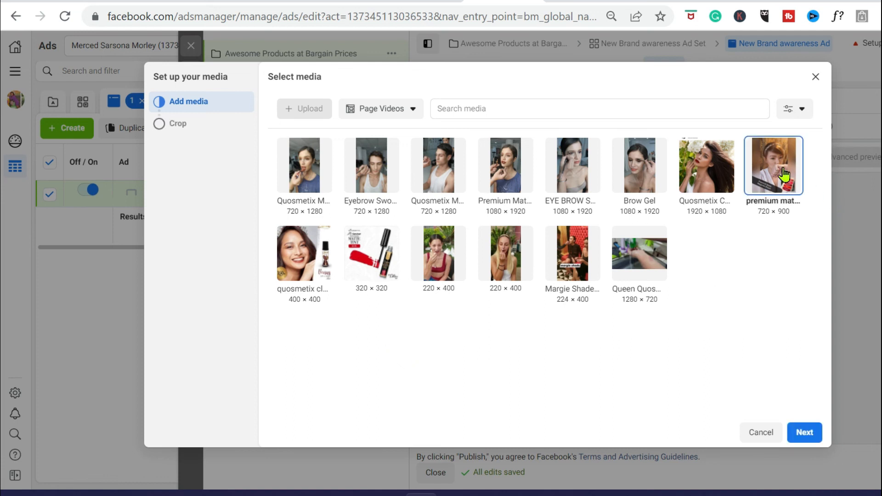
{"action": "left_click", "coordinate": [805, 433]}
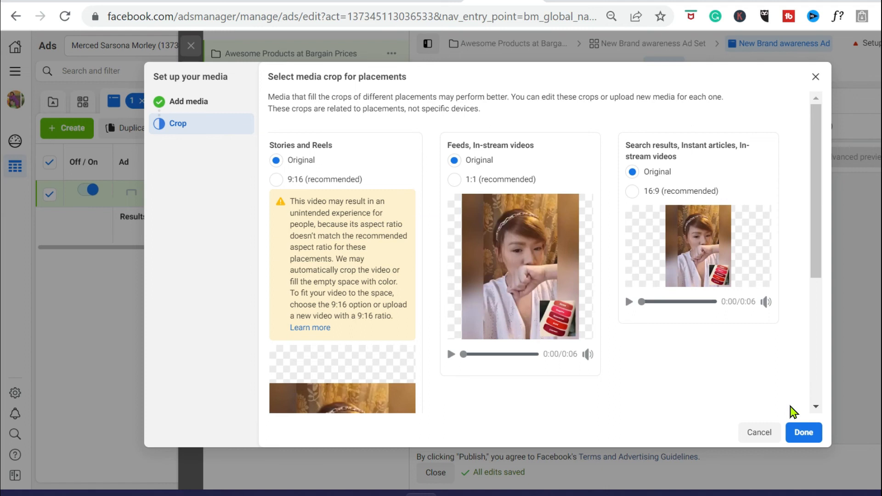
Check the video's crops for the different placements and apply the media with every crop kept at Original.
{"action": "scroll", "coordinate": [389, 376], "scroll_direction": "down", "scroll_amount": 3}
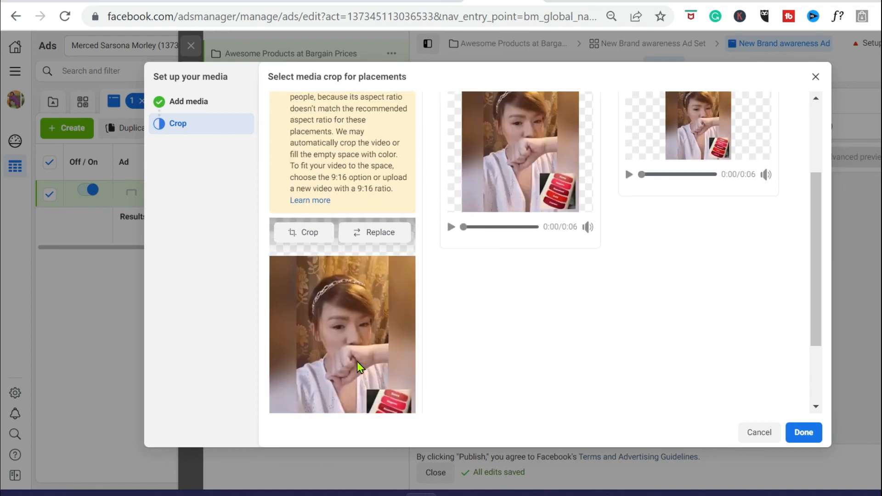
{"action": "scroll", "coordinate": [354, 356], "scroll_direction": "down", "scroll_amount": 2}
{"action": "scroll", "coordinate": [353, 322], "scroll_direction": "up", "scroll_amount": 5}
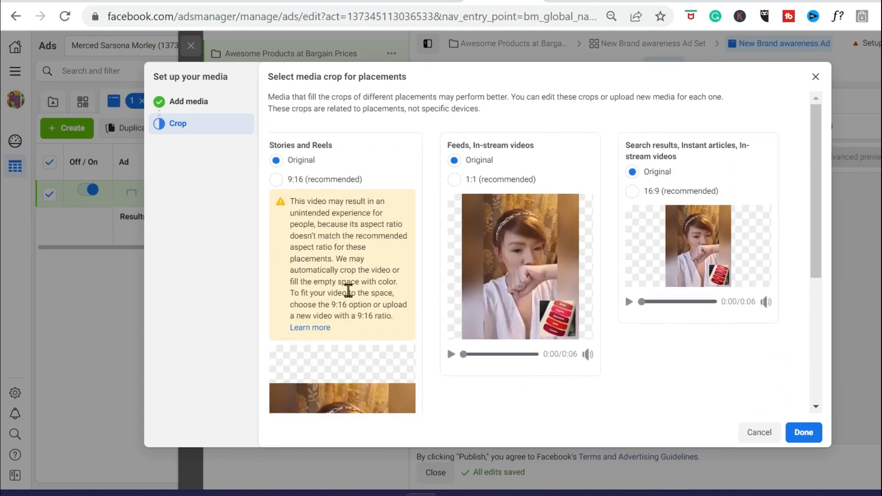
{"action": "scroll", "coordinate": [347, 386], "scroll_direction": "down", "scroll_amount": 5}
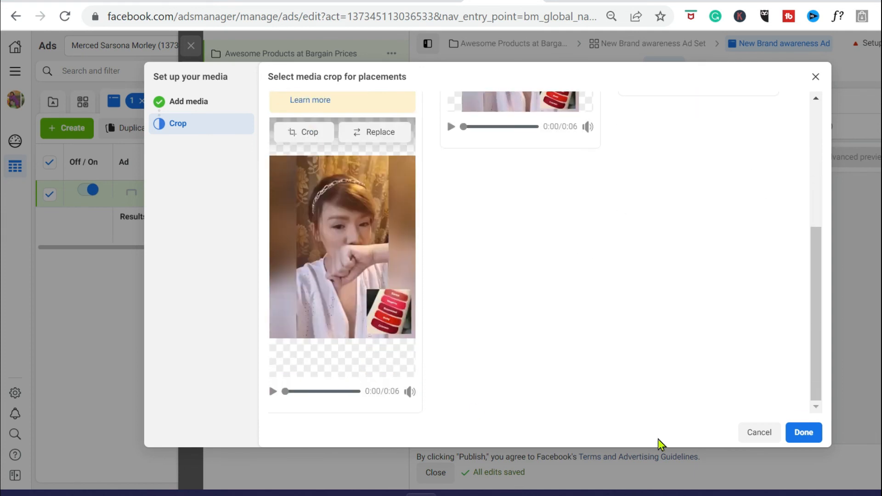
{"action": "left_click", "coordinate": [808, 441]}
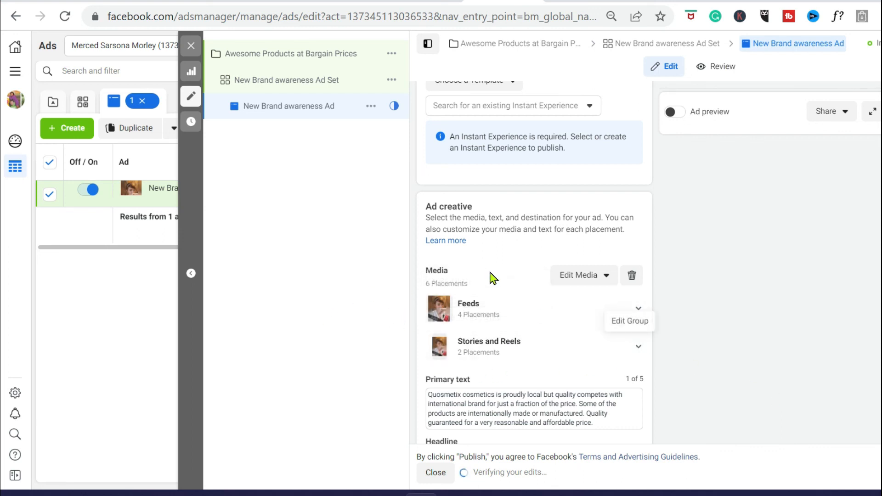
Review the ad's media groups, primary text, headline, tracking settings, identity and ad setup.
{"action": "scroll", "coordinate": [456, 293], "scroll_direction": "down", "scroll_amount": 3}
{"action": "scroll", "coordinate": [441, 333], "scroll_direction": "up", "scroll_amount": 3}
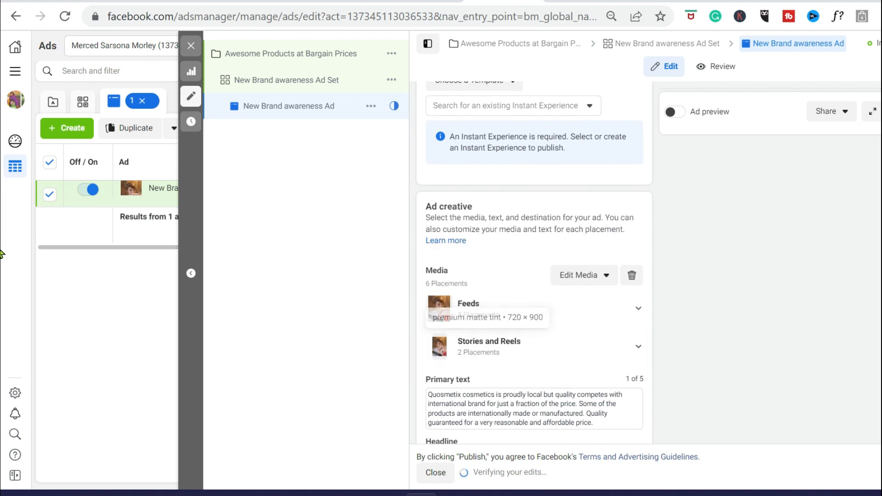
{"action": "scroll", "coordinate": [2, 294], "scroll_direction": "down", "scroll_amount": 2}
{"action": "scroll", "coordinate": [1, 322], "scroll_direction": "down", "scroll_amount": 4}
{"action": "scroll", "coordinate": [1, 358], "scroll_direction": "up", "scroll_amount": 3}
{"action": "scroll", "coordinate": [1, 363], "scroll_direction": "down", "scroll_amount": 3}
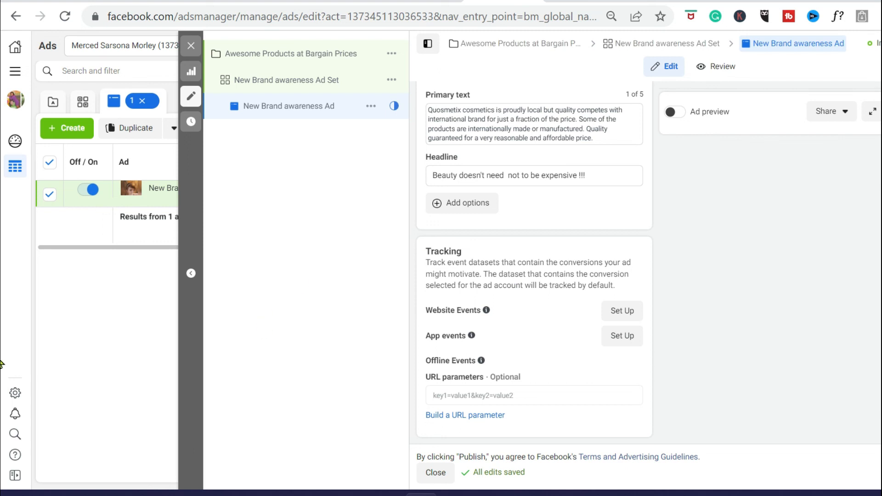
{"action": "scroll", "coordinate": [1, 364], "scroll_direction": "up", "scroll_amount": 3}
{"action": "scroll", "coordinate": [2, 328], "scroll_direction": "down", "scroll_amount": 2}
{"action": "scroll", "coordinate": [3, 202], "scroll_direction": "up", "scroll_amount": 10}
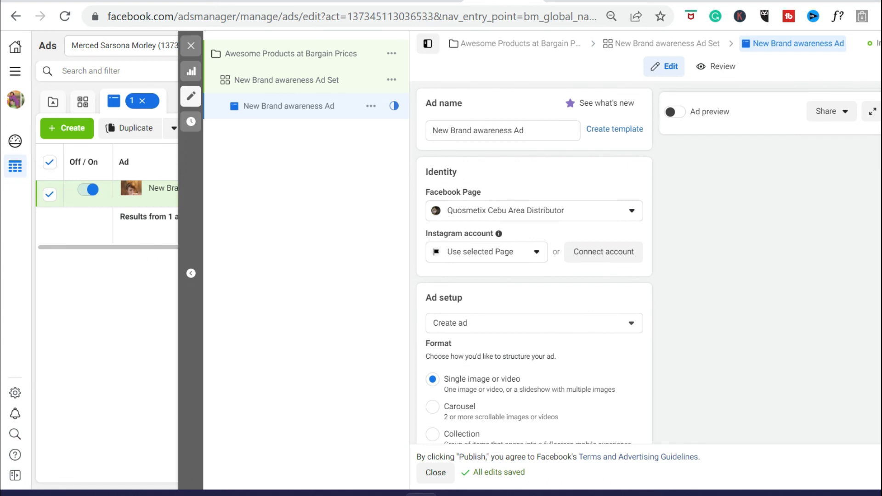
Turn on the ad preview and inspect the Feeds placements in the advanced preview, then close it.
{"action": "left_click", "coordinate": [696, 118]}
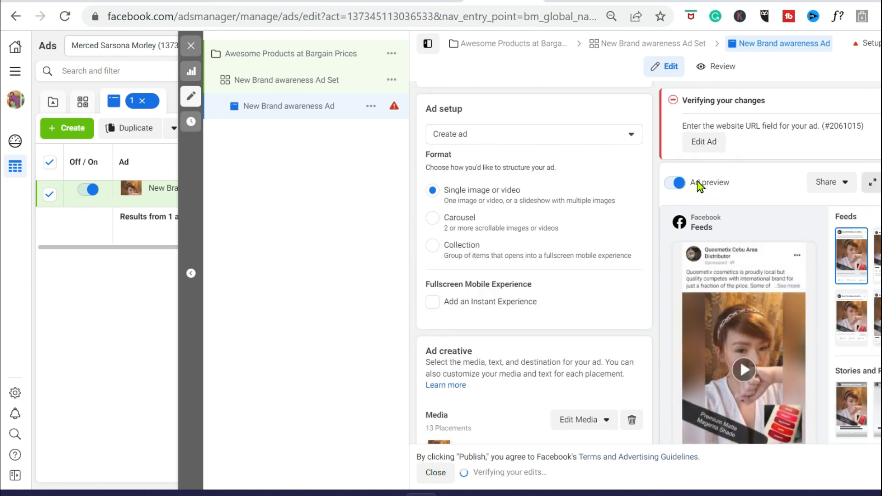
{"action": "left_click", "coordinate": [873, 182]}
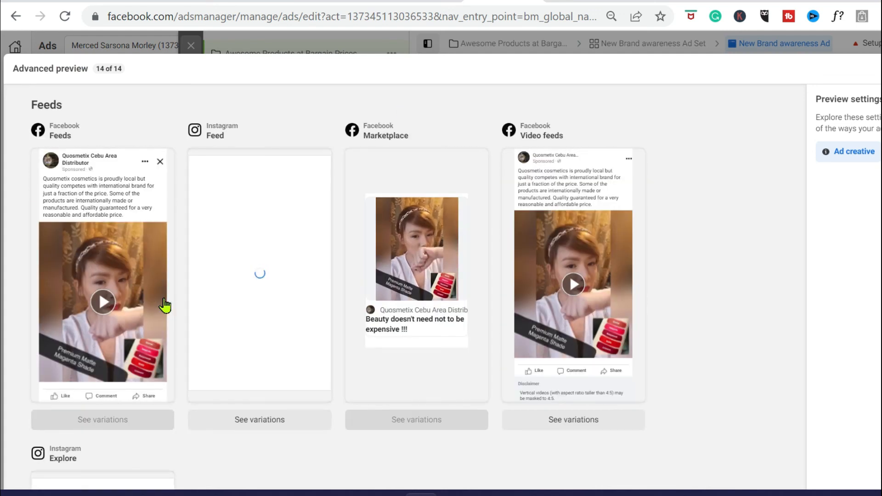
{"action": "scroll", "coordinate": [236, 360], "scroll_direction": "down", "scroll_amount": 1}
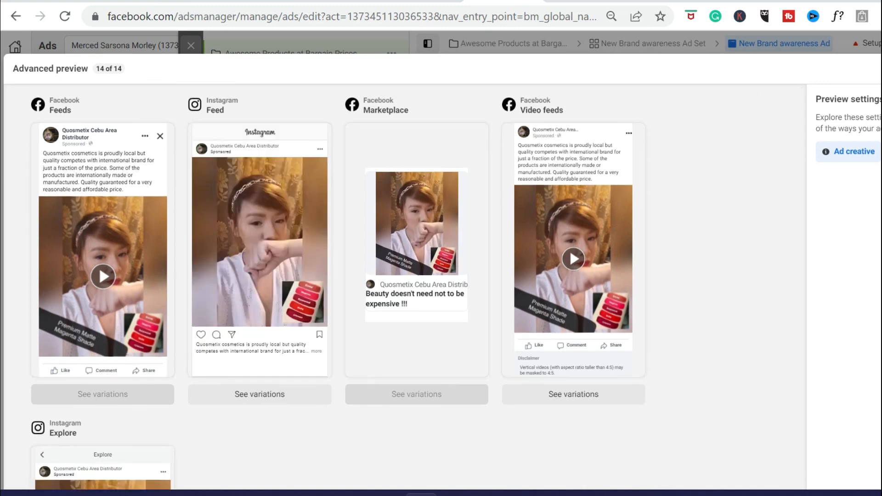
{"action": "key", "text": "Escape"}
Expand the "Feeds, In-stream videos" and "Stories and Reels" media groups to examine their individual placements.
{"action": "scroll", "coordinate": [439, 403], "scroll_direction": "down", "scroll_amount": 3}
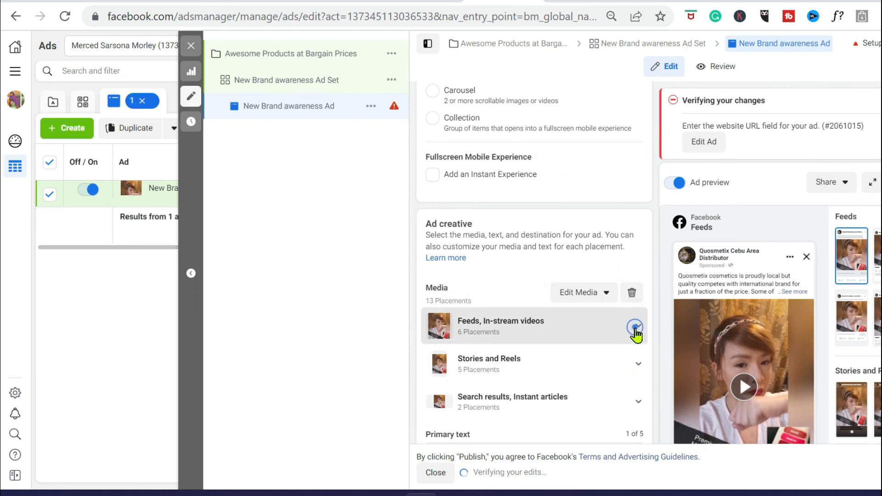
{"action": "left_click", "coordinate": [638, 327]}
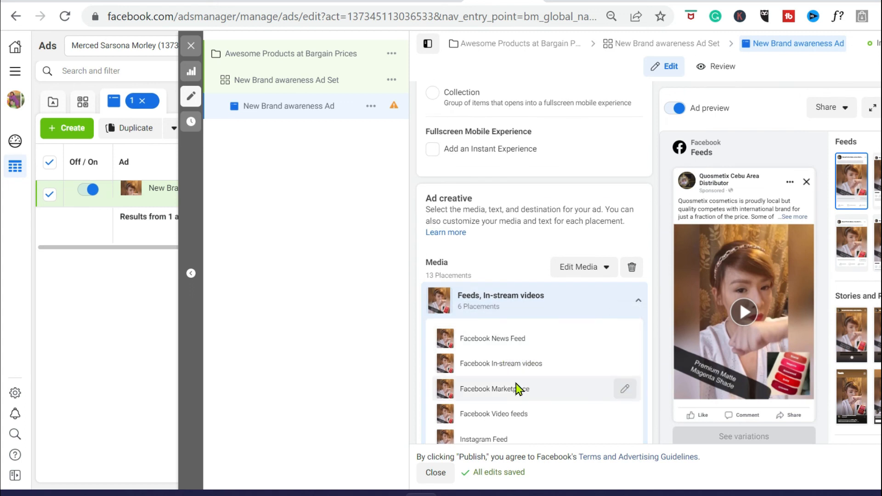
{"action": "scroll", "coordinate": [517, 390], "scroll_direction": "down", "scroll_amount": 1}
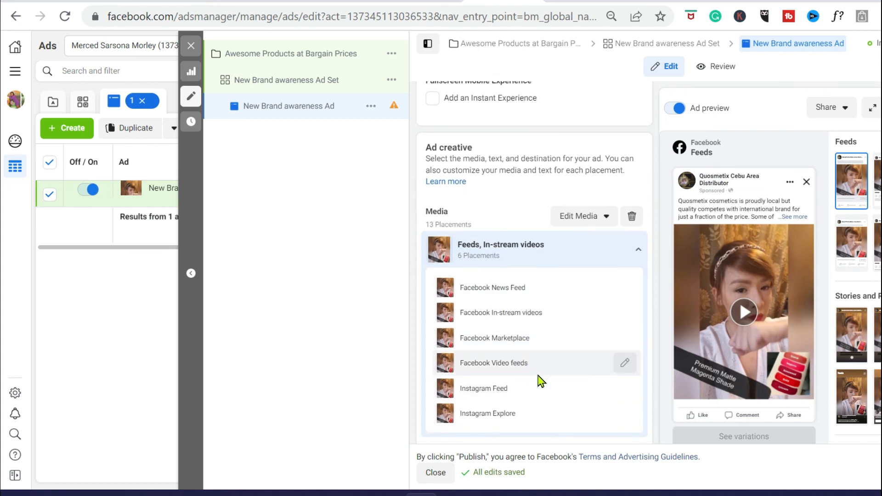
{"action": "scroll", "coordinate": [535, 367], "scroll_direction": "down", "scroll_amount": 2}
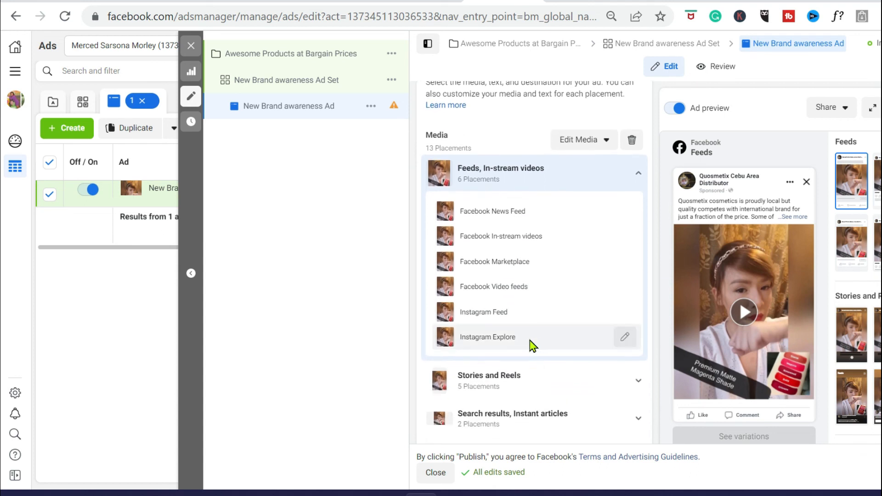
{"action": "scroll", "coordinate": [511, 363], "scroll_direction": "down", "scroll_amount": 2}
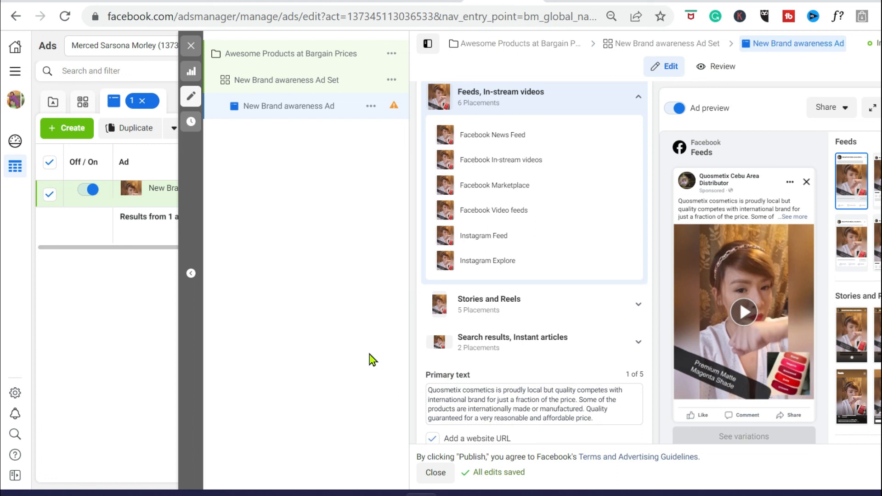
{"action": "left_click", "coordinate": [635, 310]}
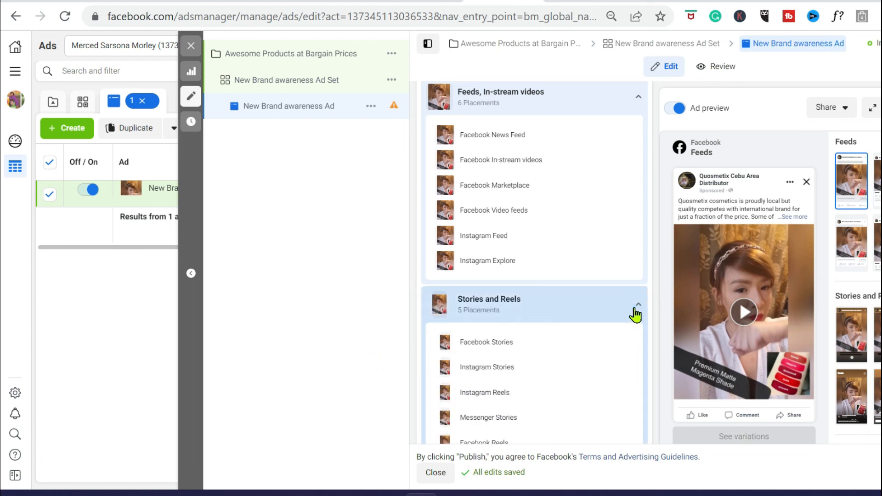
{"action": "scroll", "coordinate": [576, 369], "scroll_direction": "down", "scroll_amount": 3}
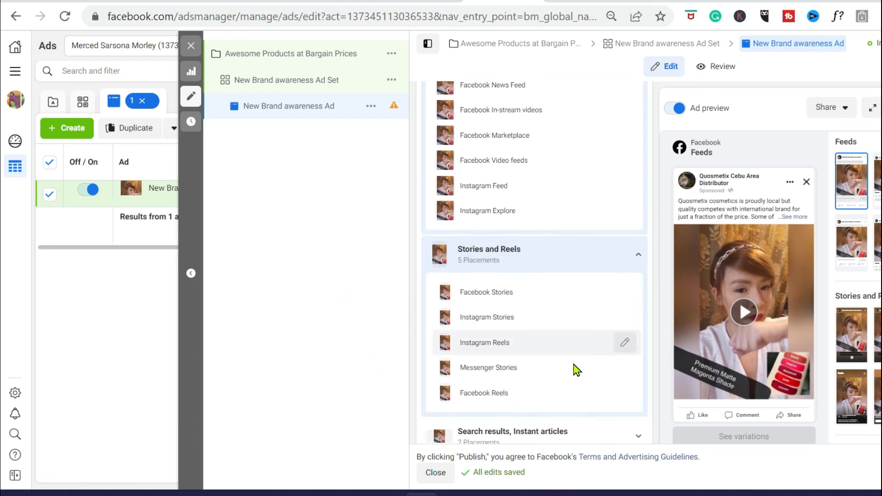
Examine the ad's primary text, headline, description, website URL and display link fields and the available Call to Action options.
{"action": "scroll", "coordinate": [635, 348], "scroll_direction": "down", "scroll_amount": 2}
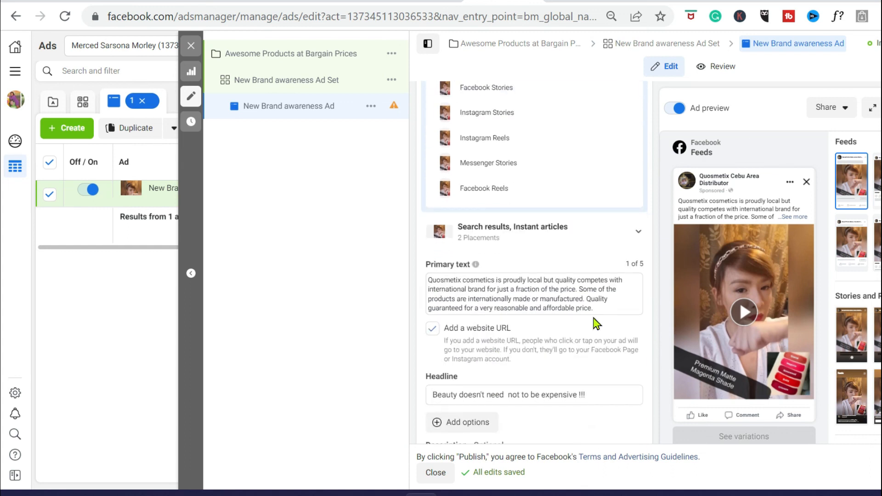
{"action": "scroll", "coordinate": [505, 359], "scroll_direction": "down", "scroll_amount": 1}
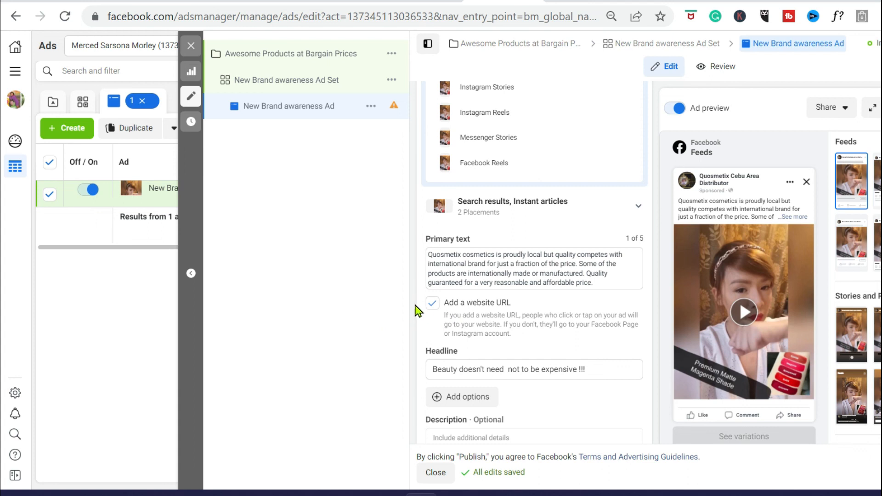
{"action": "scroll", "coordinate": [464, 330], "scroll_direction": "down", "scroll_amount": 1}
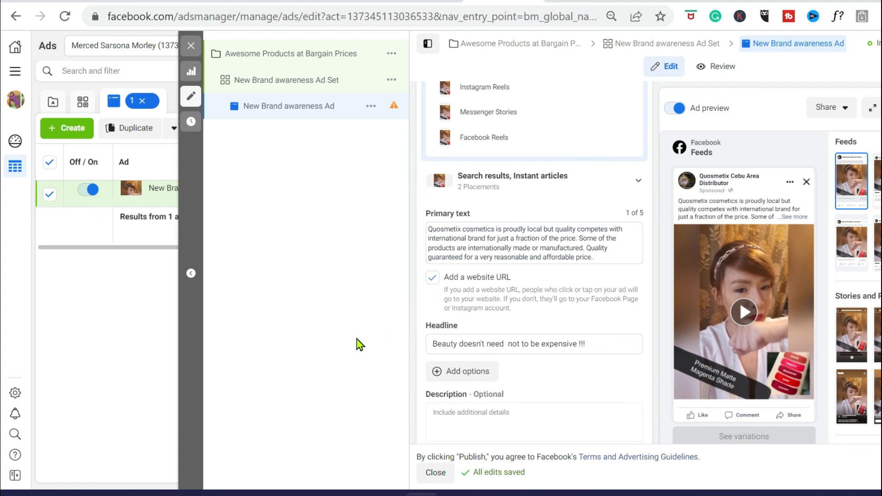
{"action": "scroll", "coordinate": [600, 288], "scroll_direction": "down", "scroll_amount": 5}
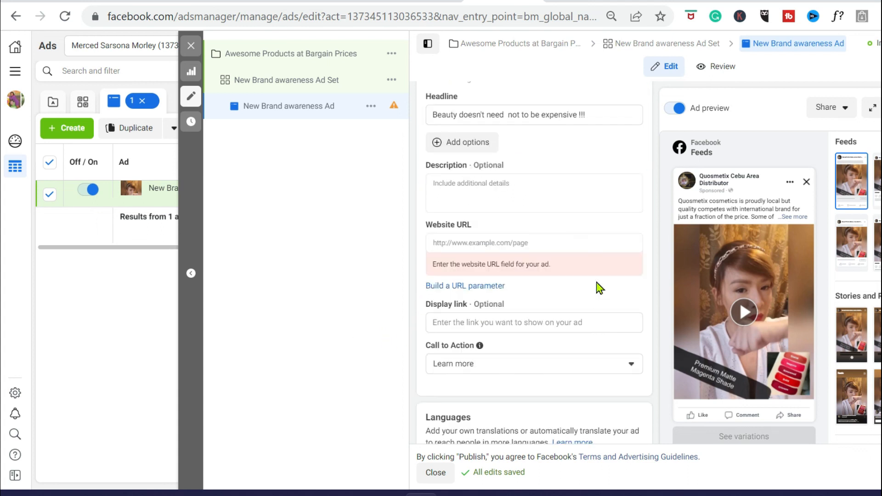
{"action": "left_click", "coordinate": [488, 180]}
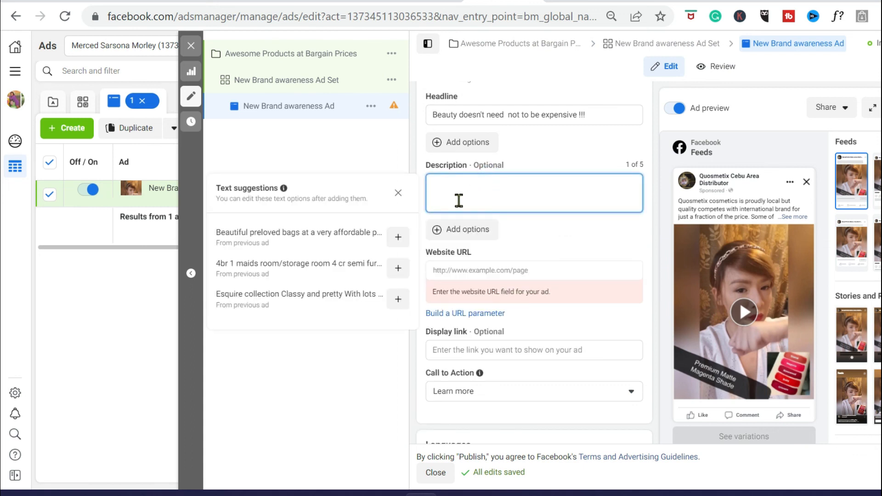
{"action": "scroll", "coordinate": [596, 319], "scroll_direction": "down", "scroll_amount": 3}
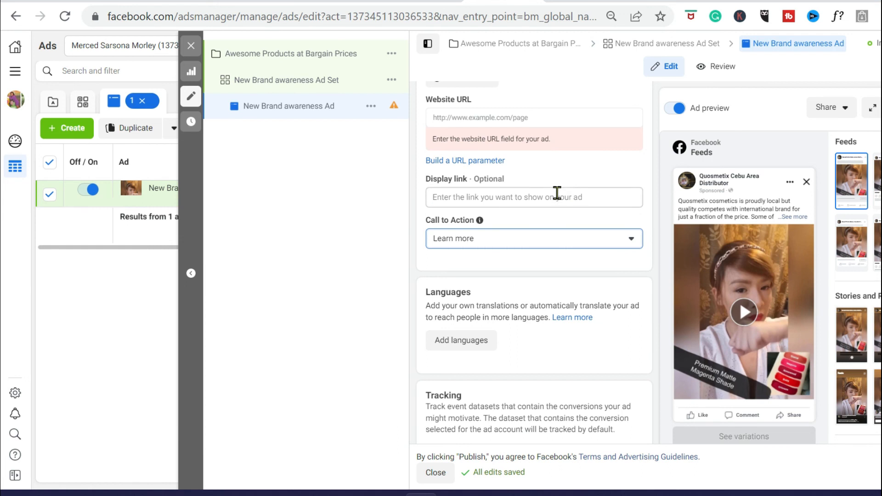
{"action": "left_click", "coordinate": [520, 196]}
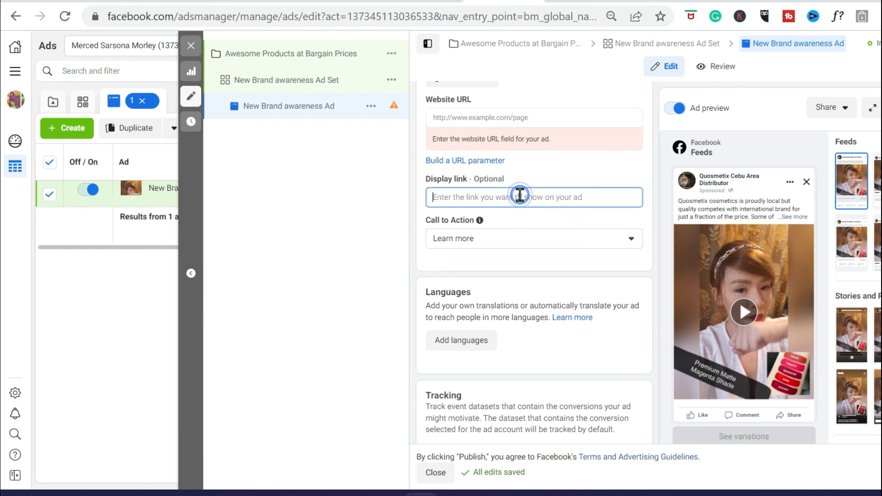
{"action": "left_click", "coordinate": [630, 246]}
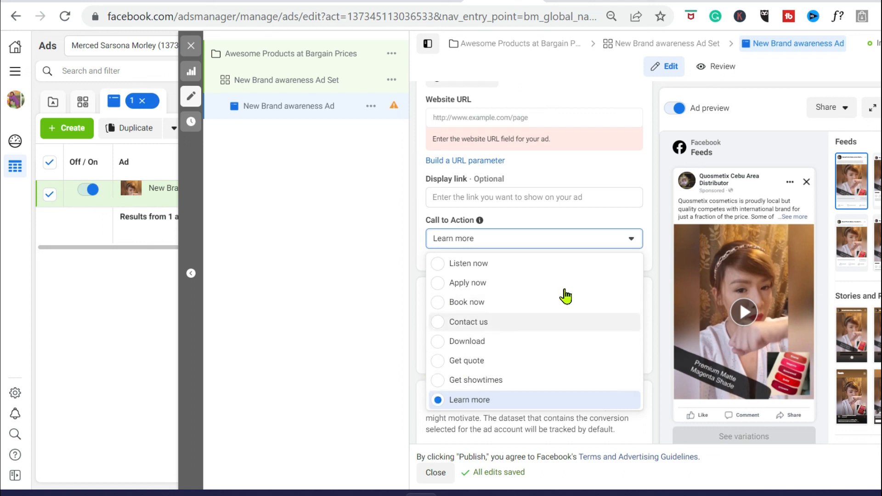
{"action": "left_click", "coordinate": [611, 222]}
Look over the Languages and Tracking sections, then return to the ad's name and identity settings.
{"action": "scroll", "coordinate": [616, 321], "scroll_direction": "down", "scroll_amount": 3}
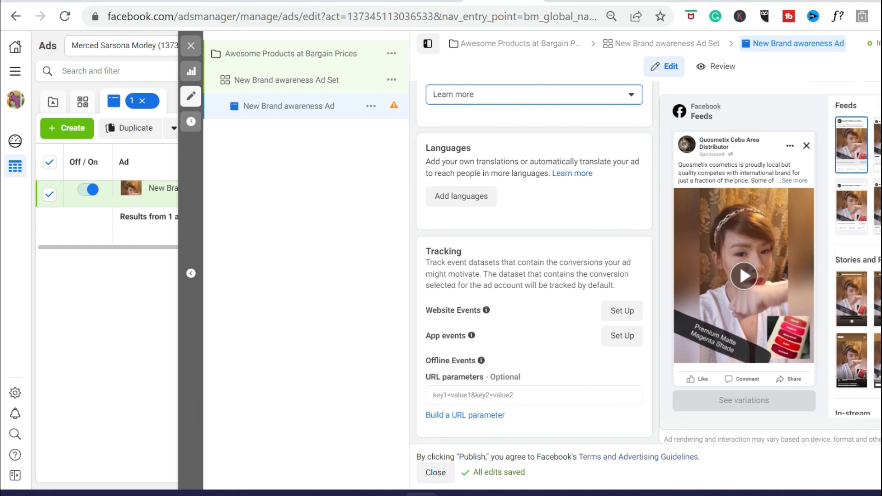
{"action": "scroll", "coordinate": [858, 255], "scroll_direction": "down", "scroll_amount": 1}
{"action": "scroll", "coordinate": [859, 255], "scroll_direction": "up", "scroll_amount": 1}
{"action": "left_click_drag", "start_coordinate": [2, 376], "coordinate": [1, 270]}
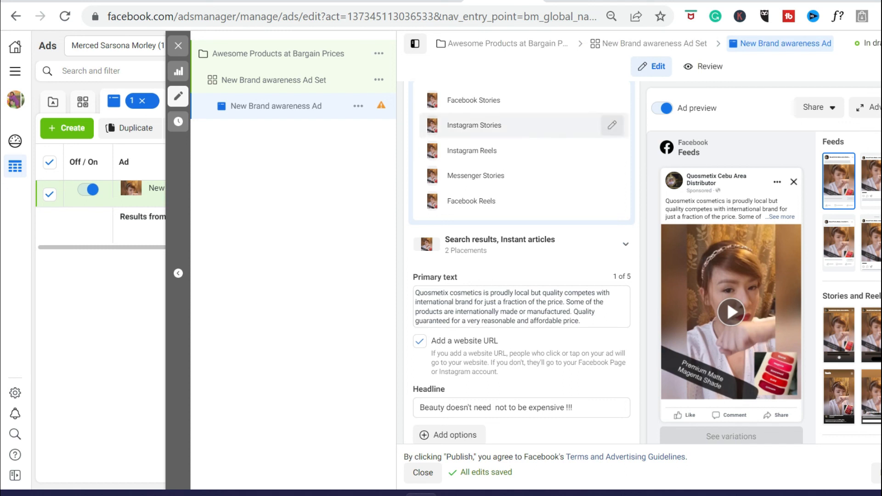
{"action": "left_click_drag", "start_coordinate": [1, 270], "coordinate": [1, 100]}
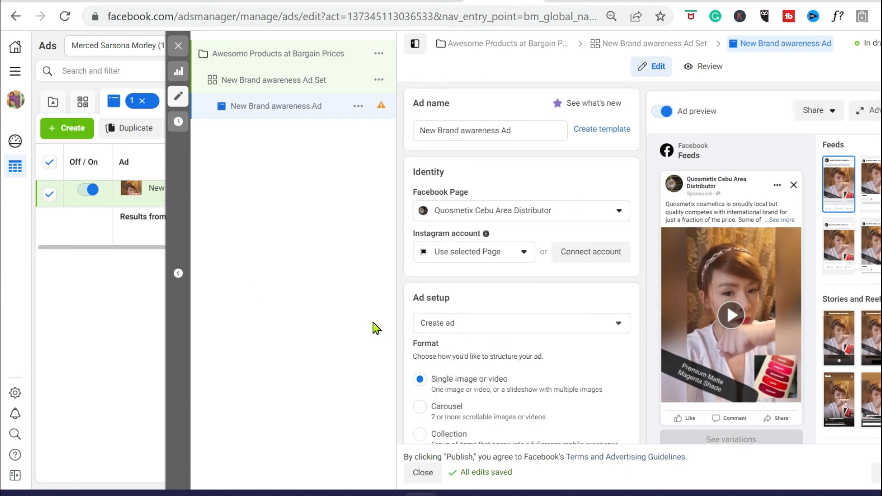
Remove the video from all placements in the ad creative's media.
{"action": "scroll", "coordinate": [419, 333], "scroll_direction": "down", "scroll_amount": 3}
{"action": "scroll", "coordinate": [315, 354], "scroll_direction": "down", "scroll_amount": 2}
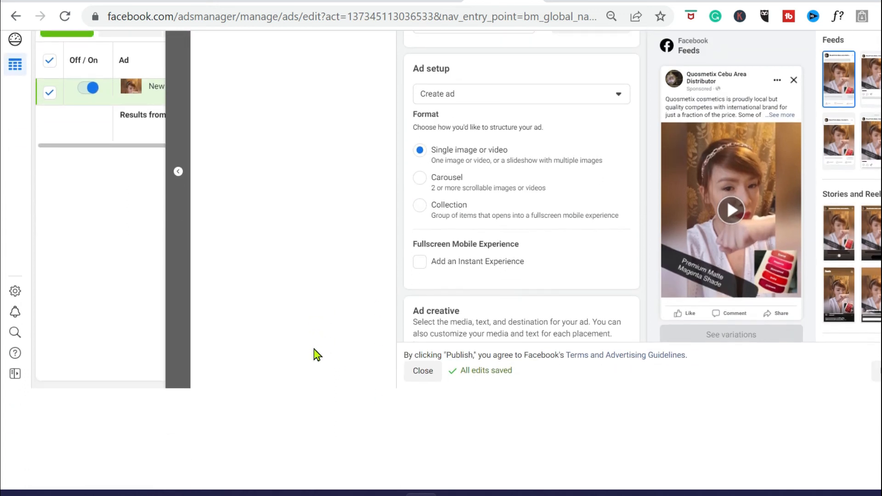
{"action": "scroll", "coordinate": [507, 256], "scroll_direction": "down", "scroll_amount": 3}
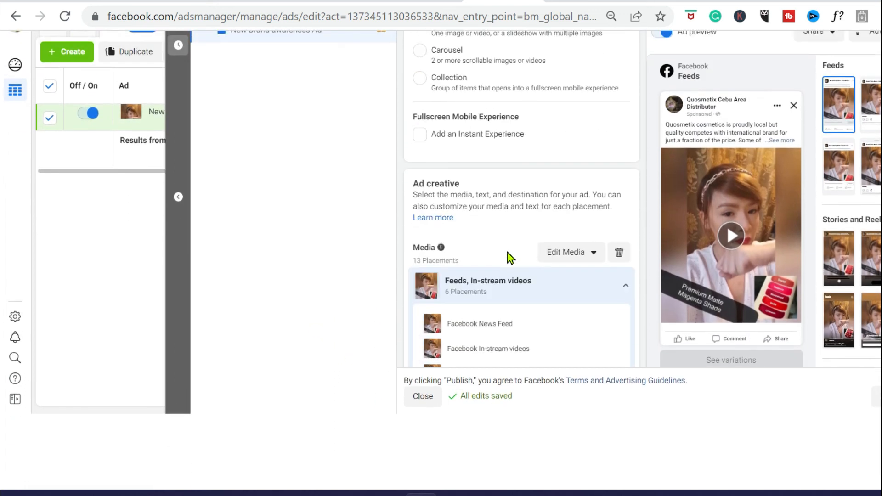
{"action": "left_click", "coordinate": [619, 255]}
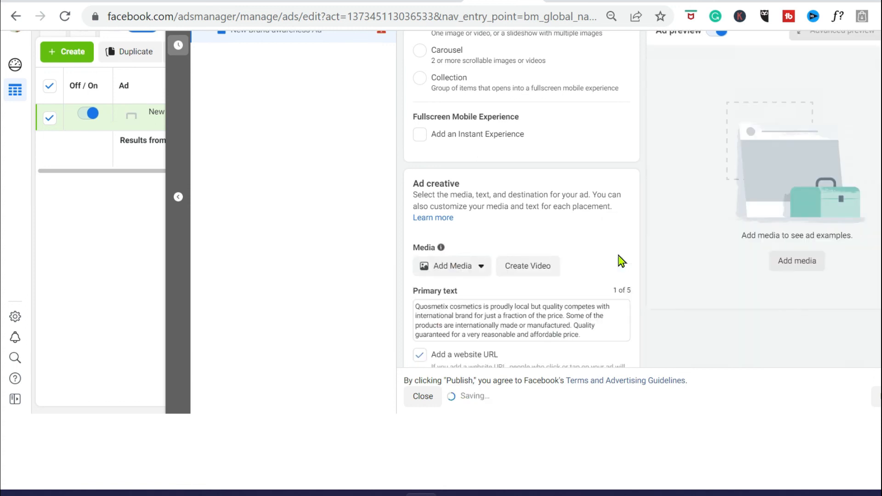
{"action": "scroll", "coordinate": [511, 290], "scroll_direction": "down", "scroll_amount": 1}
{"action": "scroll", "coordinate": [501, 315], "scroll_direction": "down", "scroll_amount": 4}
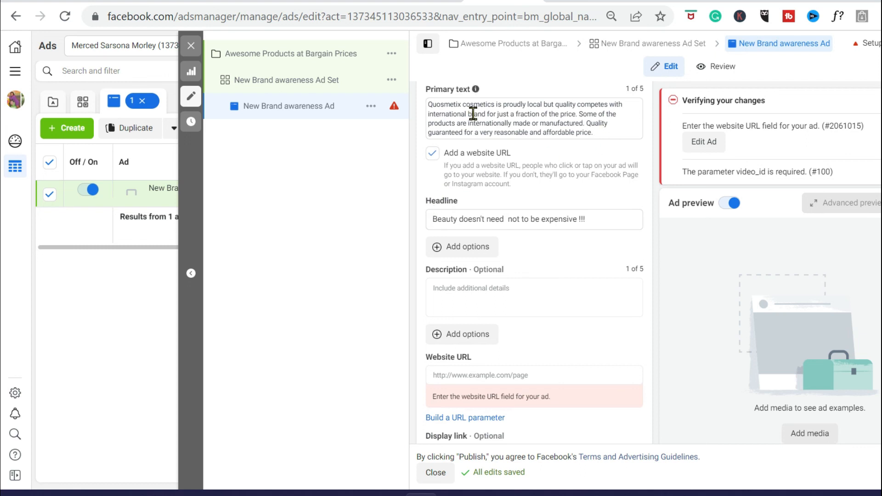
{"action": "left_click", "coordinate": [494, 289]}
{"action": "type", "text": "sdsc"}
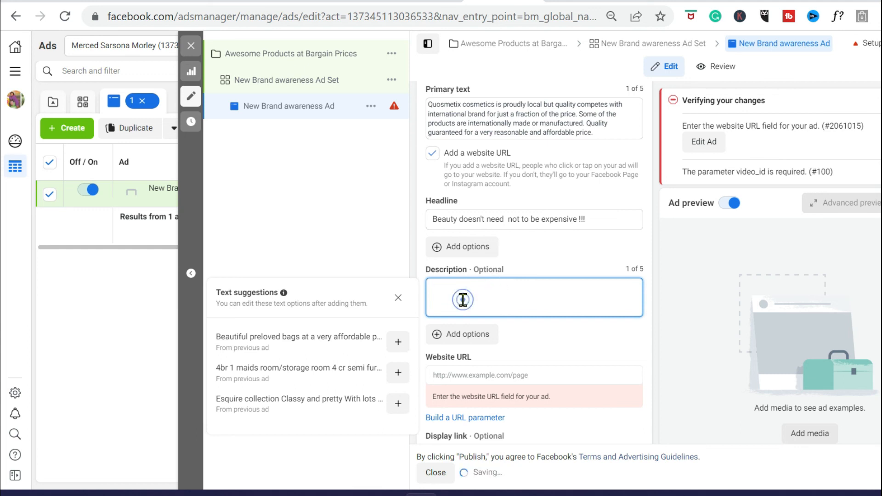
{"action": "type", "text": "c.."}
{"action": "key", "text": "BackSpace"}
{"action": "key", "text": "BackSpace"}
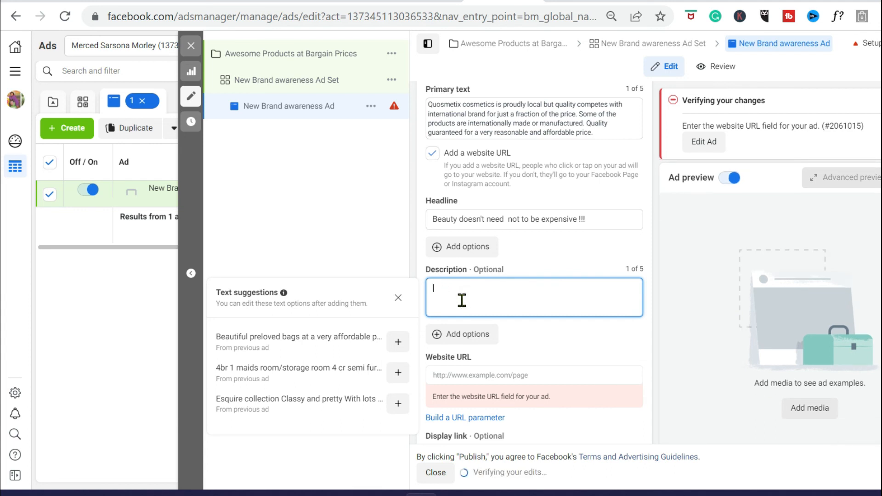
Review the ad's destination, Call to Action, Languages and Tracking settings, then return to the ad name and identity.
{"action": "scroll", "coordinate": [461, 301], "scroll_direction": "down", "scroll_amount": 1}
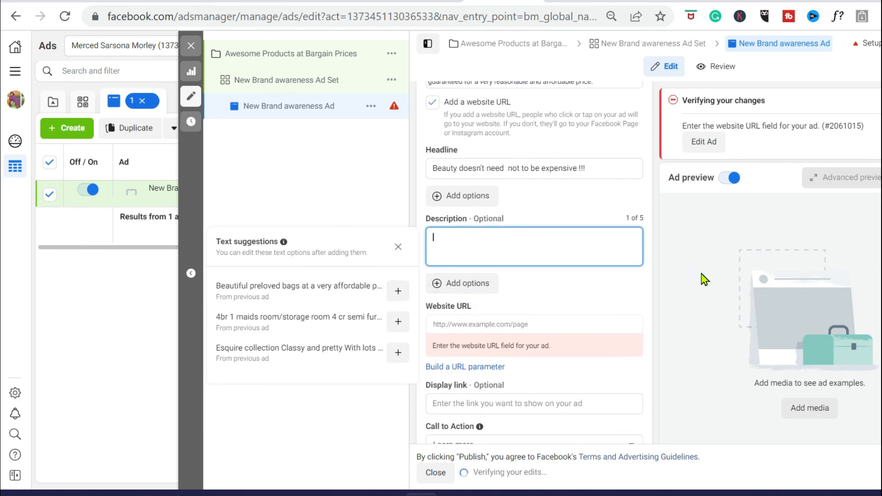
{"action": "scroll", "coordinate": [591, 366], "scroll_direction": "down", "scroll_amount": 3}
{"action": "scroll", "coordinate": [574, 375], "scroll_direction": "down", "scroll_amount": 5}
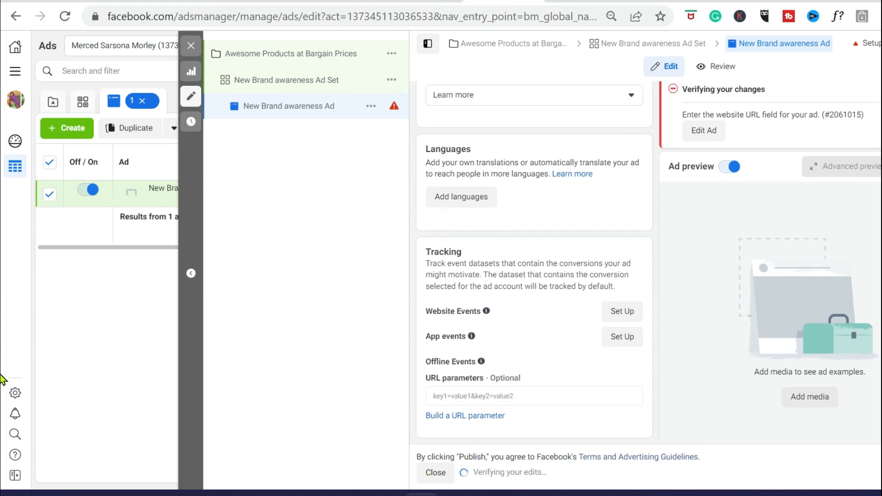
{"action": "left_click_drag", "start_coordinate": [1, 375], "coordinate": [2, 99]}
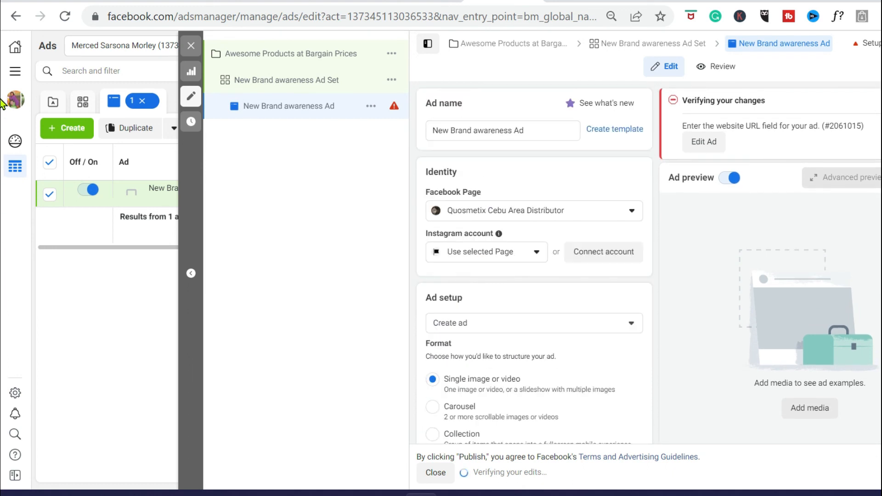
{"action": "scroll", "coordinate": [328, 205], "scroll_direction": "down", "scroll_amount": 2}
{"action": "scroll", "coordinate": [328, 206], "scroll_direction": "up", "scroll_amount": 2}
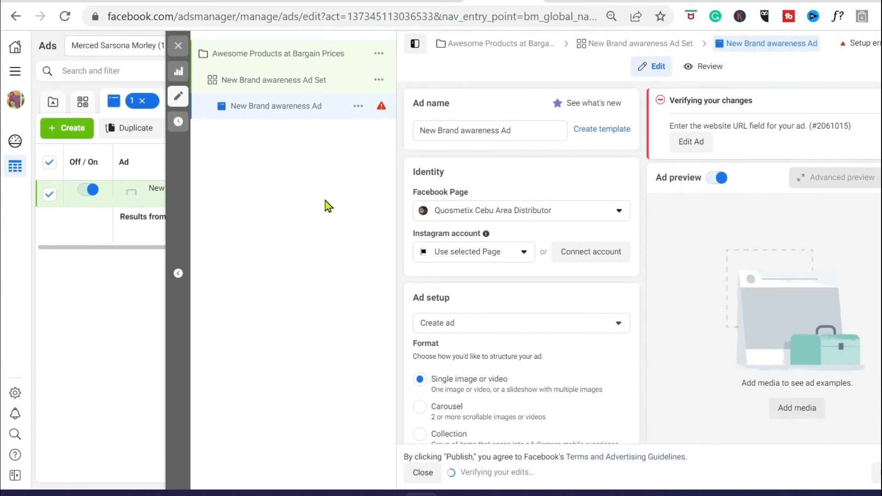